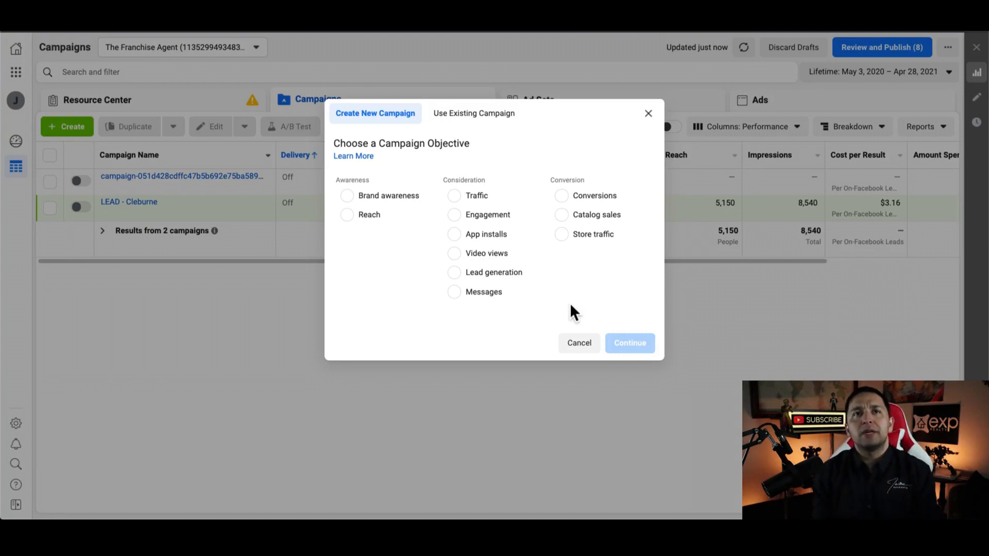
- Create a new campaign with the Messages objective, leaving the optional campaign, ad set and ad names blank
click(482, 296)
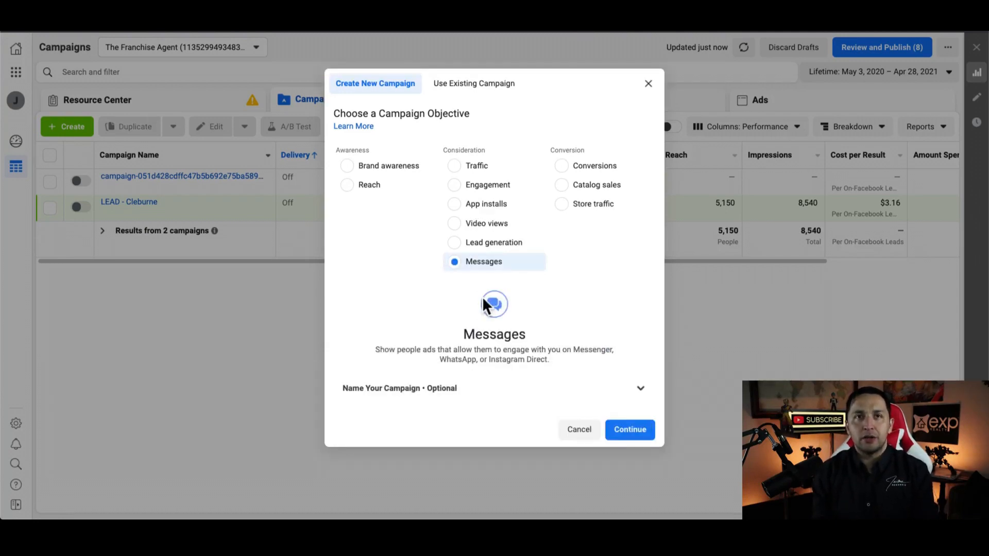
click(640, 387)
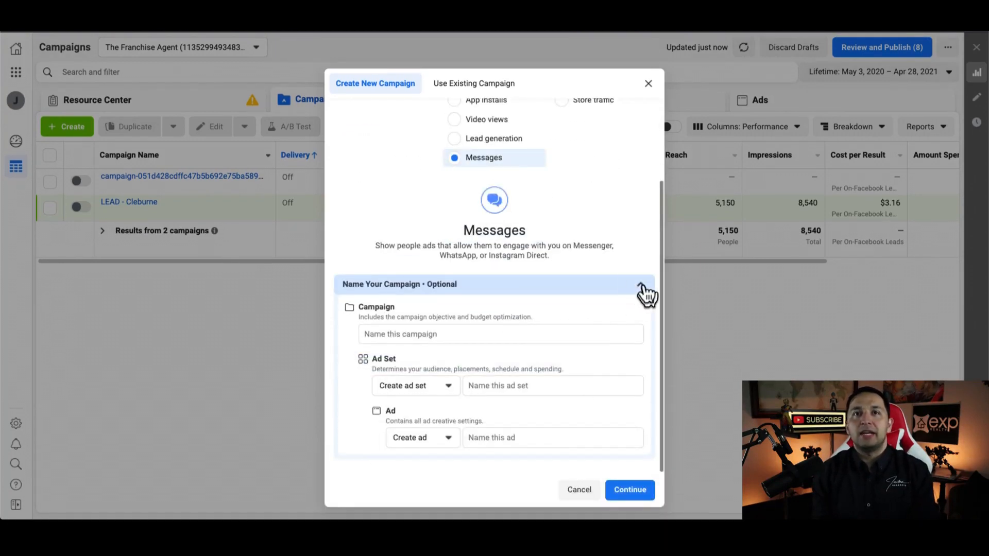
click(641, 287)
click(627, 430)
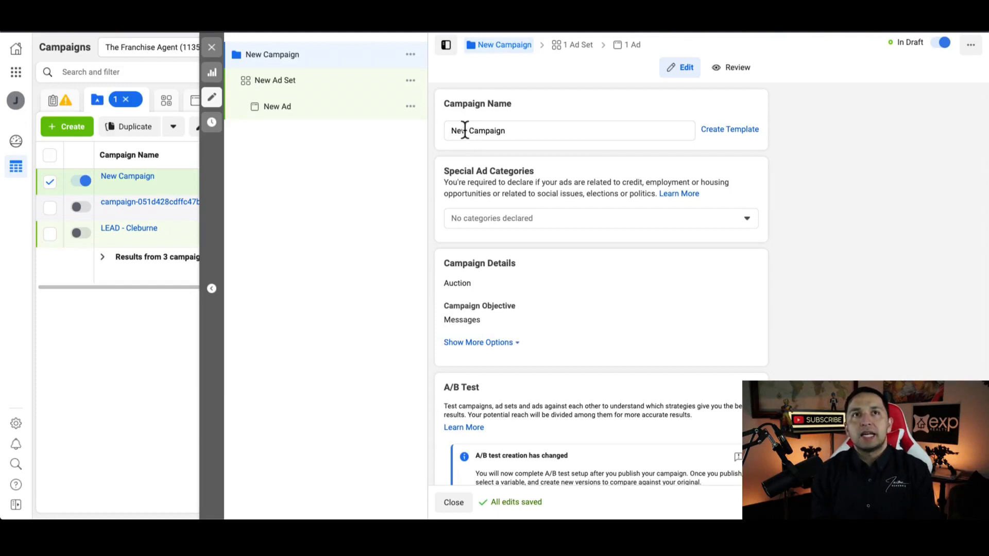
- Rename the campaign as "MESSAGE - AD SET - TYPE of AD"
triple_click(488, 132)
text(ME)
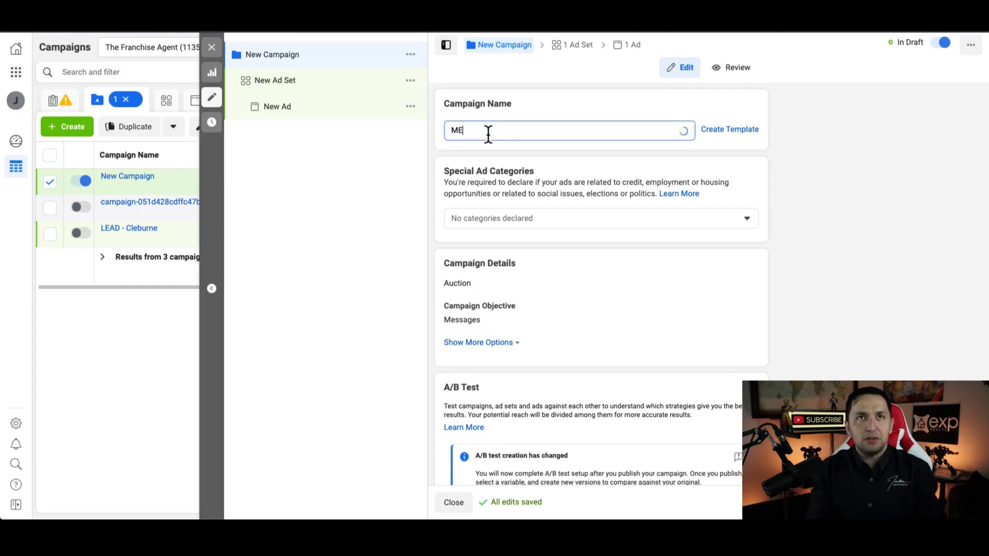
text(SSAGE -)
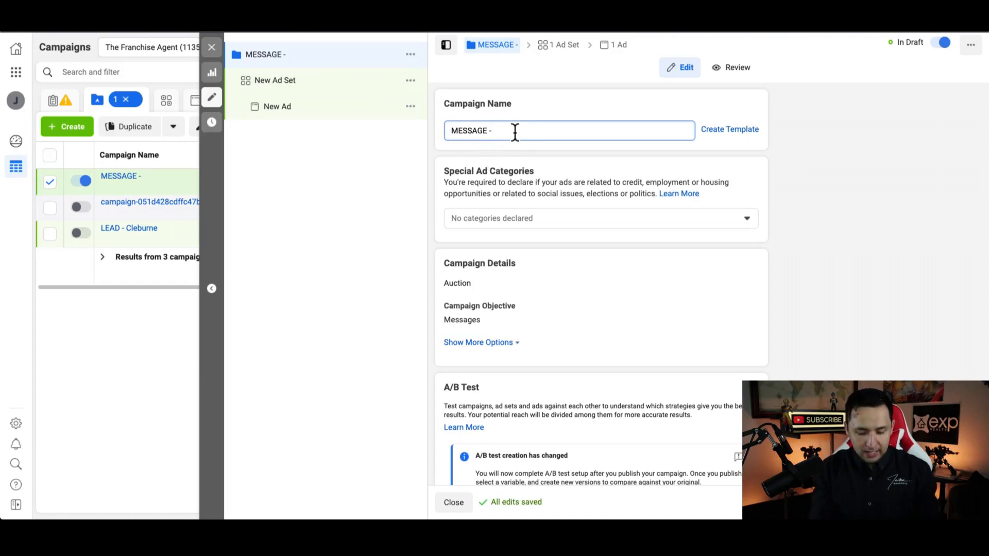
text(AD SET -)
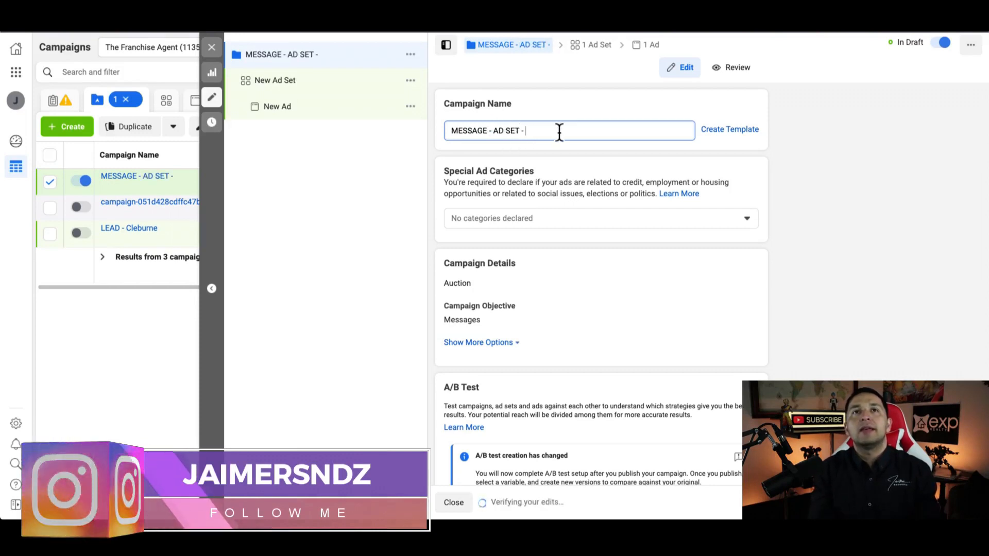
text( T)
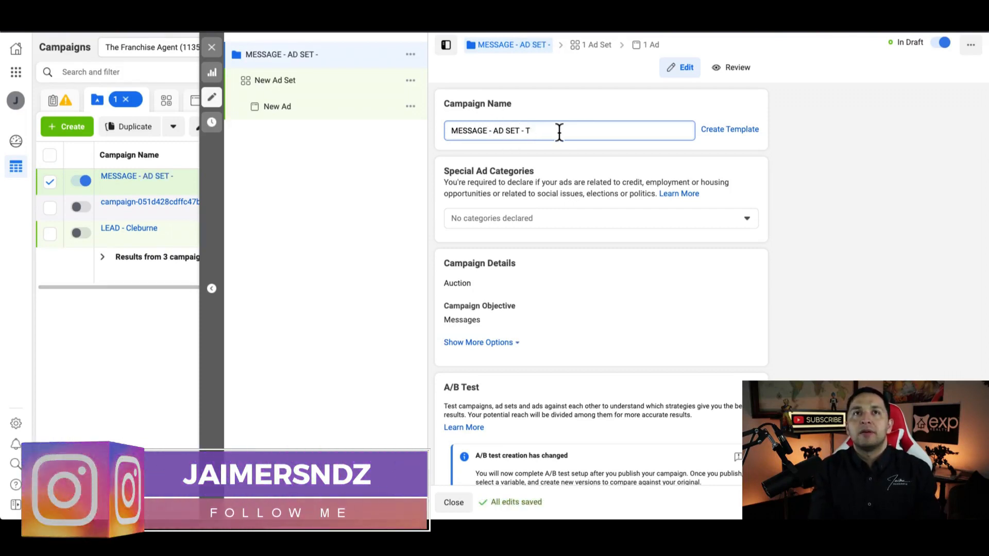
text(ype of AD)
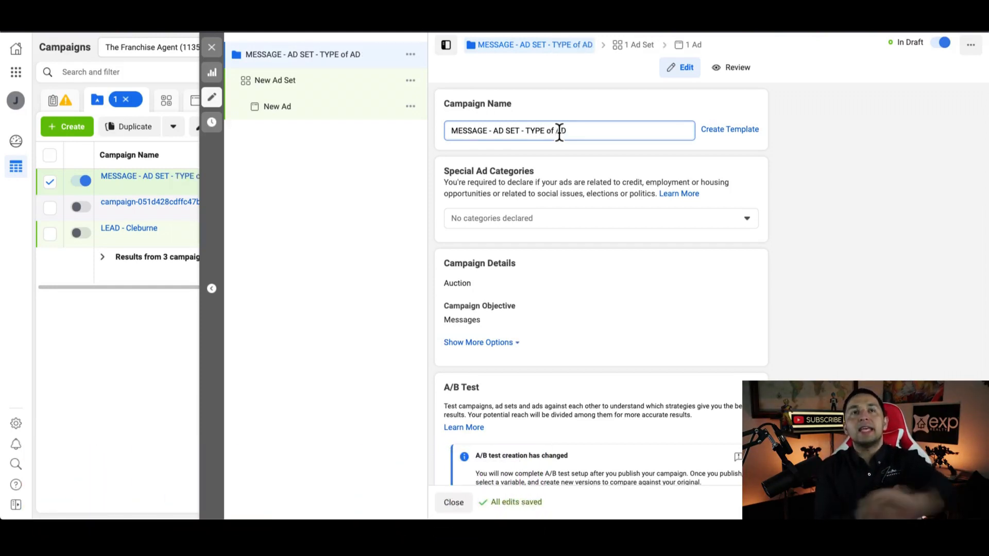
- Declare Housing as the campaign's special ad category
click(586, 218)
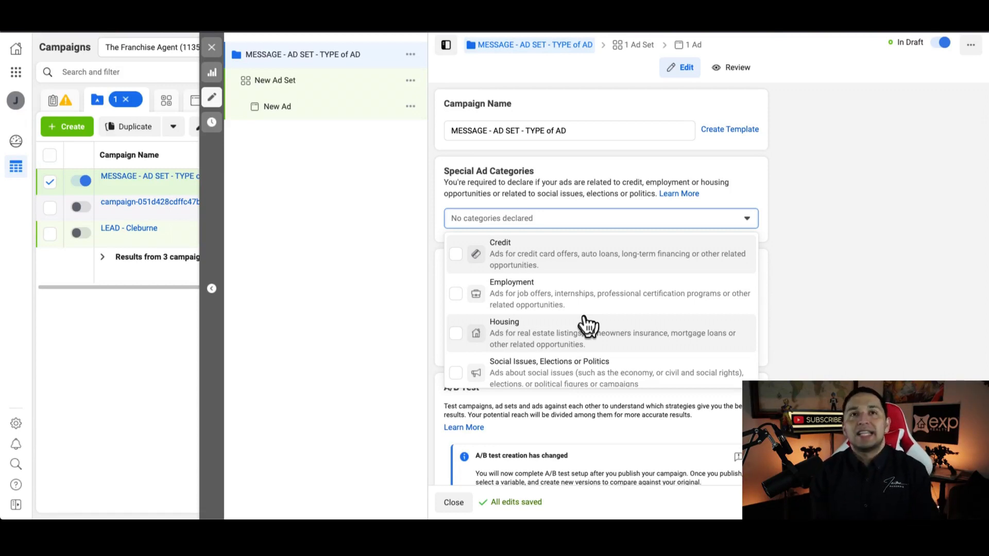
click(536, 329)
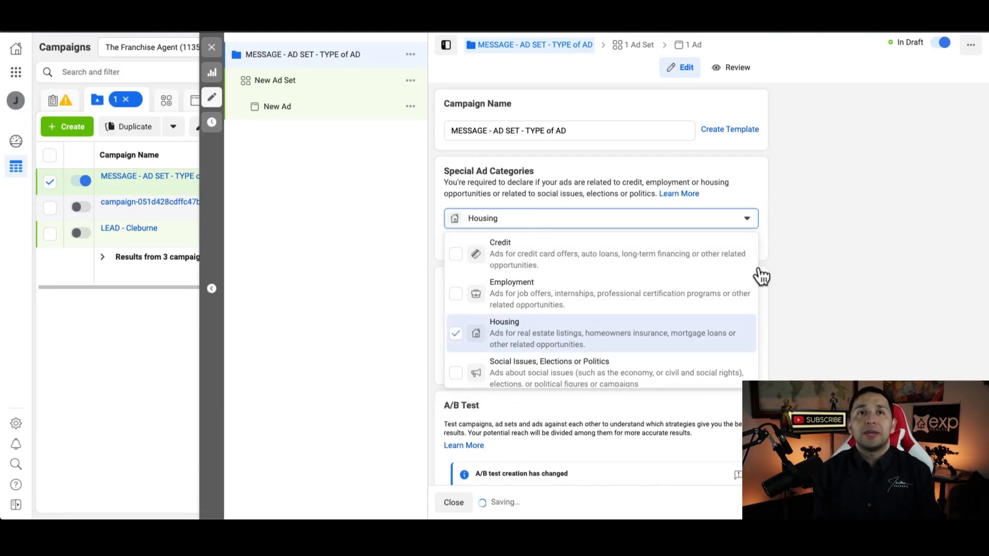
click(806, 296)
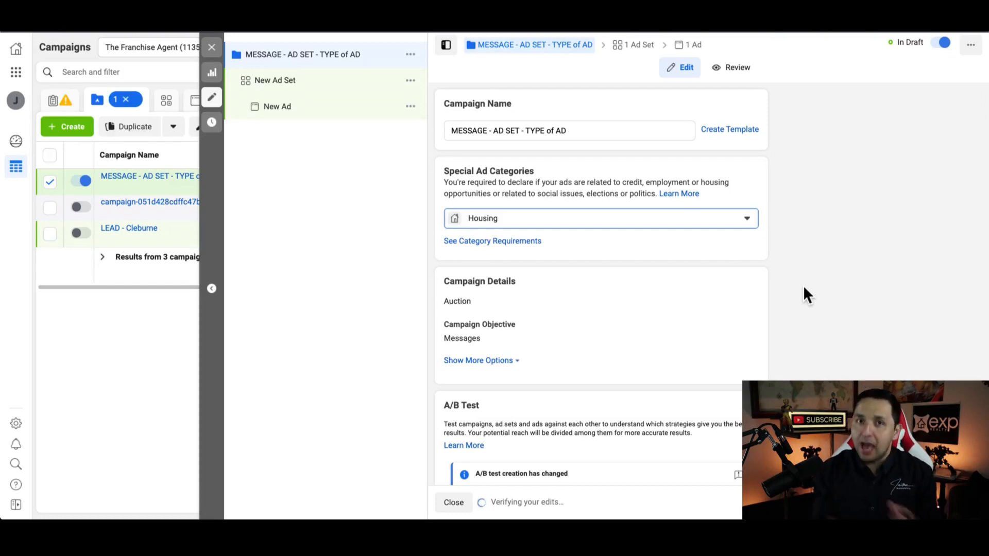
- Try campaign budget optimization, check its daily and lifetime budget choices, and switch the optimization back off
scroll(655, 221, down, 3)
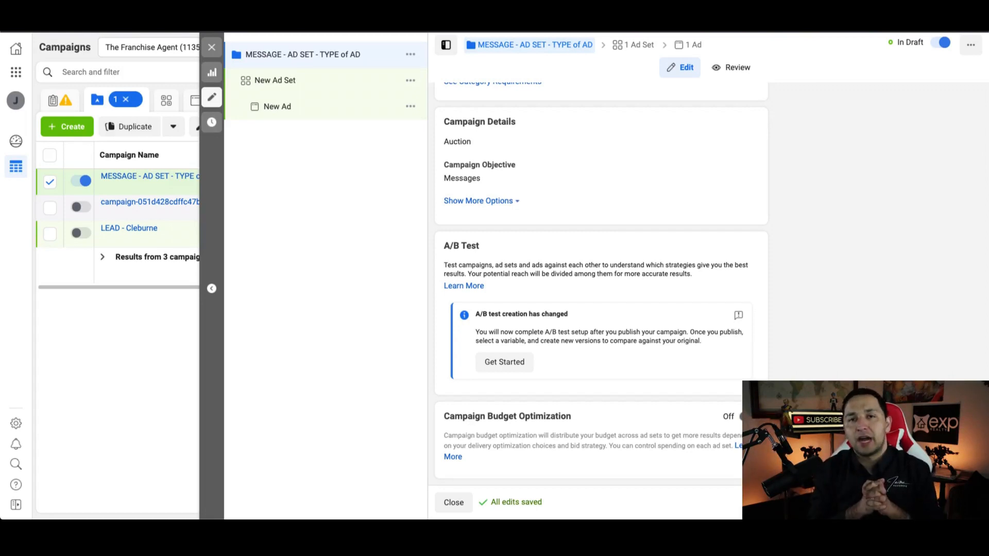
click(747, 417)
scroll(618, 391, down, 2)
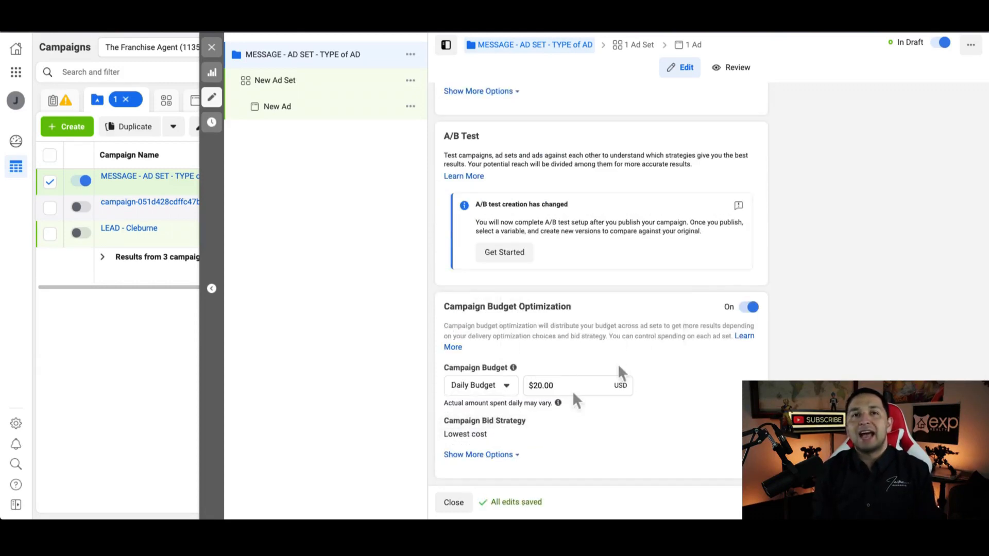
click(489, 388)
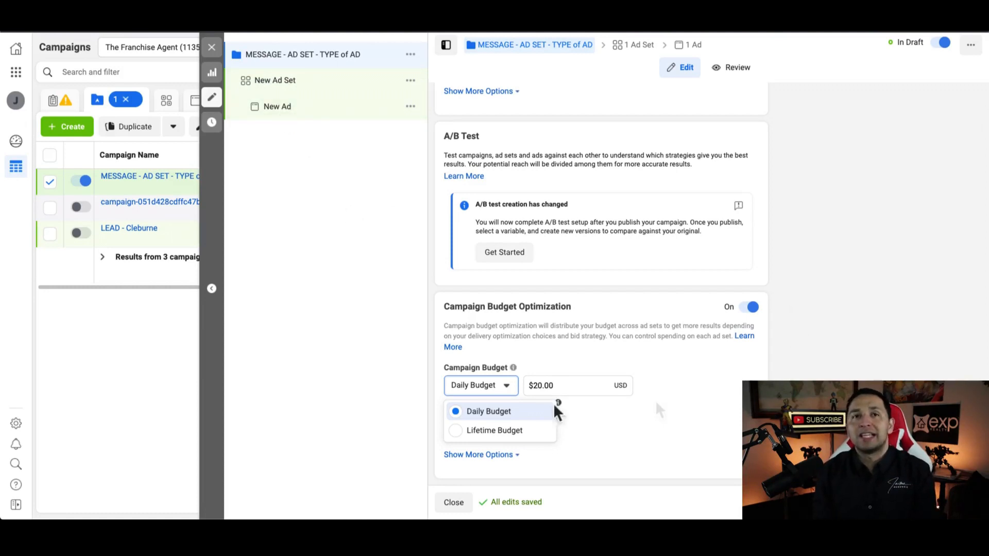
click(842, 361)
click(750, 308)
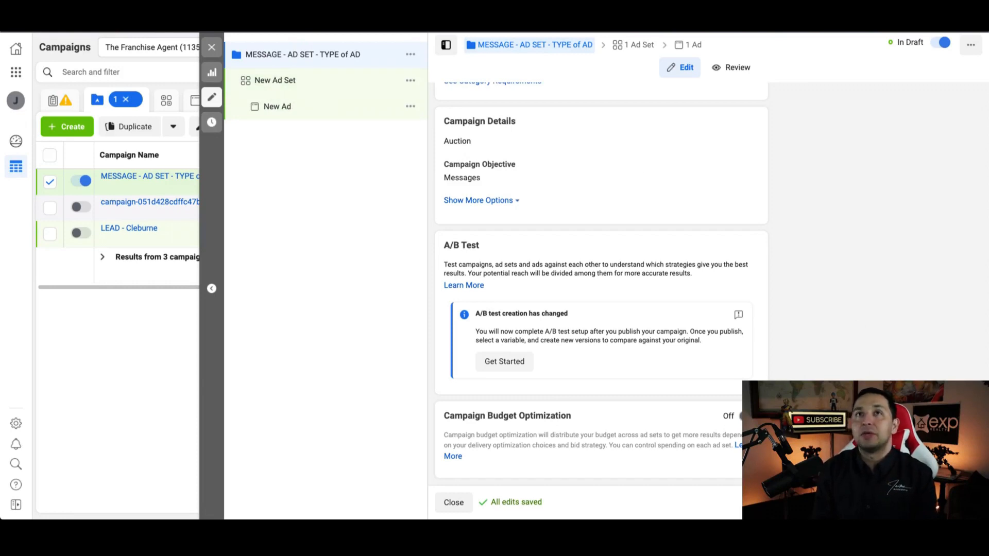
- Continue to the ad set settings and examine the ad type choices and the description of click-to-message ads
click(962, 503)
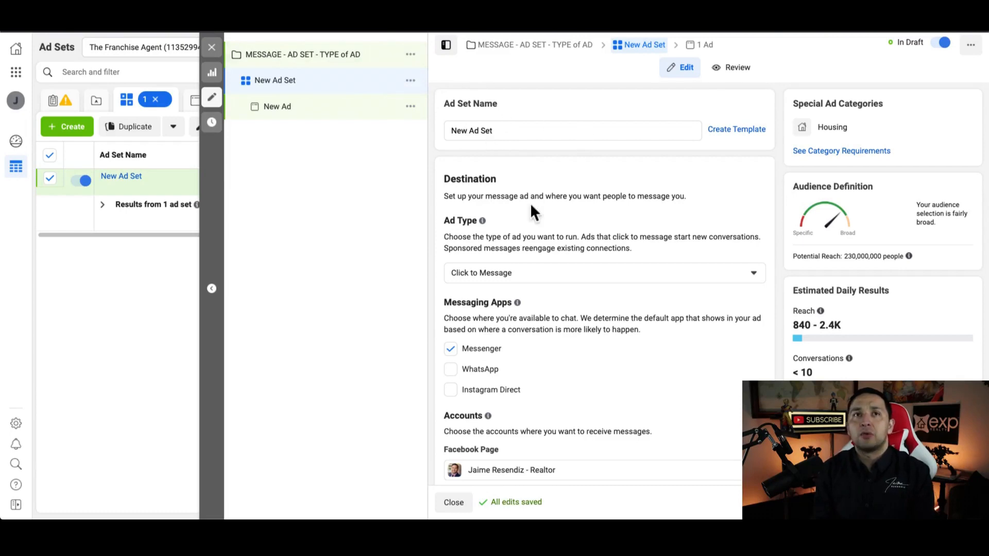
scroll(530, 203, down, 1)
scroll(546, 192, down, 1)
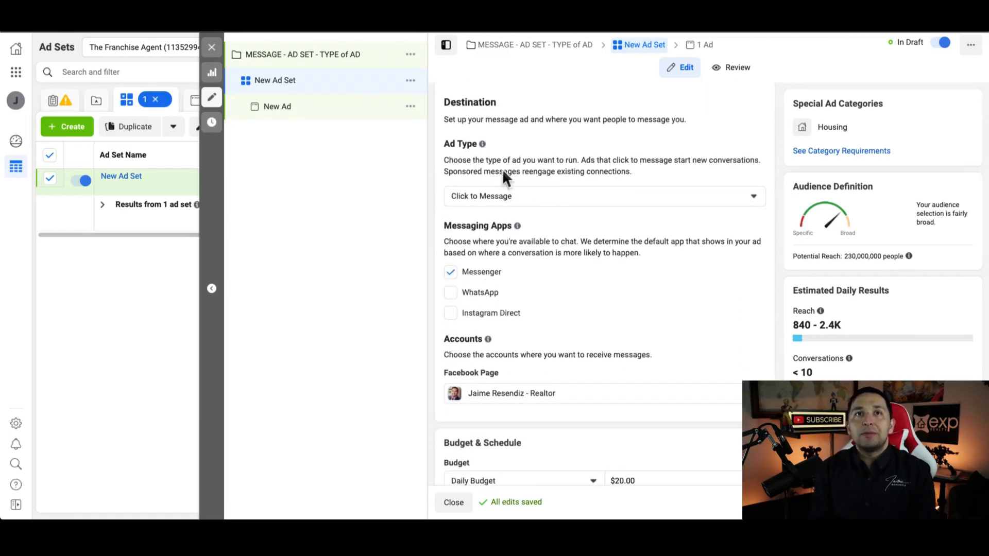
click(521, 196)
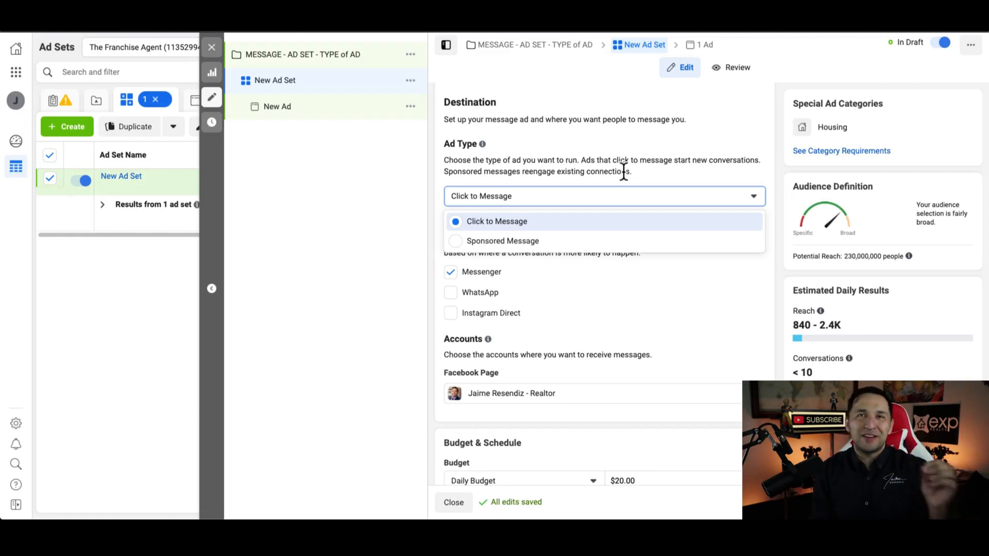
drag(581, 160, 763, 160)
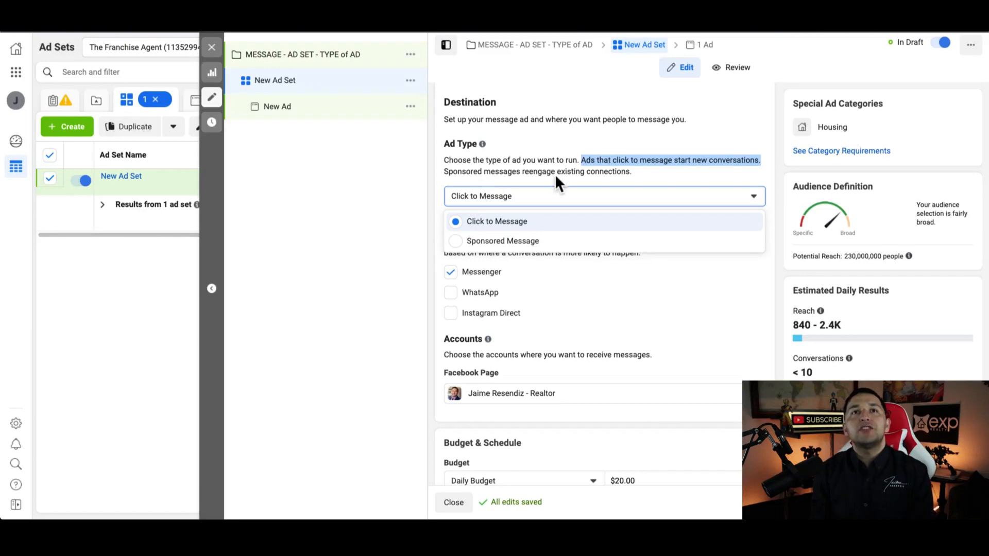
click(638, 173)
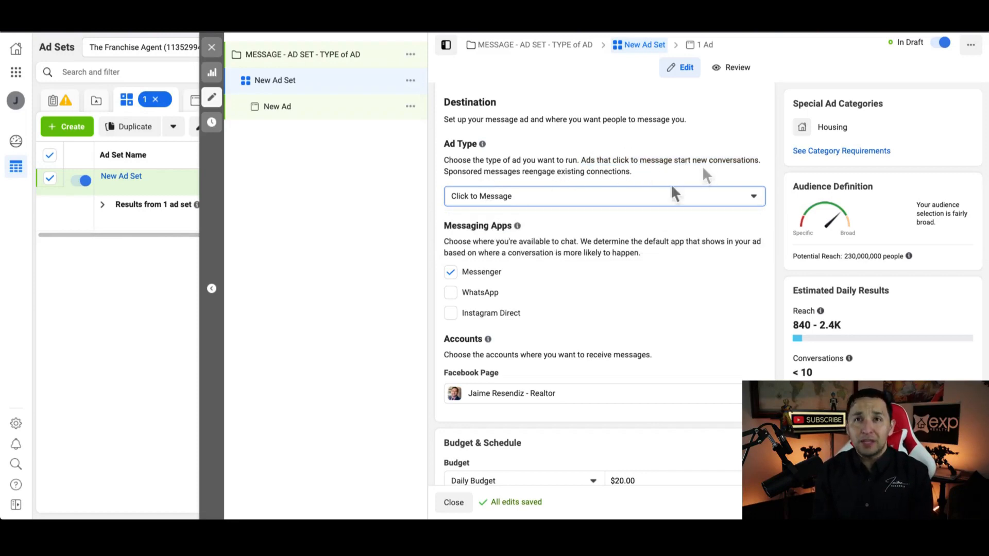
- Review the ad set's messaging apps, receiving account, budget, schedule and audience sections
scroll(561, 253, down, 2)
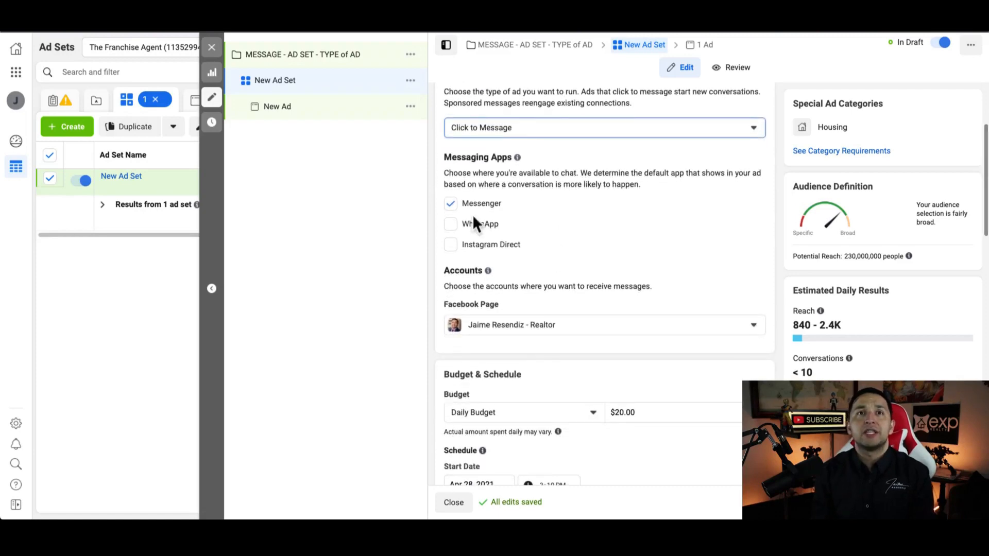
scroll(474, 214, down, 1)
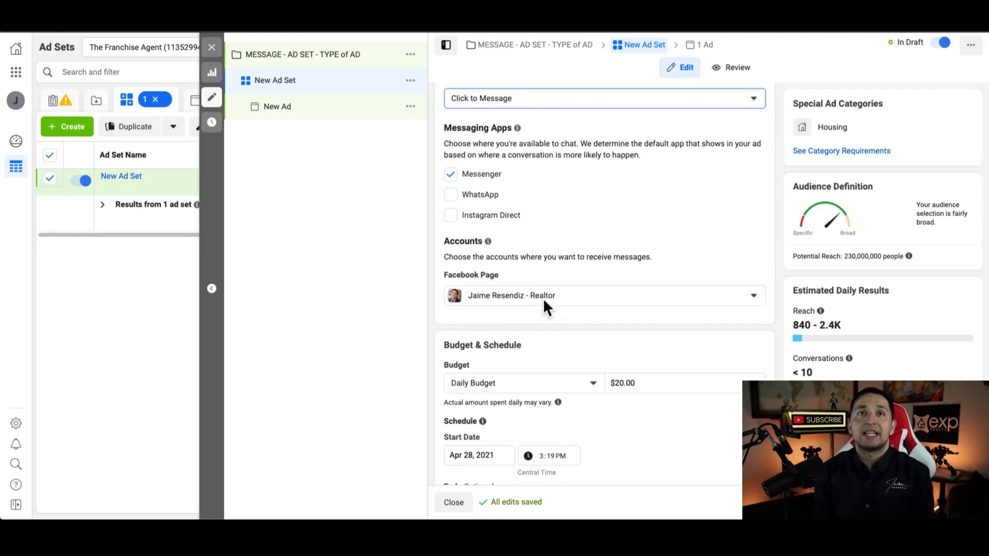
scroll(543, 299, down, 1)
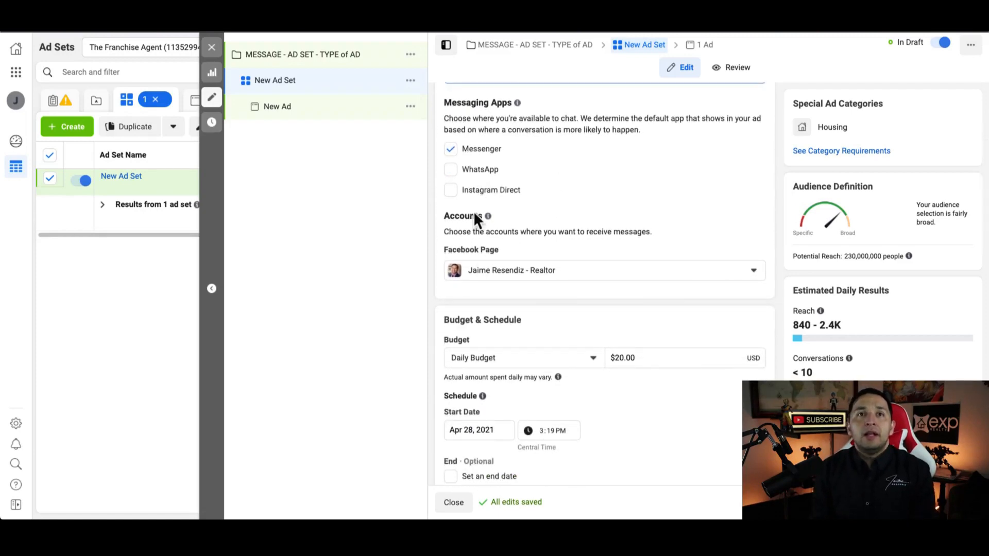
scroll(517, 283, down, 2)
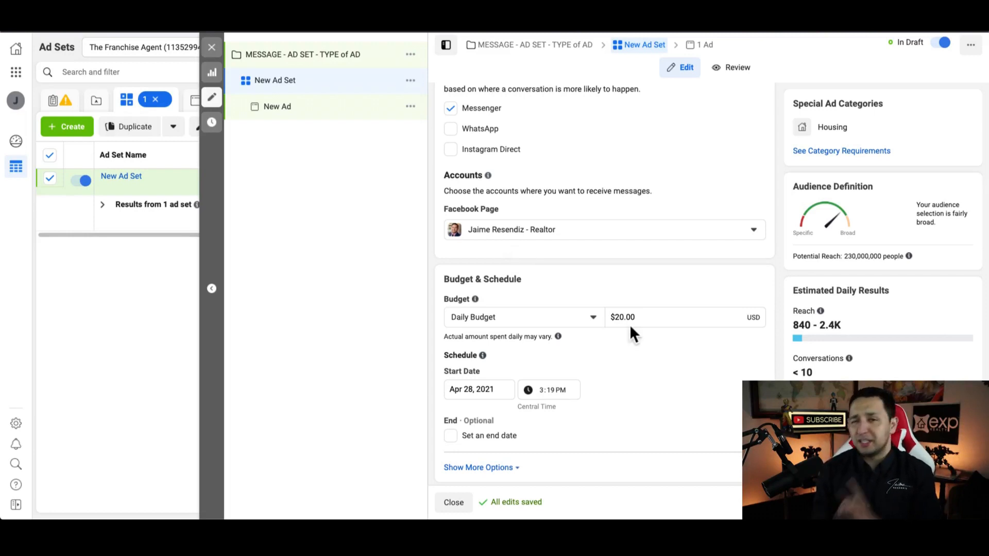
scroll(631, 327, down, 1)
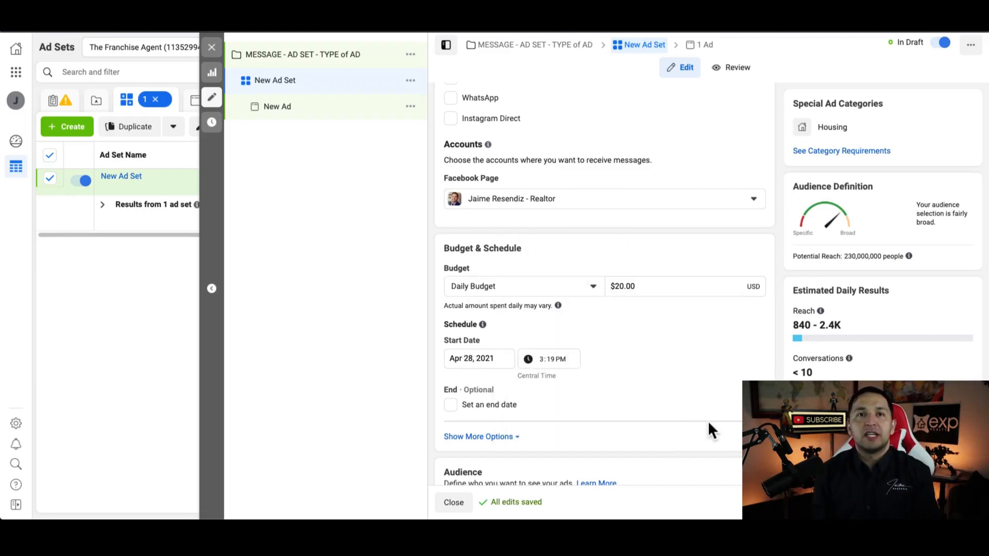
scroll(708, 422, down, 3)
scroll(620, 227, down, 1)
scroll(620, 226, up, 1)
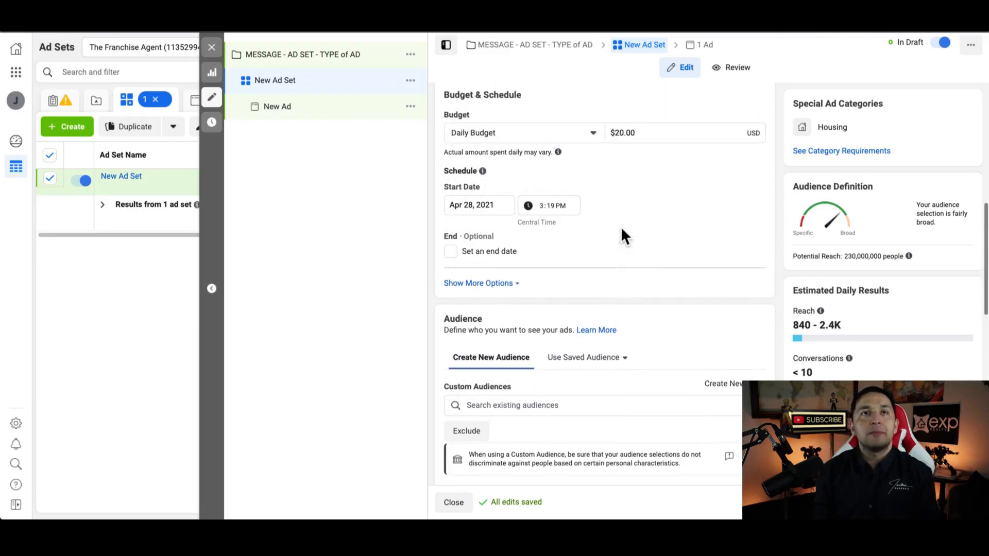
- Switch the ad set to a Lifetime Budget and enable running ads on a schedule under Ad Scheduling
click(508, 283)
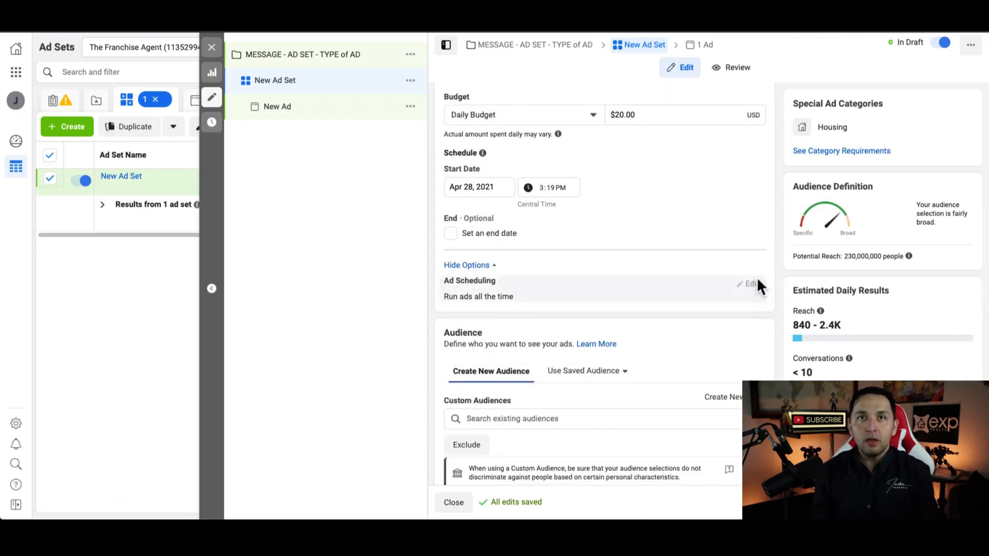
click(751, 284)
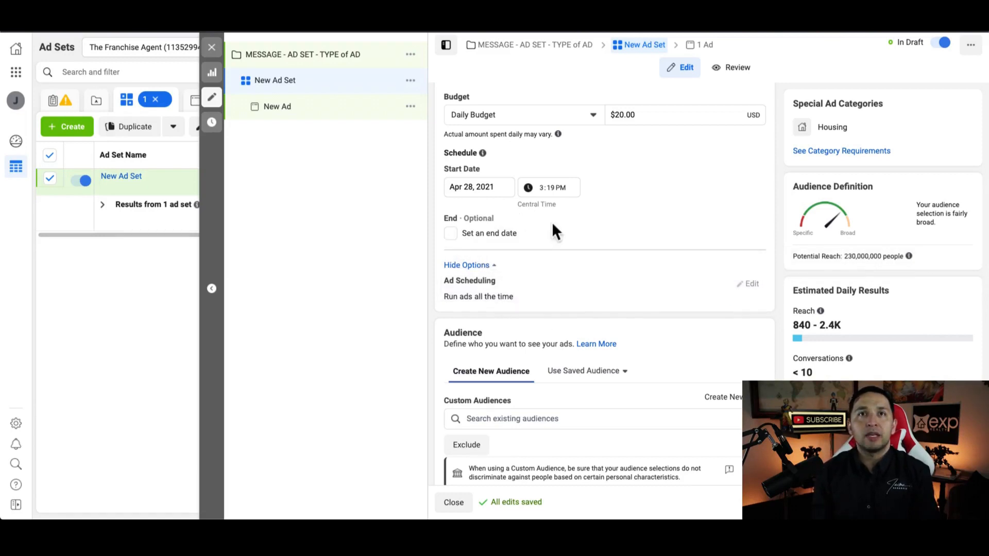
click(567, 116)
click(502, 160)
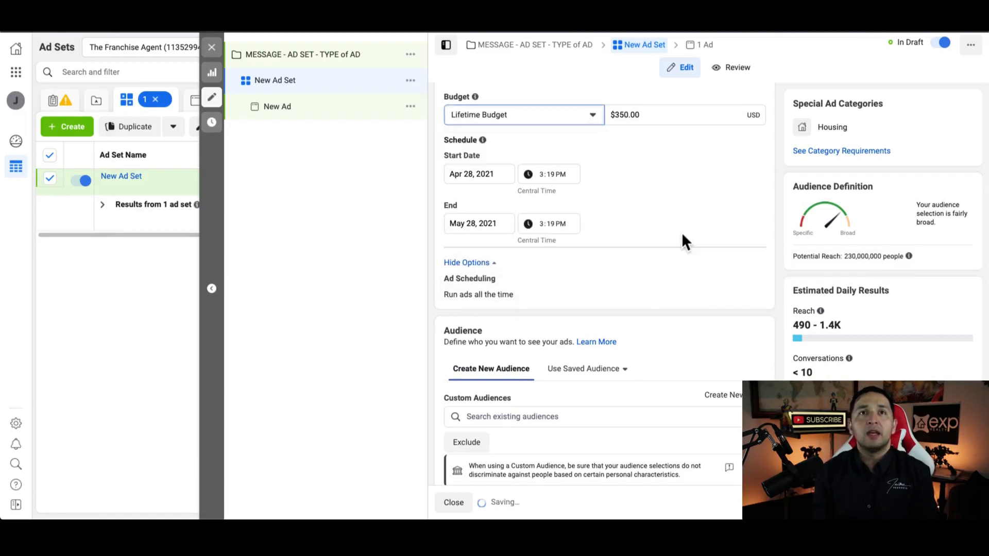
mouse_move(491, 294)
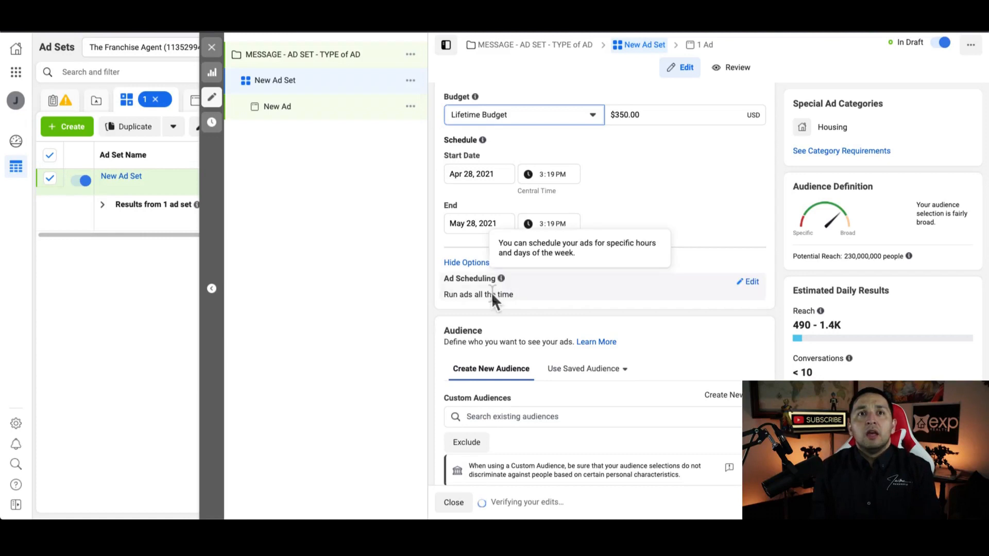
click(752, 284)
click(451, 299)
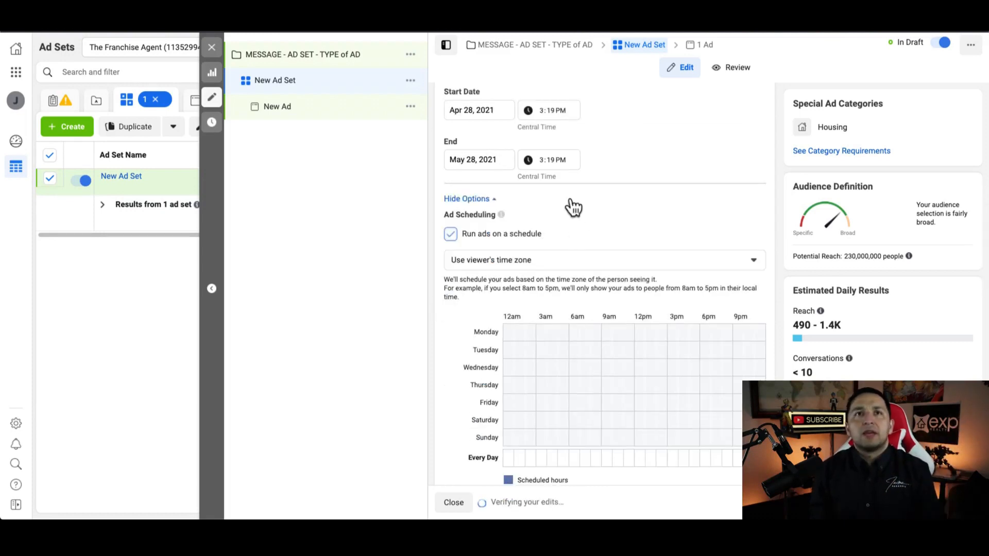
- Check the ad set's budget type choices and the weekly grid for scheduled ad hours
scroll(572, 207, up, 2)
click(517, 152)
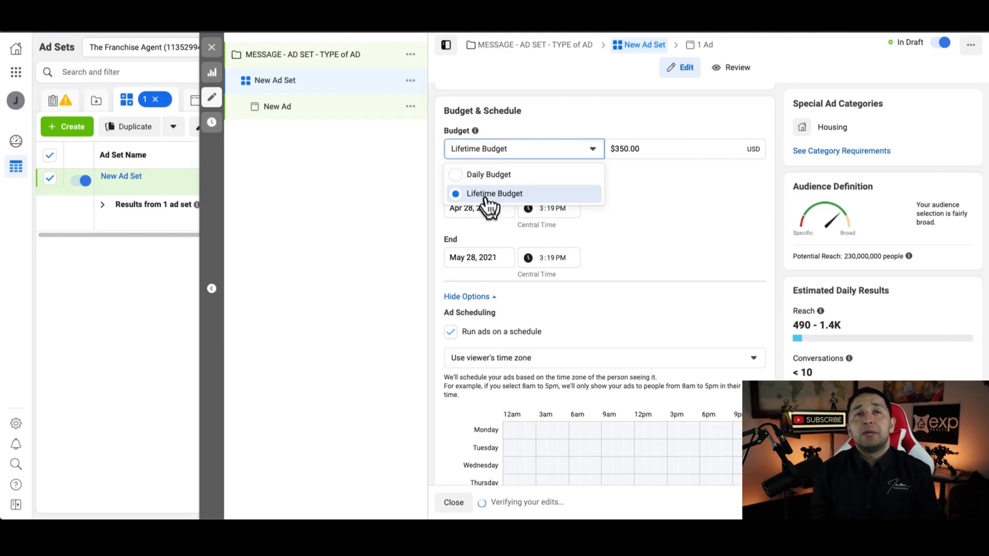
click(664, 149)
scroll(611, 317, down, 3)
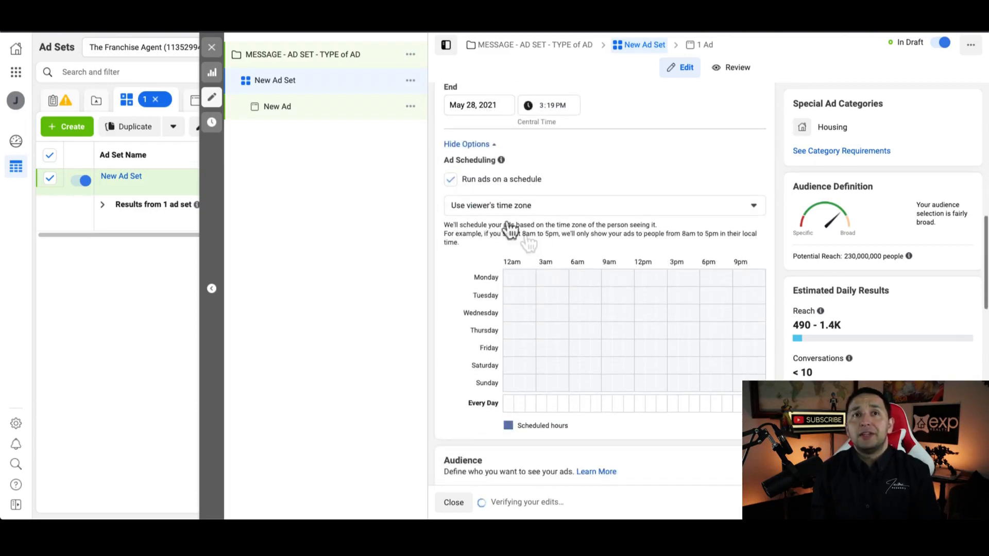
- Turn off running ads on a schedule and set the ad set's budget type back to Daily Budget
scroll(574, 215, up, 3)
click(451, 305)
click(550, 128)
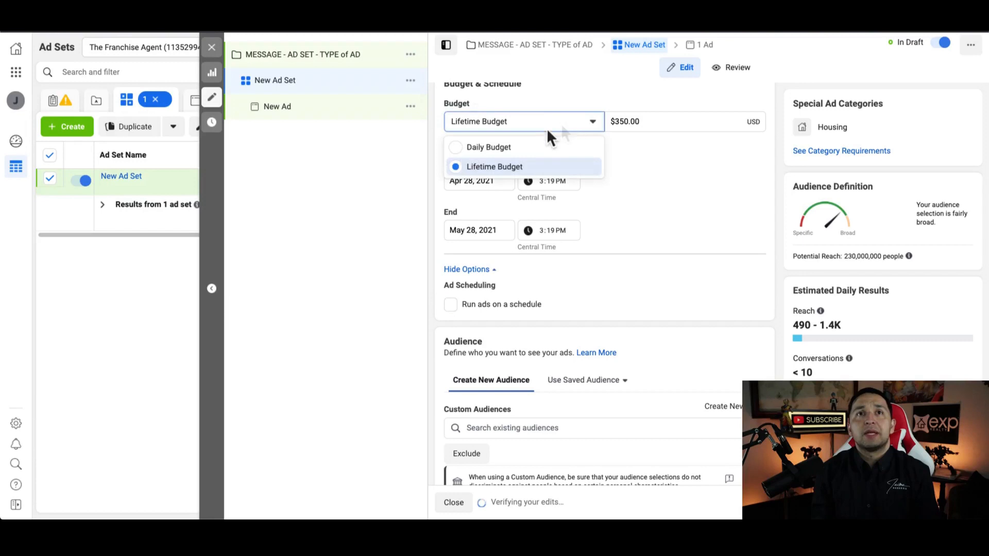
click(493, 149)
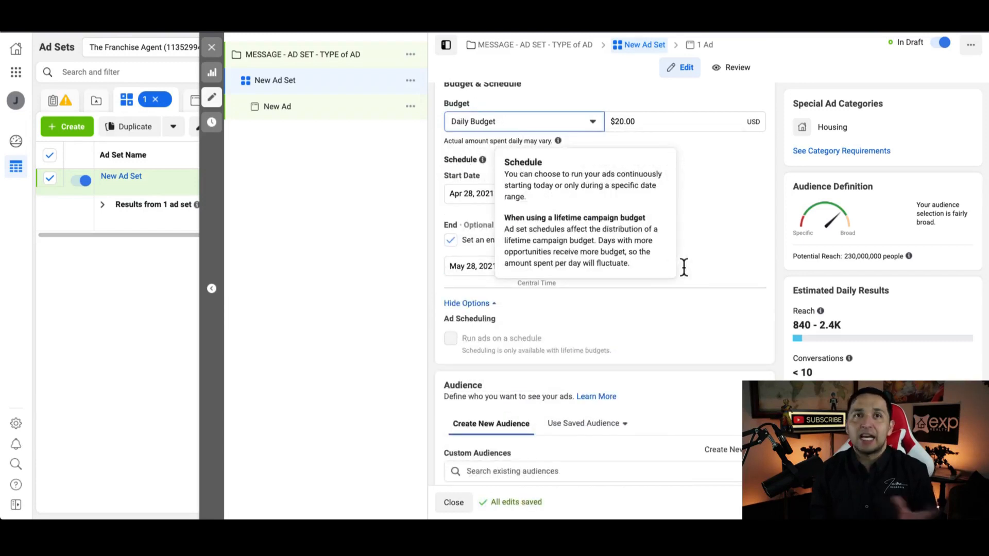
- Remove the end date from the ad set's schedule and collapse the extra scheduling options
click(450, 240)
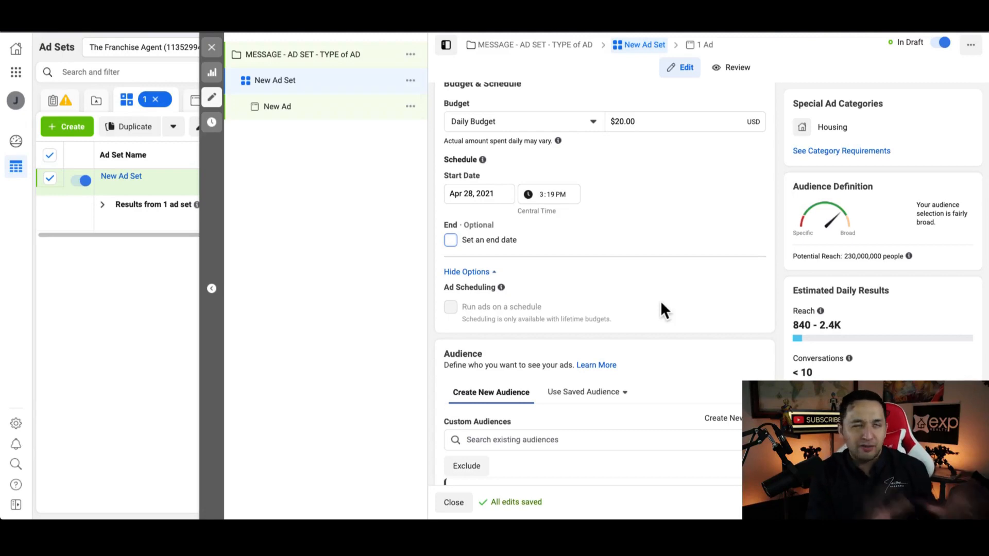
scroll(662, 304, down, 1)
scroll(660, 301, down, 3)
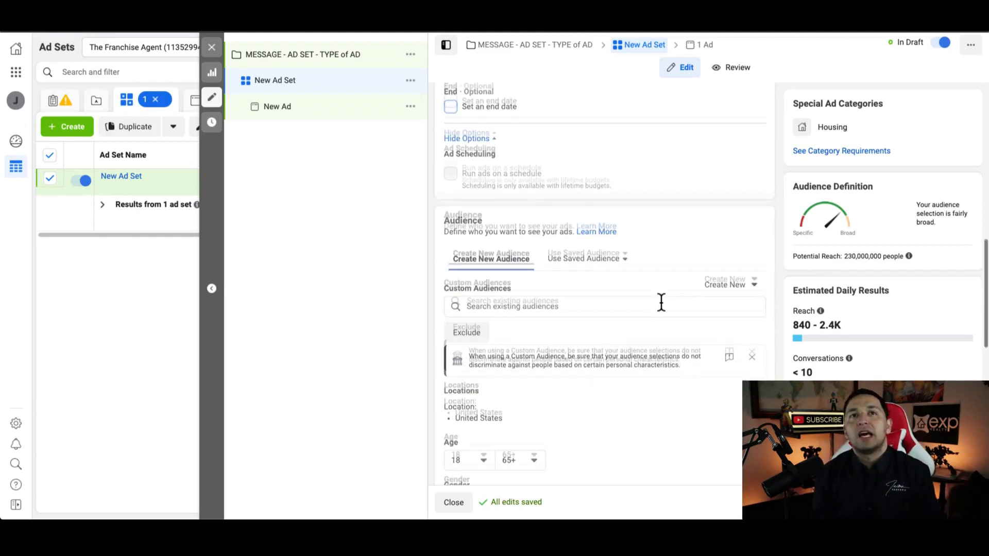
click(492, 126)
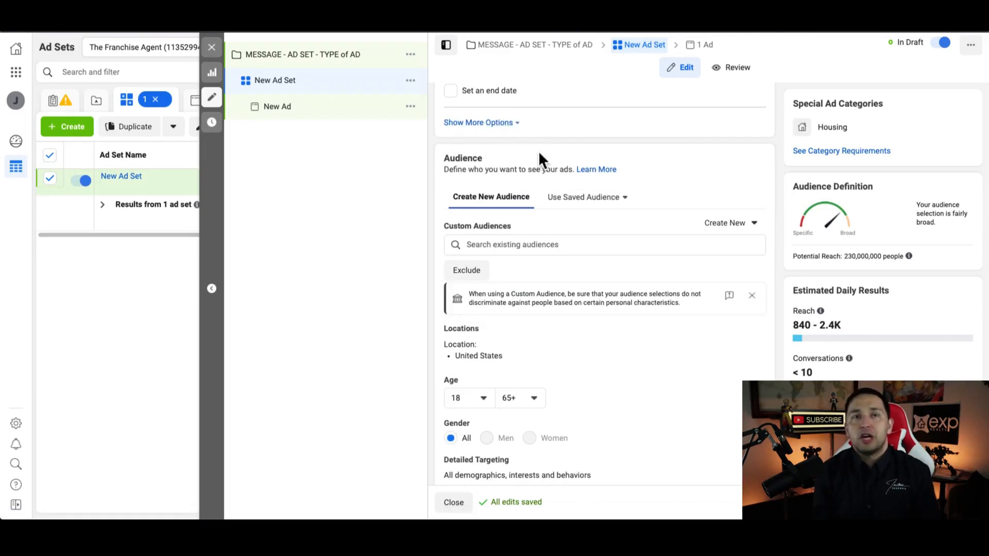
- Set the audience location to people living in Orlando, Florida, United States
scroll(539, 155, down, 1)
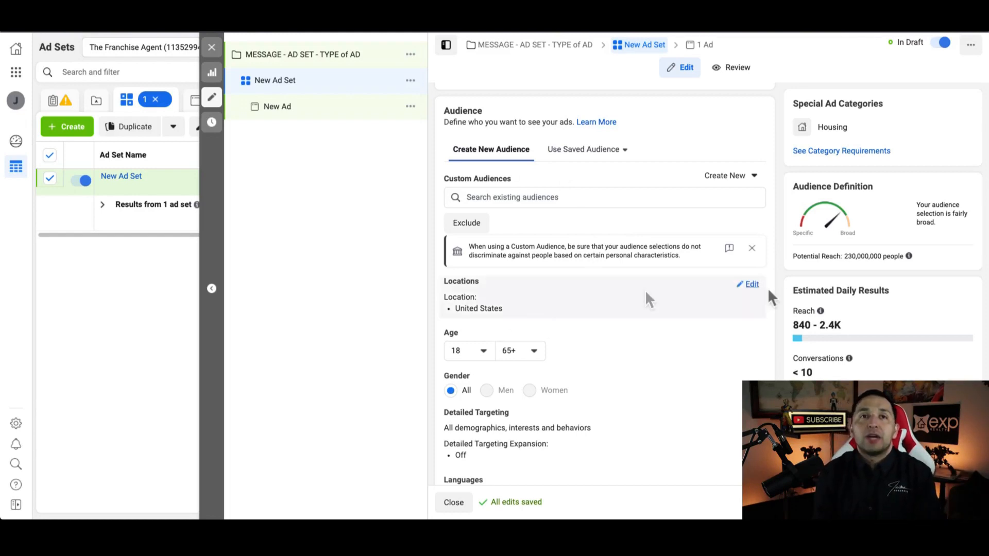
click(748, 285)
click(614, 300)
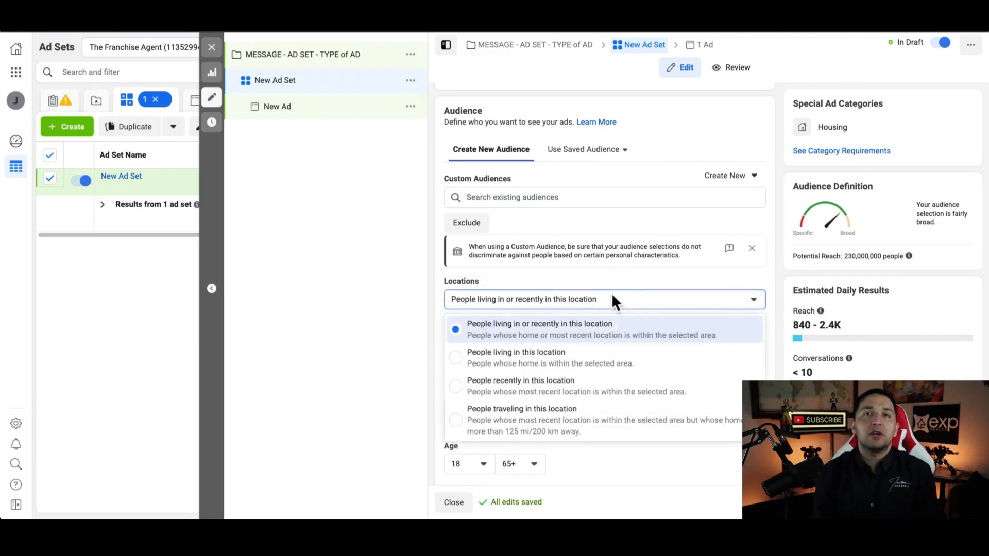
click(505, 364)
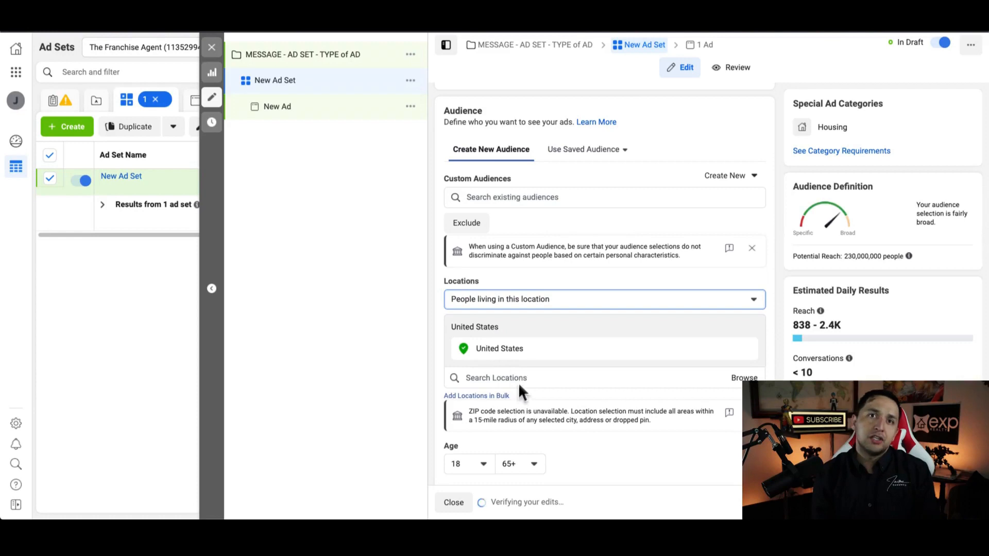
click(519, 379)
text(orlando)
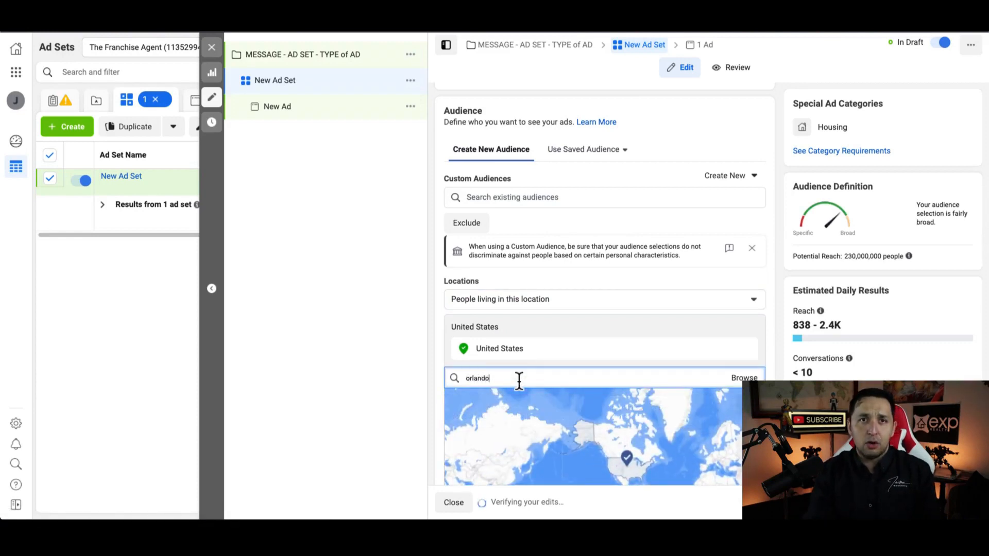
scroll(520, 380, down, 4)
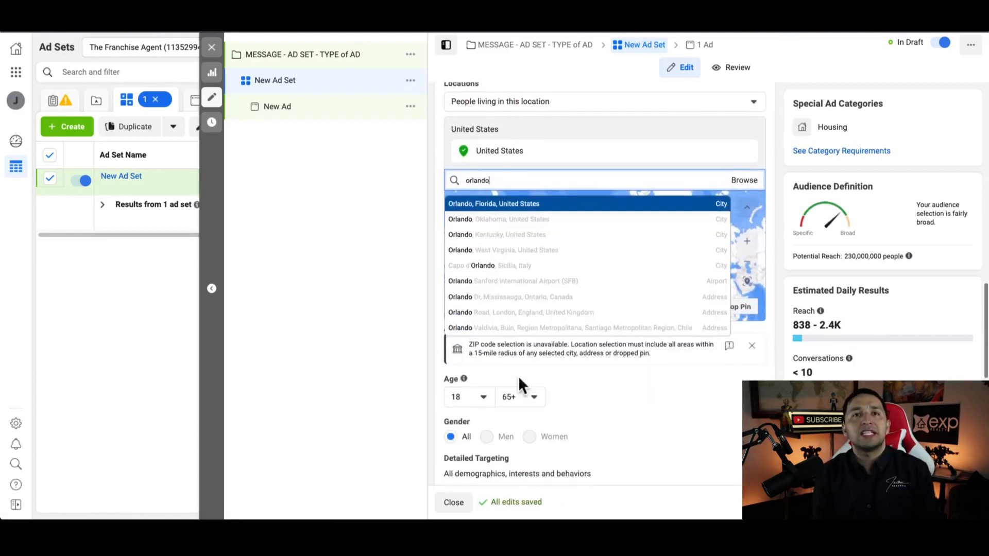
click(503, 205)
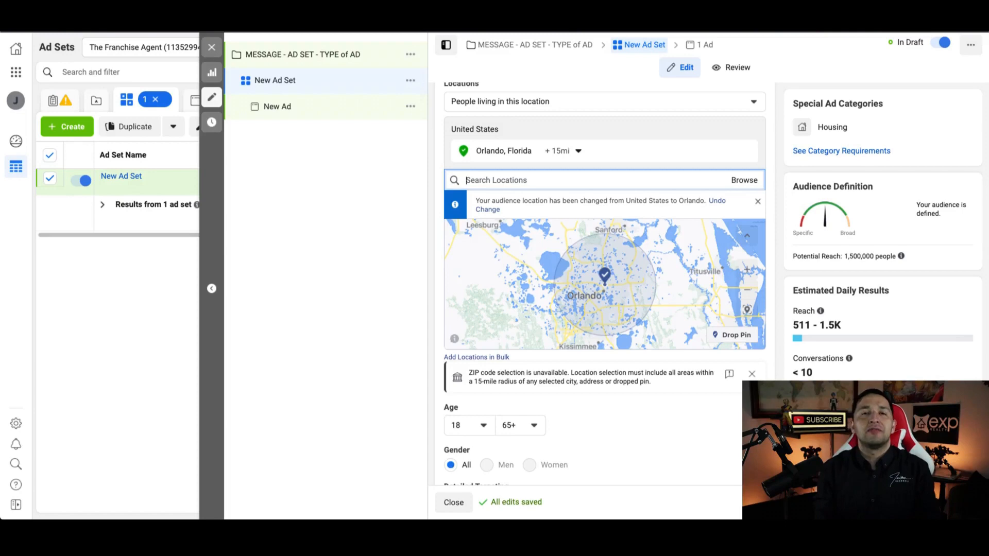
- Add the Zillow interest to the audience's detailed targeting
scroll(604, 284, down, 2)
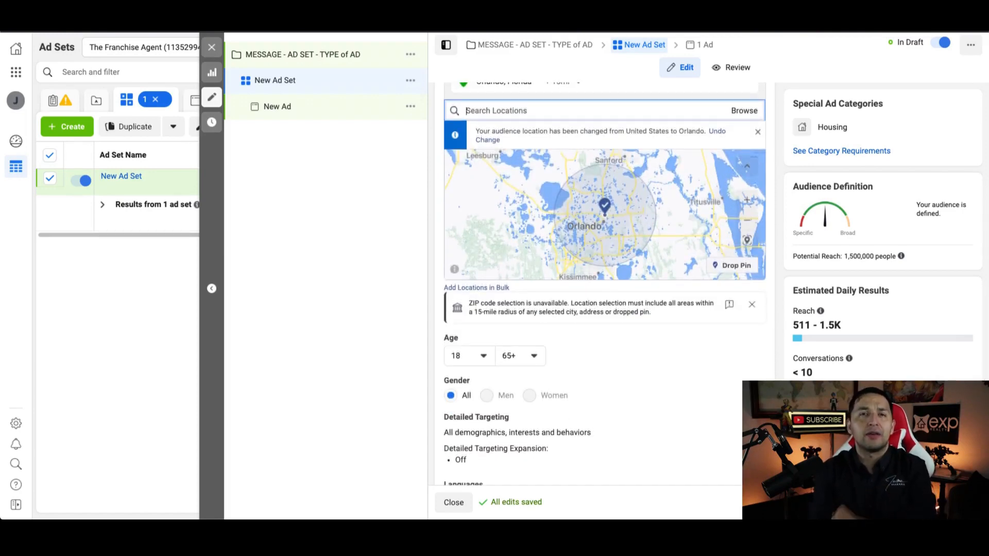
scroll(544, 301, down, 2)
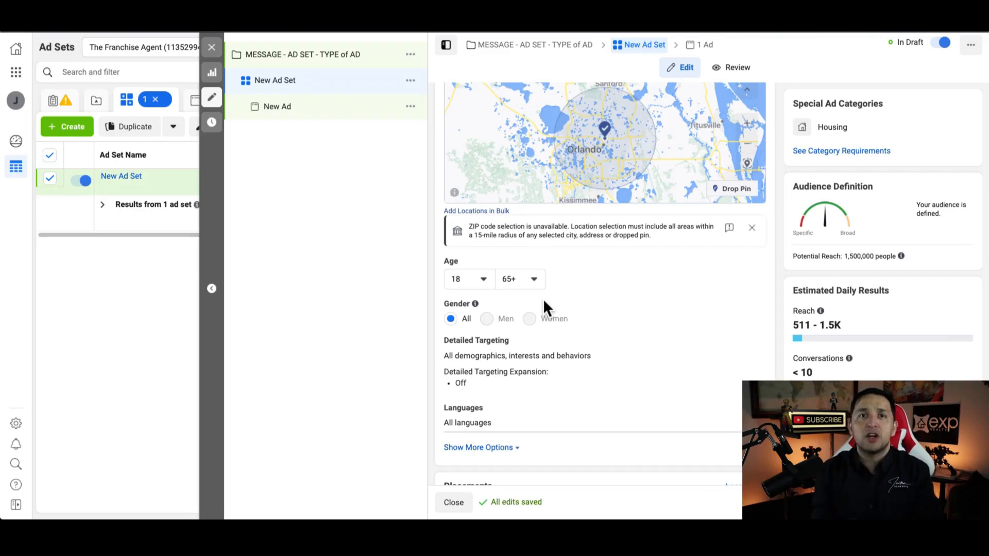
scroll(544, 300, down, 1)
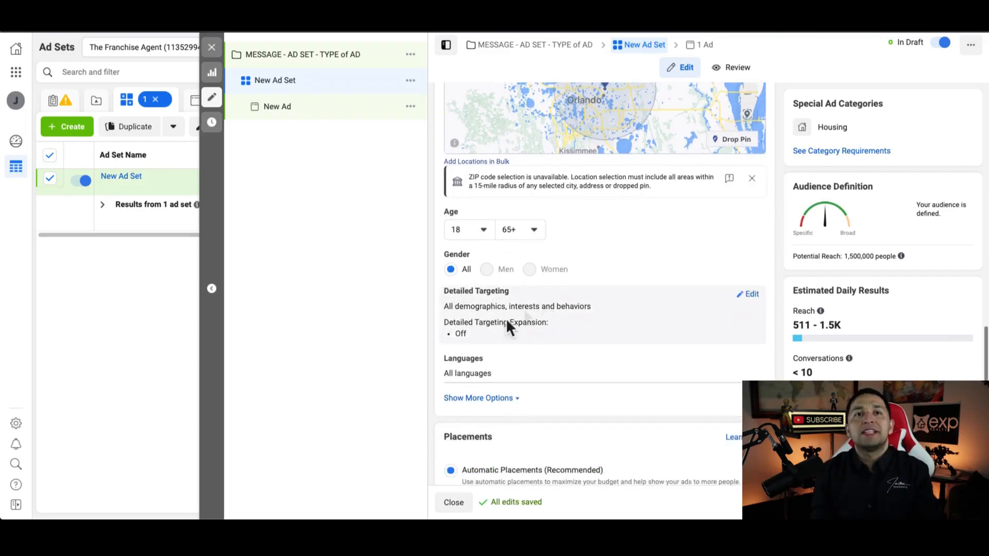
click(748, 296)
click(561, 322)
text(zillow)
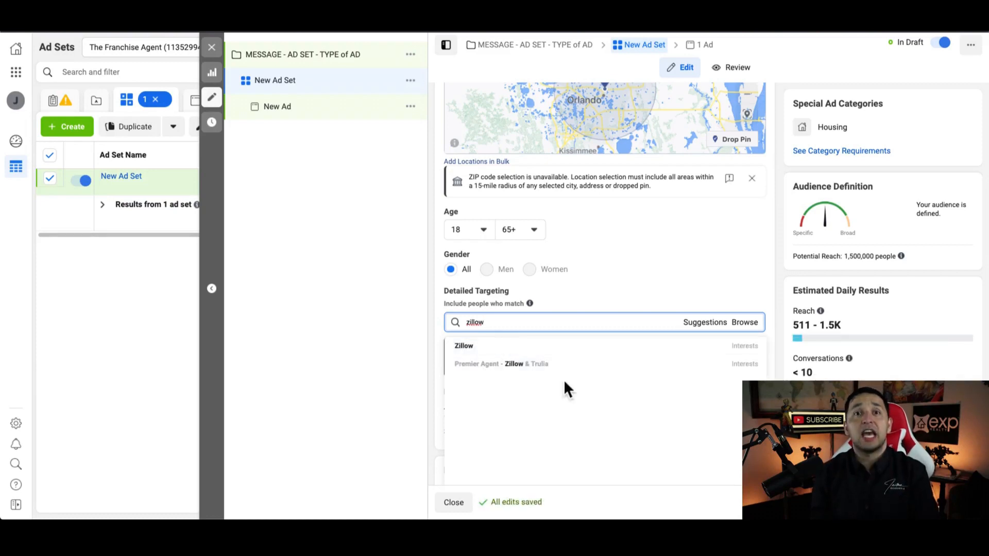
click(458, 346)
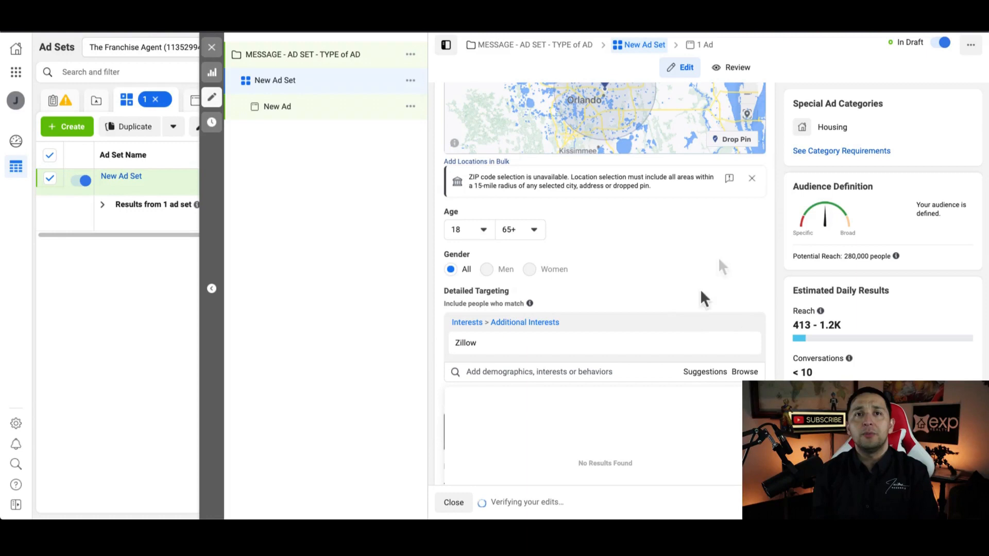
- Remove the Zillow interest from the detailed targeting and add it back
click(747, 345)
click(623, 319)
text(zillow)
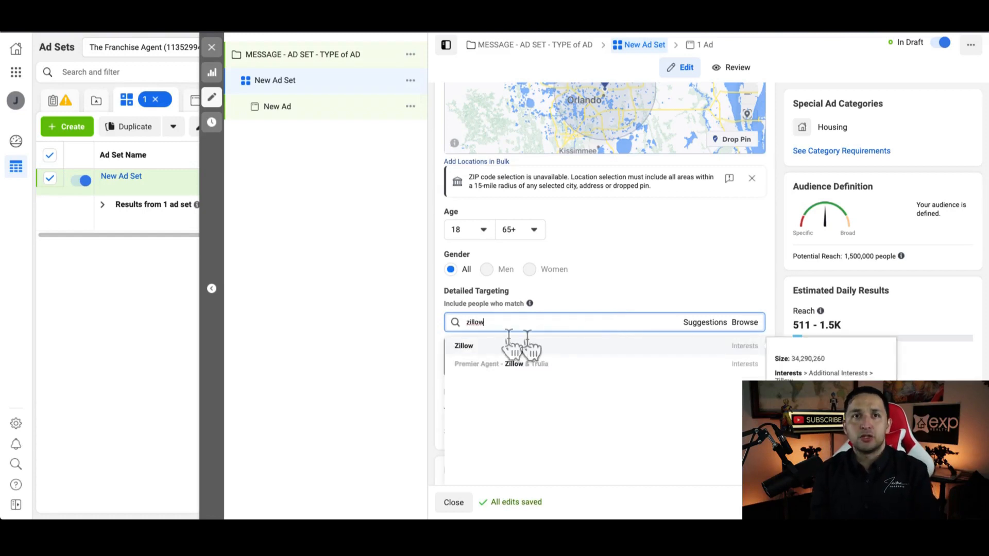
click(465, 346)
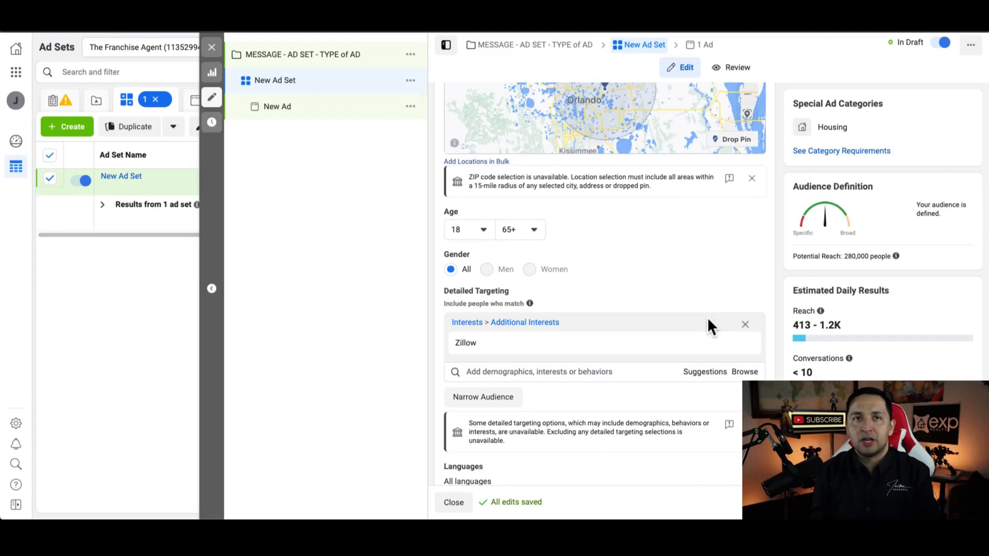
- Narrow the audience so that people must also match the Trulia interest
scroll(707, 318, down, 3)
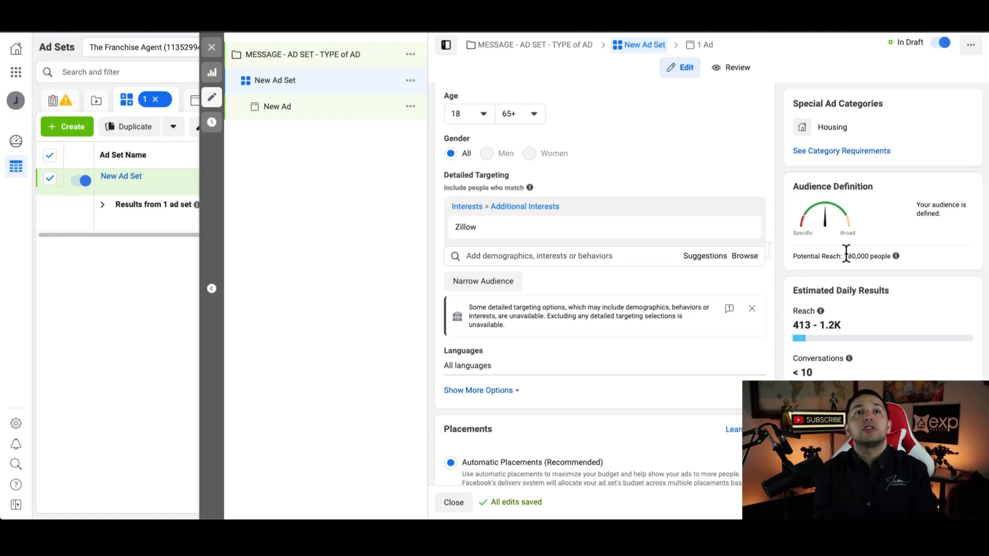
click(487, 282)
click(501, 296)
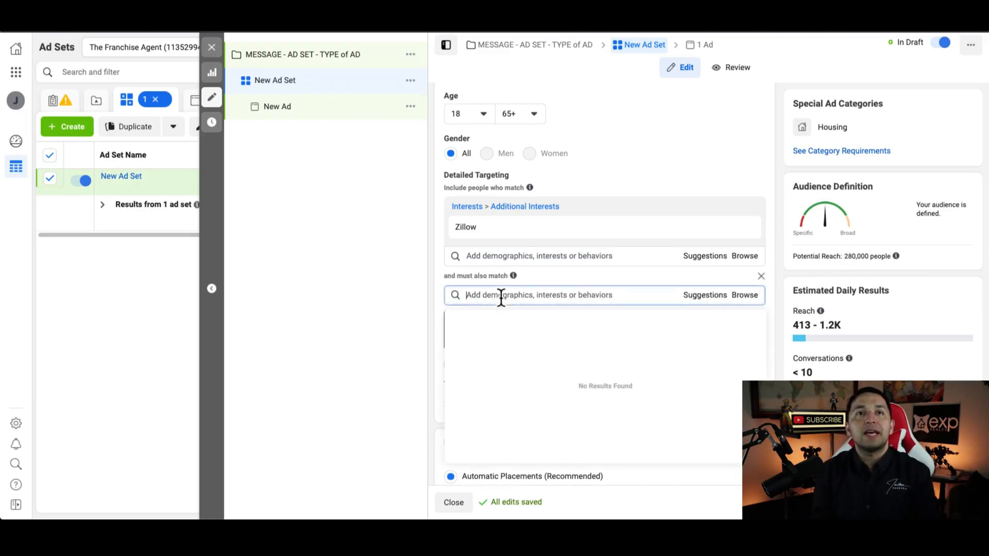
text(trulia)
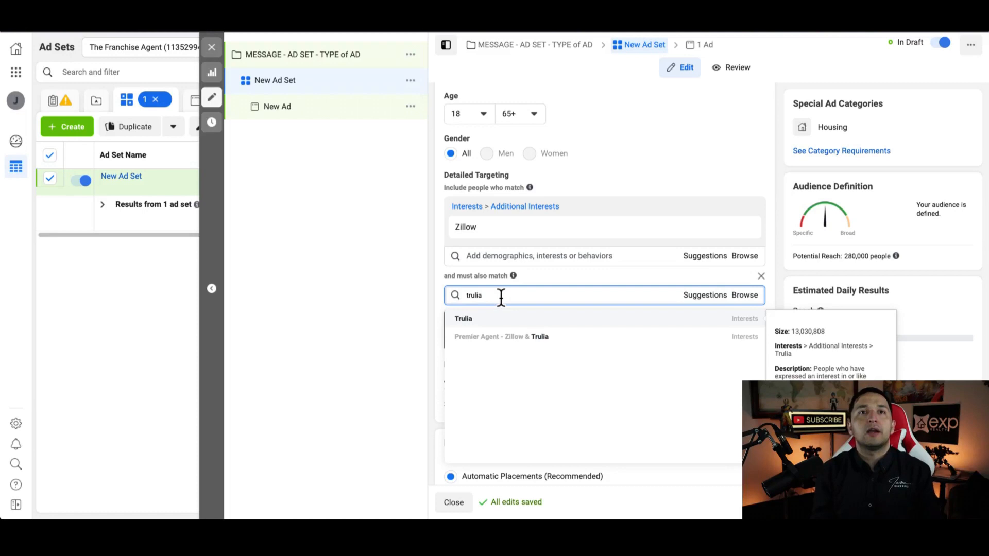
click(472, 316)
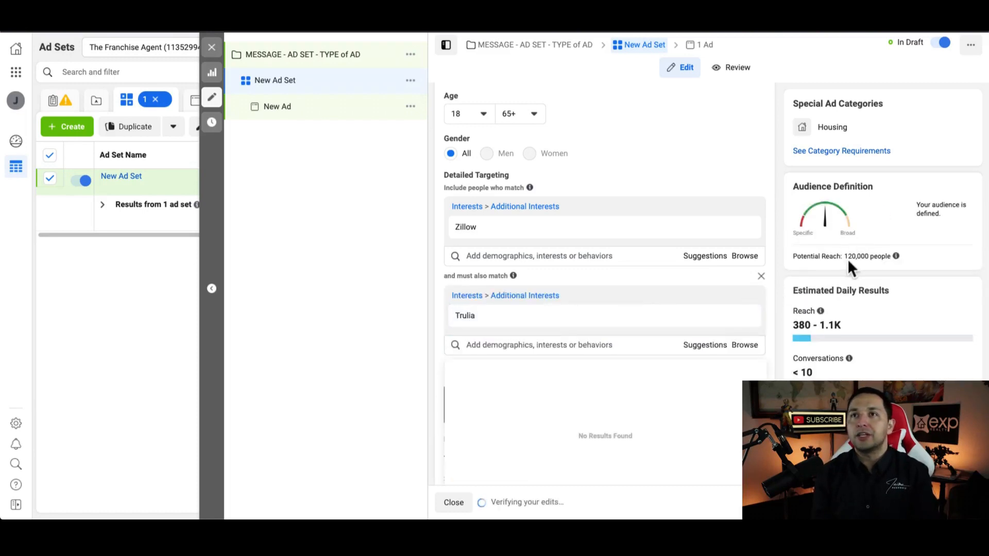
mouse_move(540, 234)
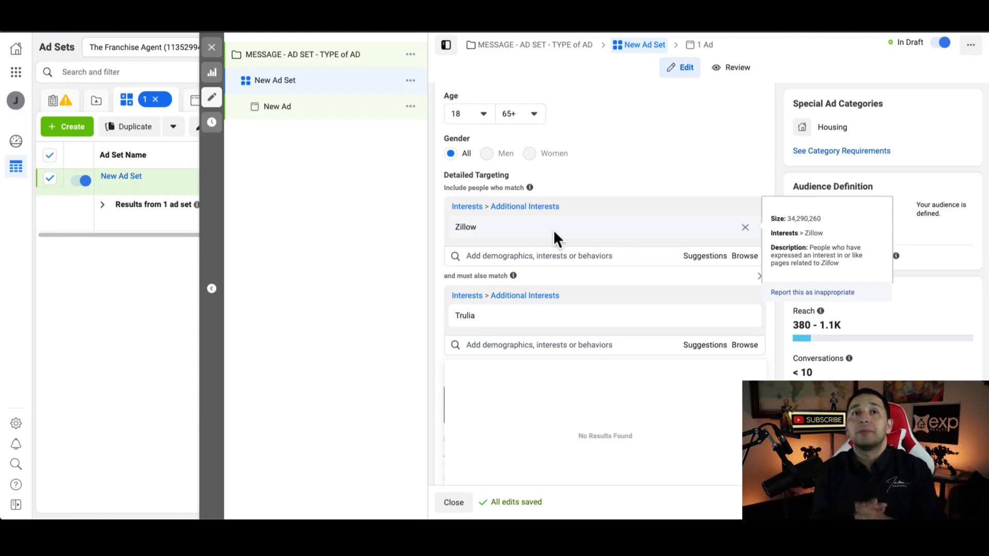
click(441, 337)
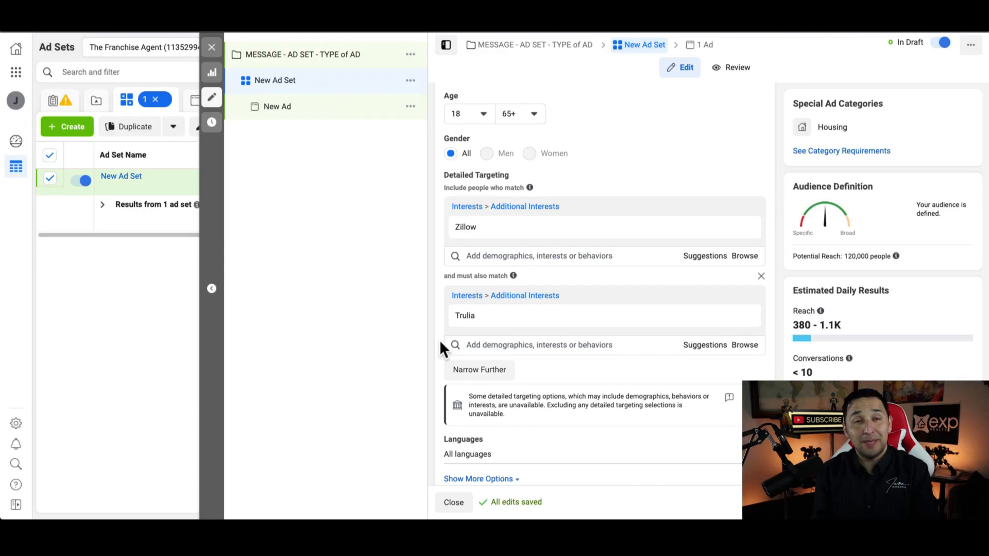
mouse_move(479, 327)
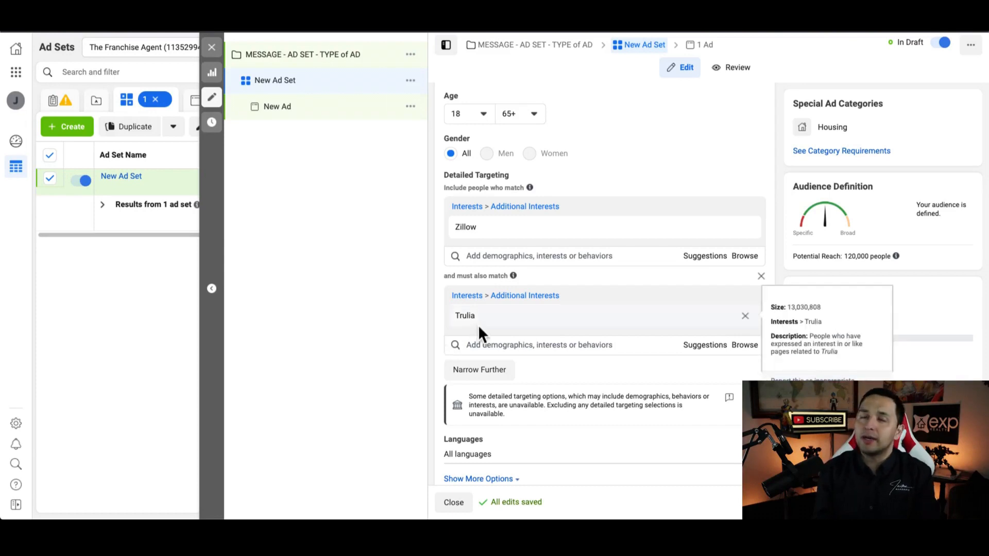
- Switch the ad set to Manual Placements, review its platforms and placement options, and return to Automatic Placements
scroll(478, 324, down, 2)
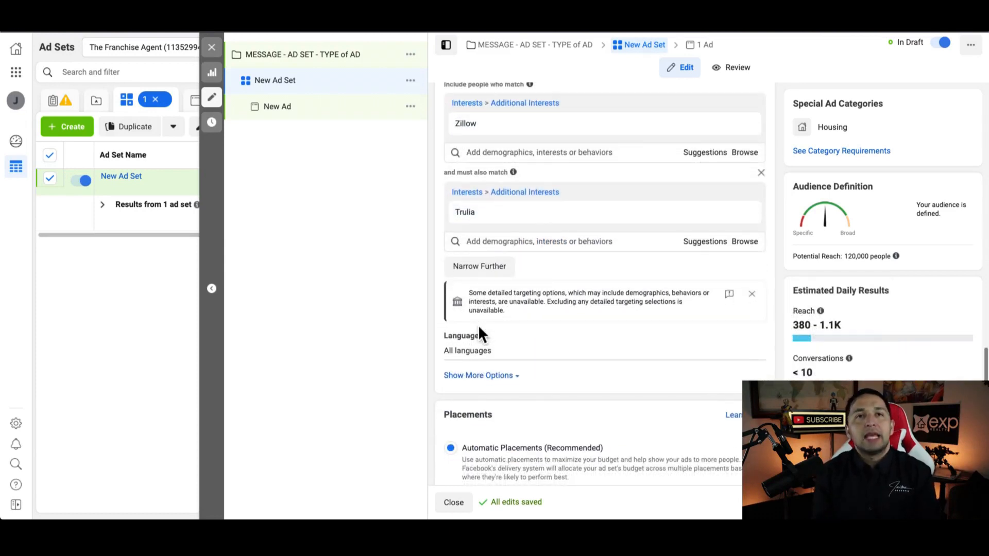
scroll(479, 329, down, 4)
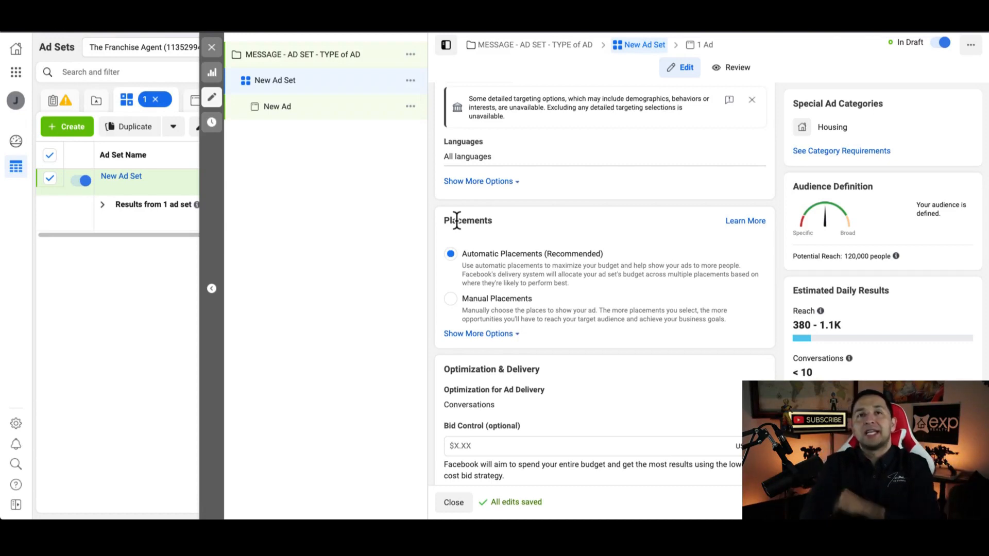
click(450, 299)
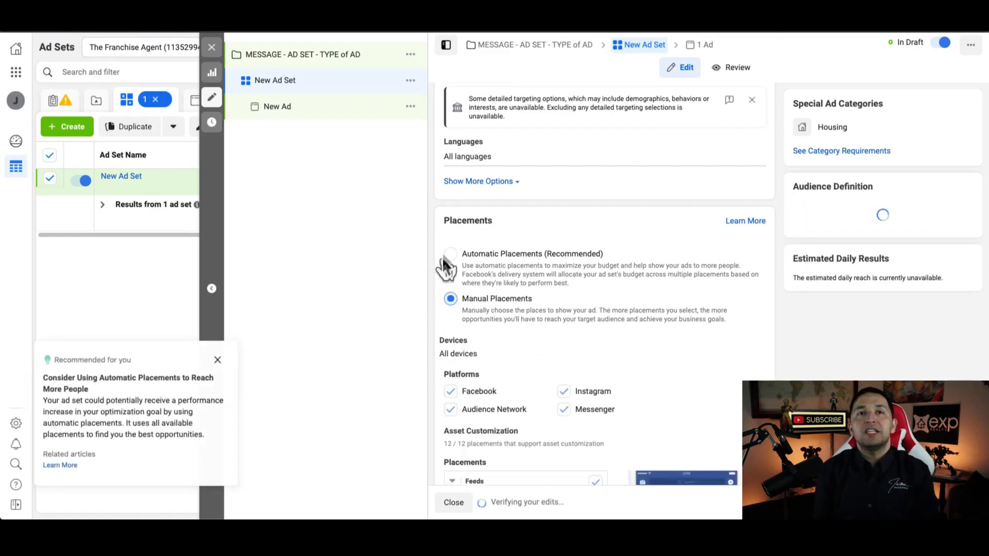
scroll(496, 395, down, 3)
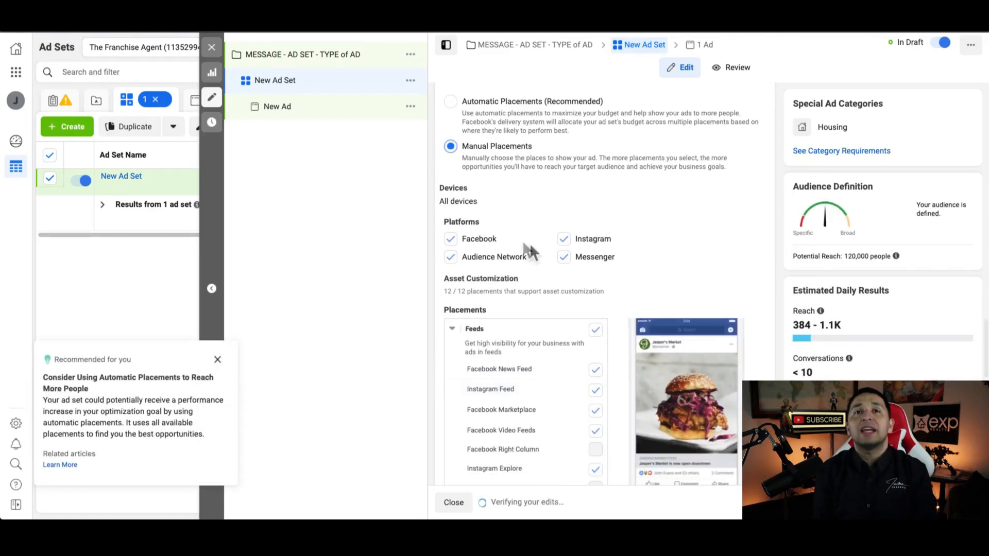
scroll(499, 475, down, 5)
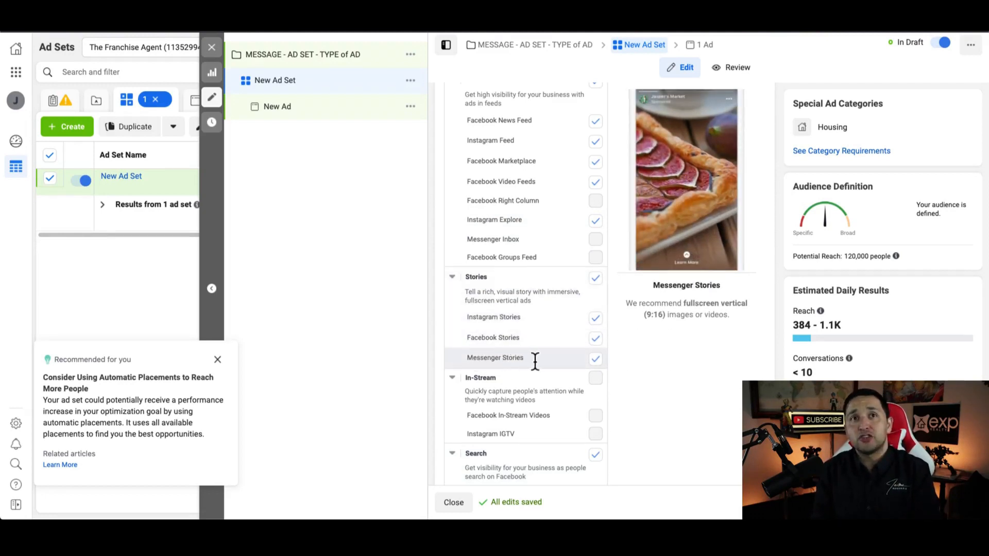
scroll(545, 360, down, 4)
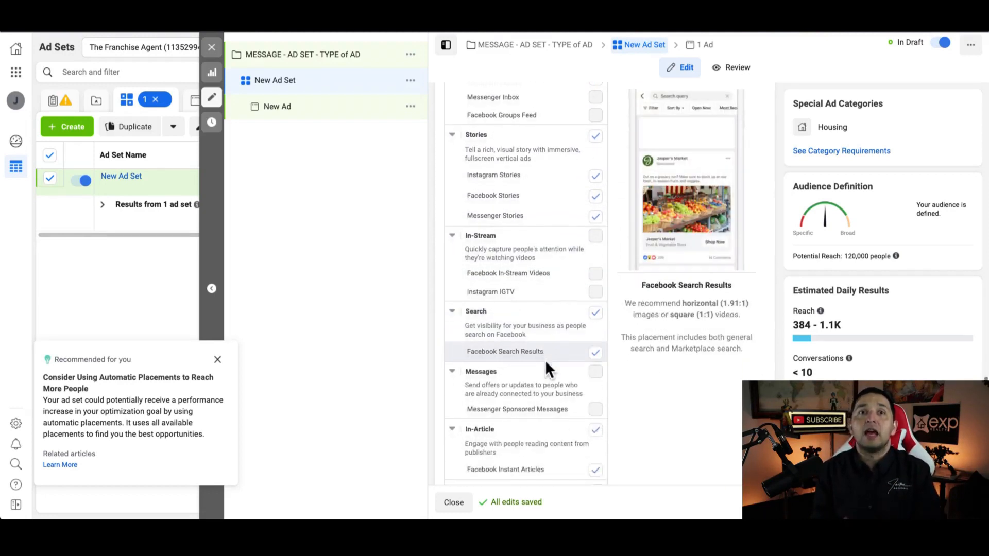
scroll(546, 361, up, 10)
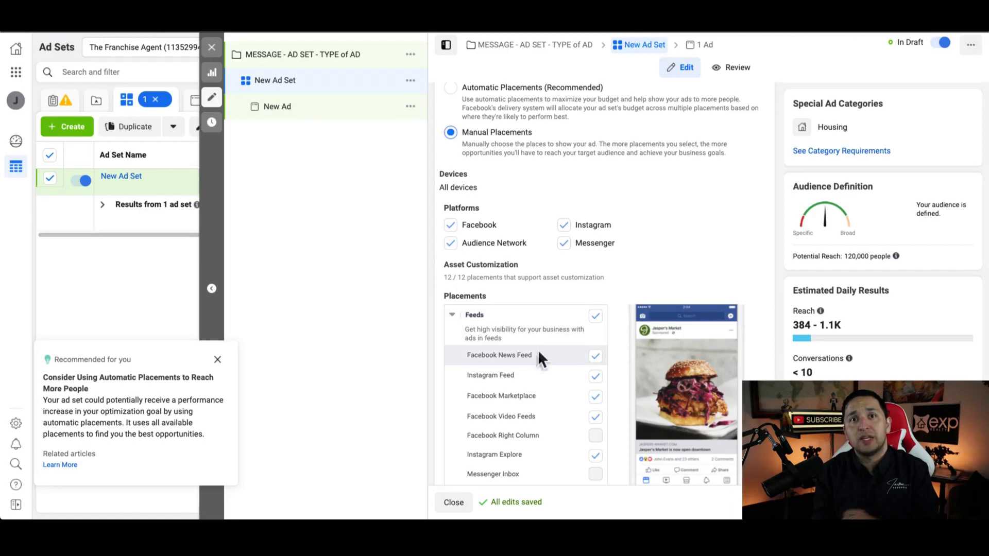
scroll(527, 369, down, 1)
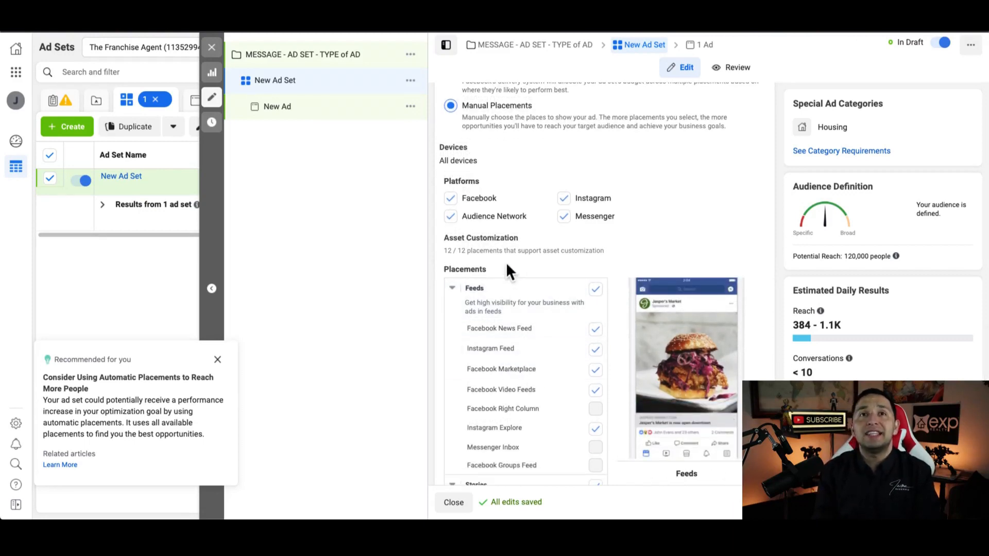
scroll(506, 262, up, 2)
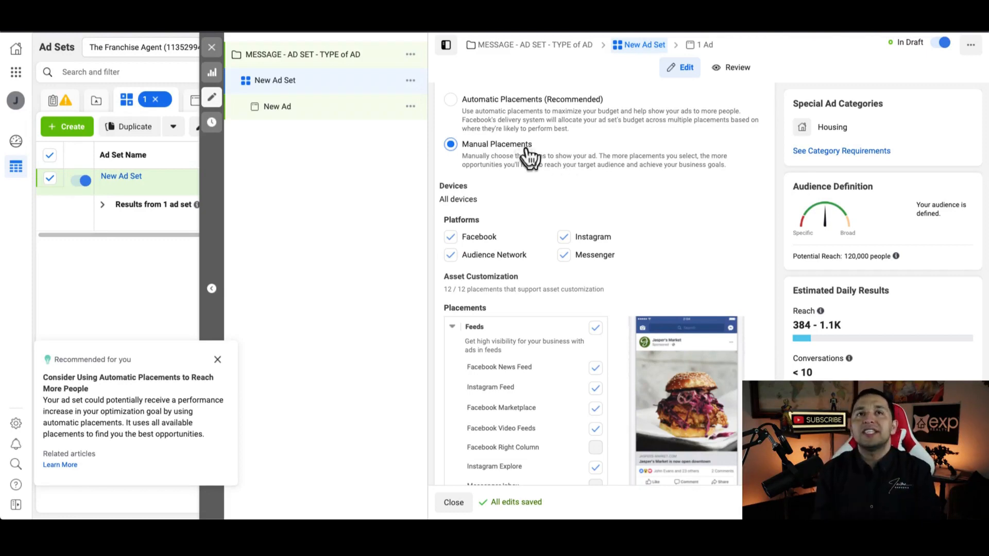
click(451, 100)
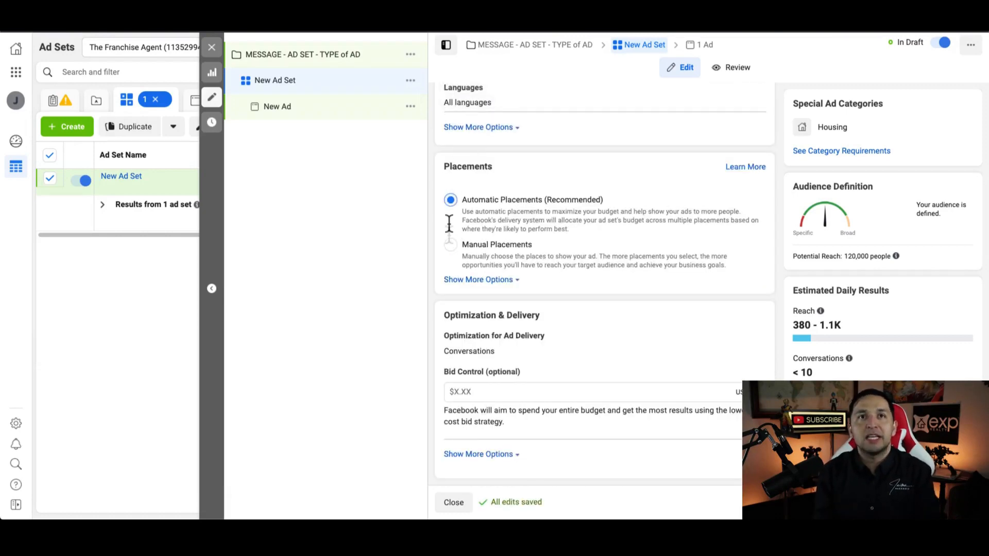
- Select Manual Placements for the ad set and review the placement list through Apps and Sites
click(450, 247)
scroll(518, 286, down, 6)
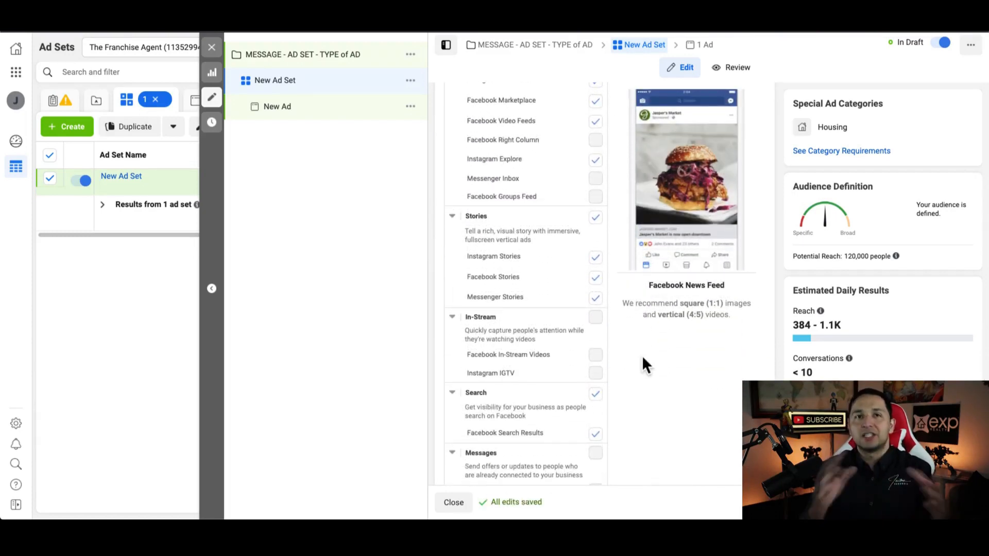
scroll(642, 355, down, 6)
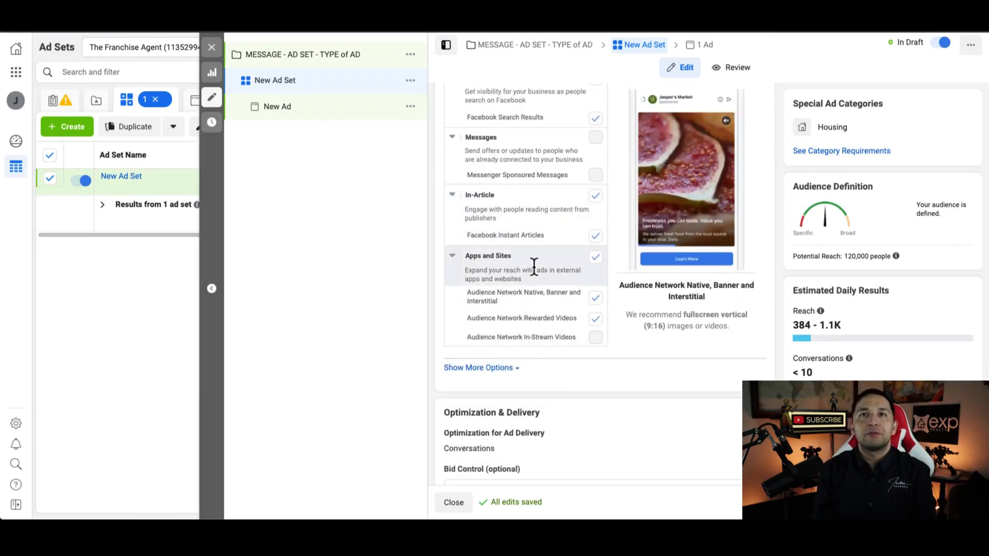
- Switch the ad set back to Automatic Placements and continue to the settings of the new ad
scroll(534, 266, down, 2)
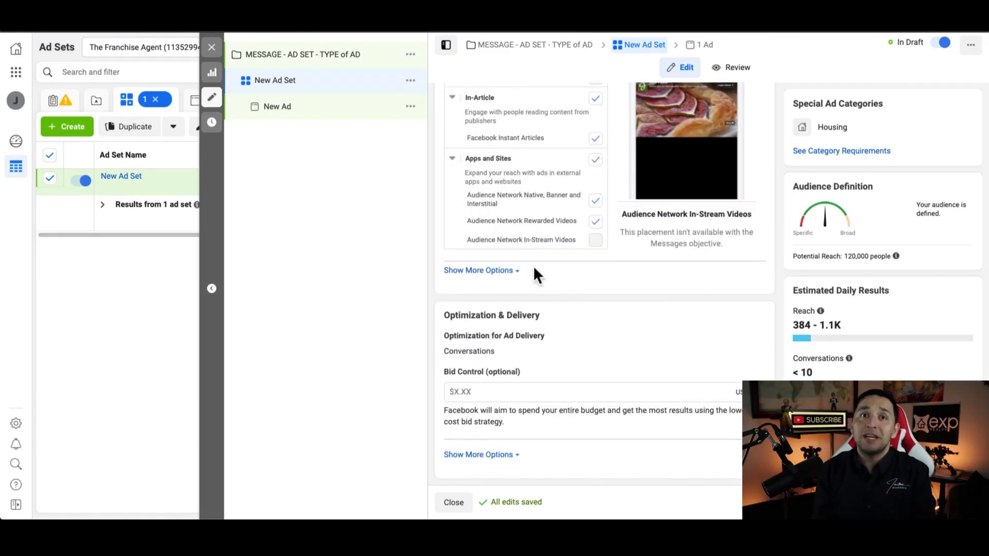
scroll(533, 266, up, 10)
scroll(533, 266, down, 5)
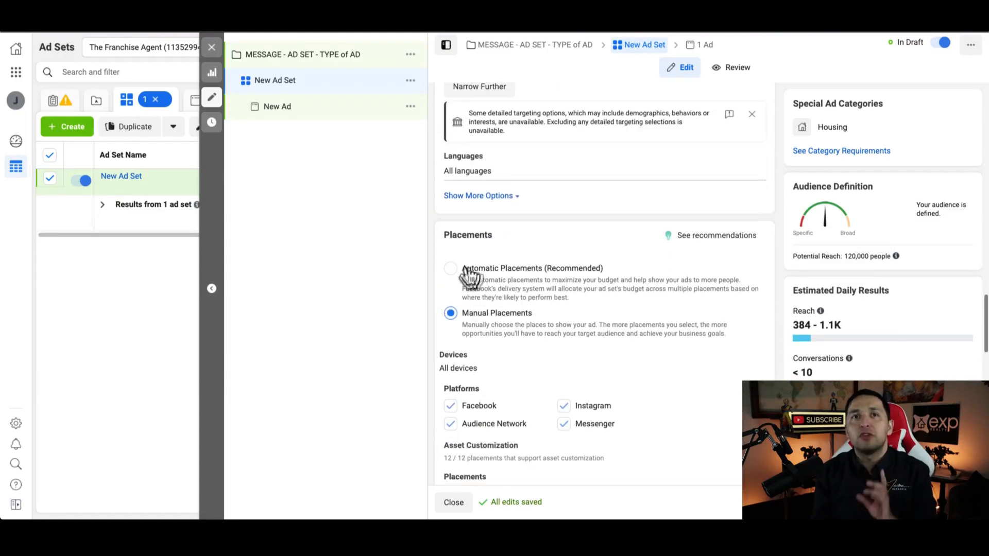
click(451, 269)
scroll(527, 296, down, 1)
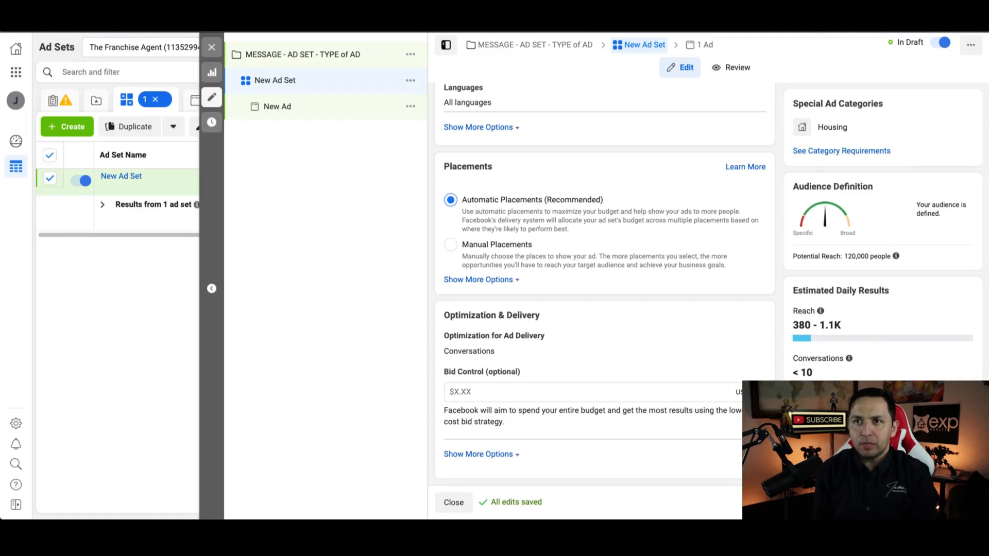
click(964, 502)
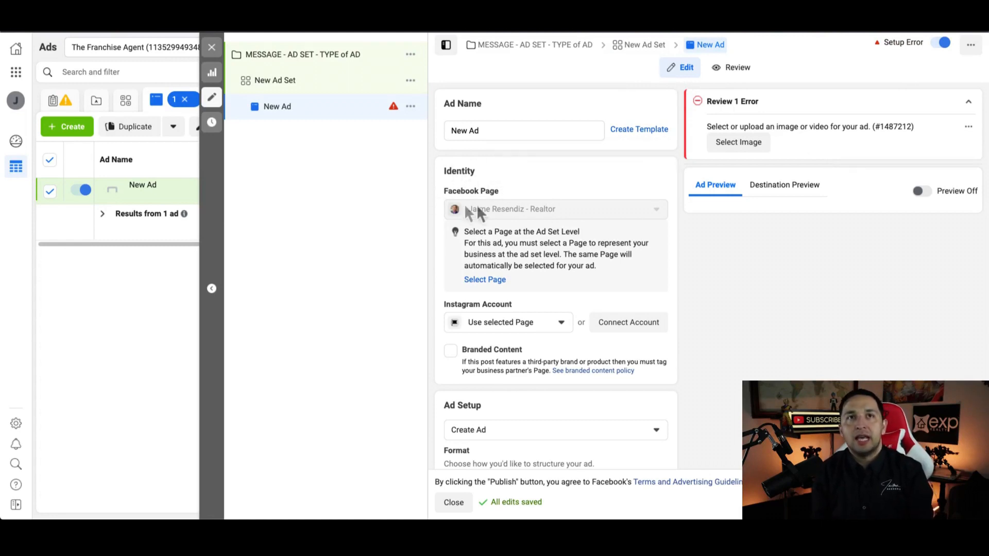
- Review the ad's identity settings, try the Use Existing Post ad setup, and return it to Create Ad
scroll(585, 214, down, 1)
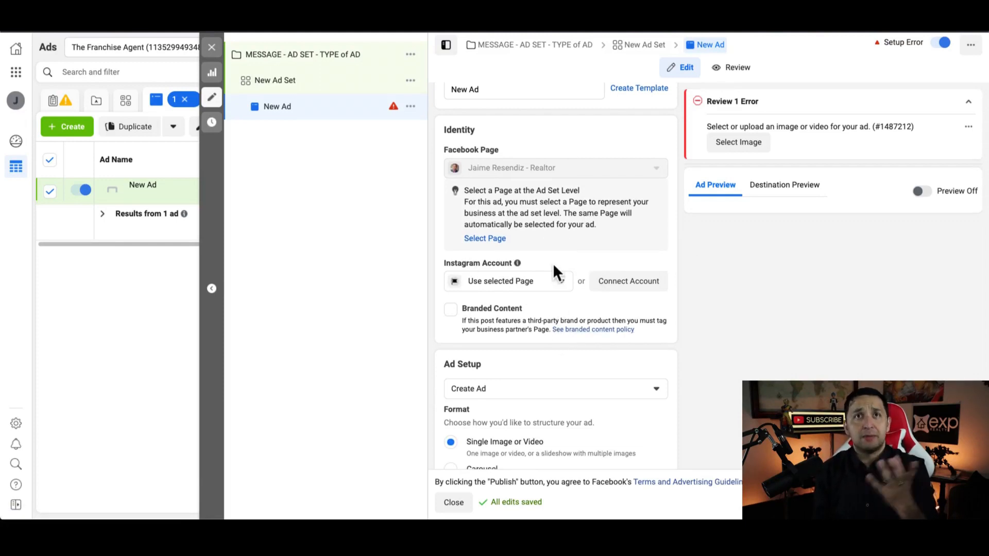
scroll(520, 294, down, 1)
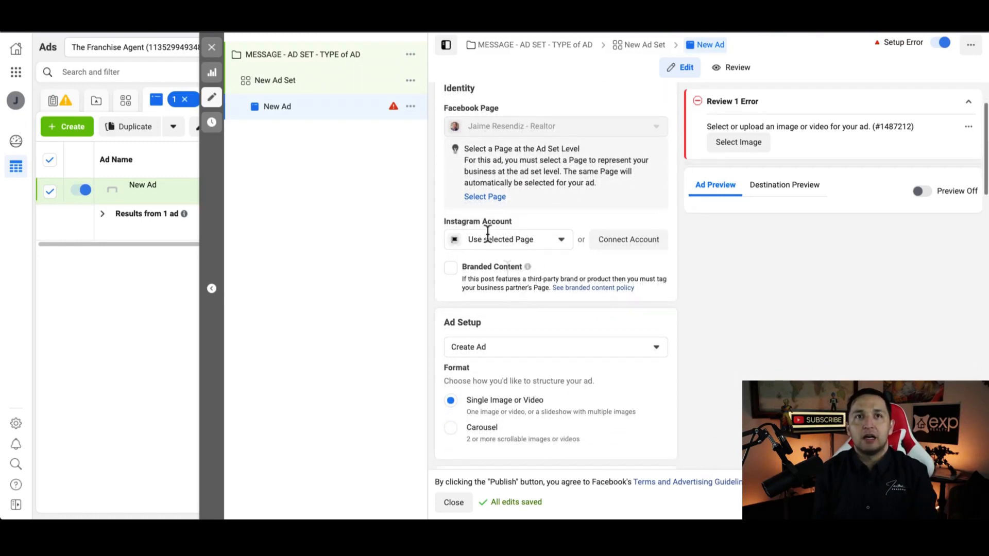
scroll(534, 304, down, 2)
click(508, 230)
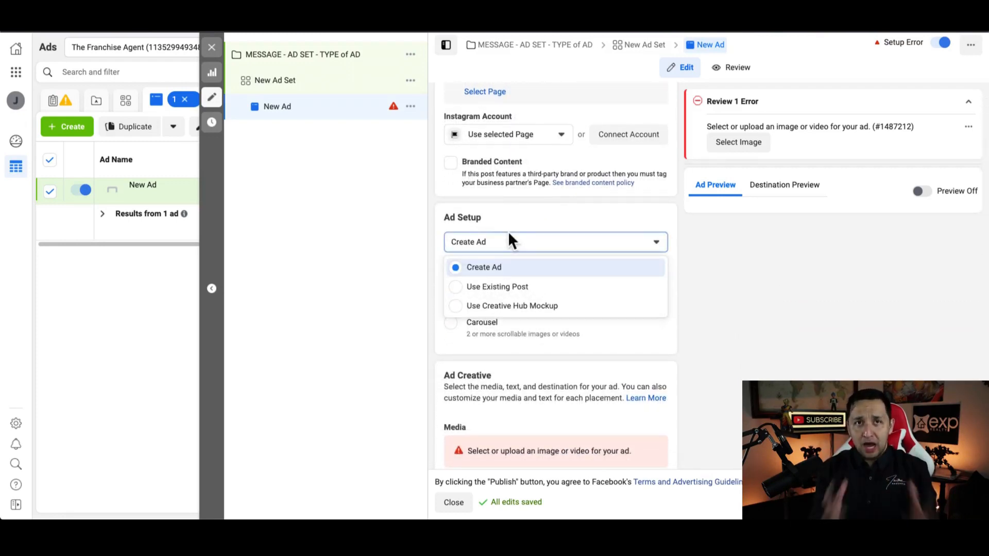
click(500, 287)
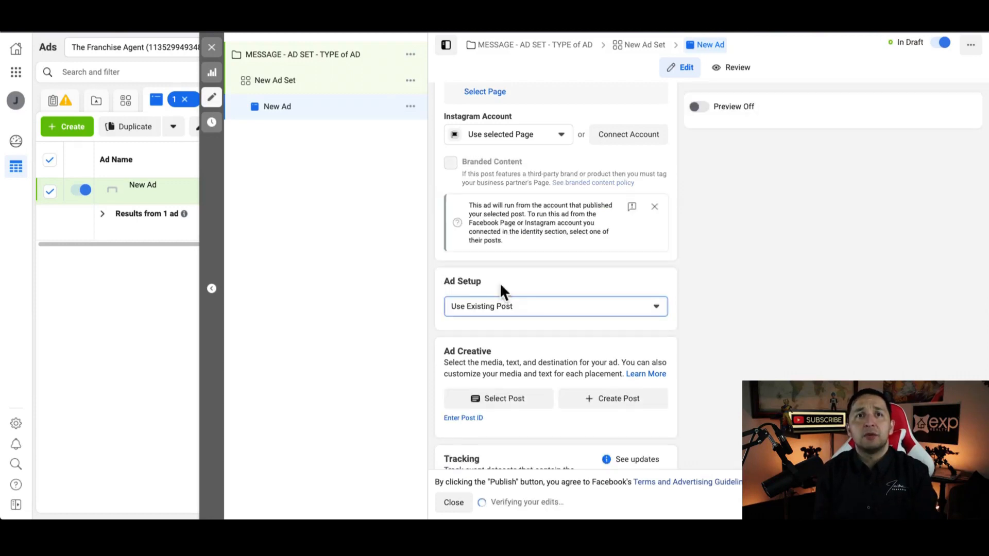
click(506, 305)
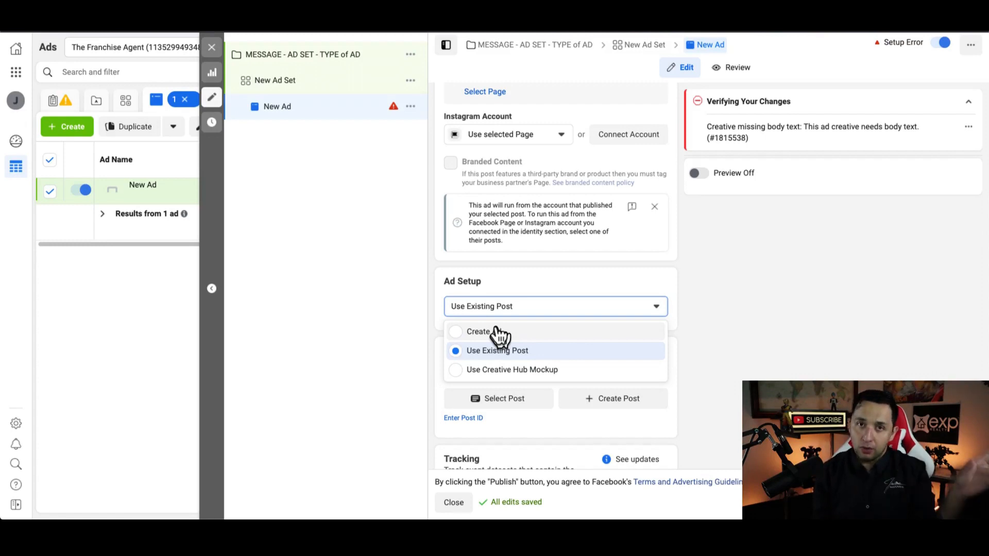
click(479, 332)
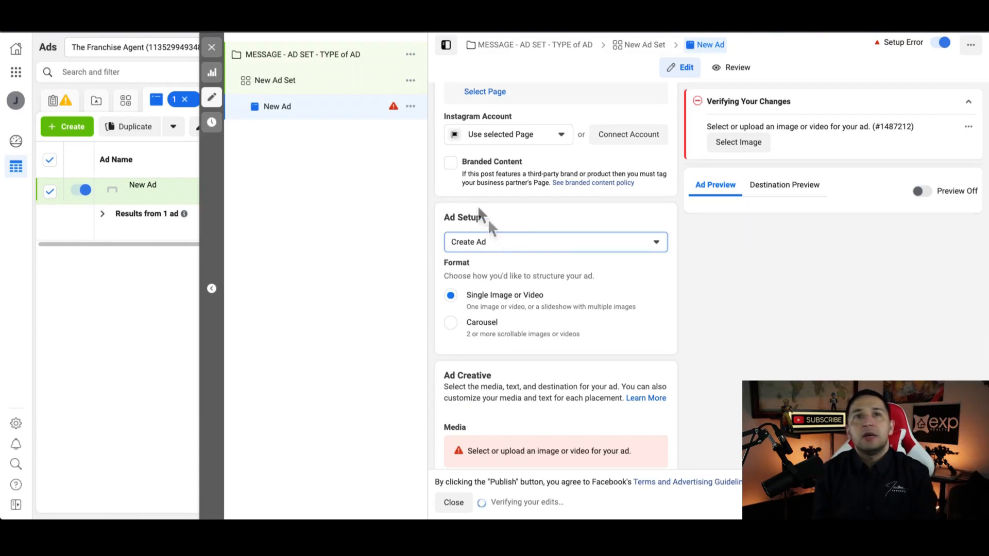
- Switch the ad format to Carousel, review its card options, and return to Single Image or Video
scroll(520, 279, down, 2)
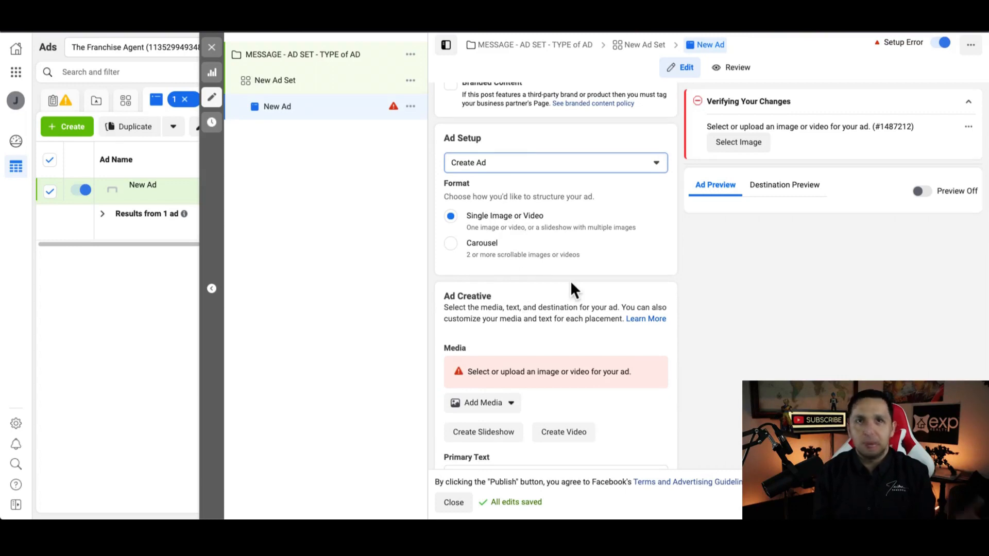
click(489, 256)
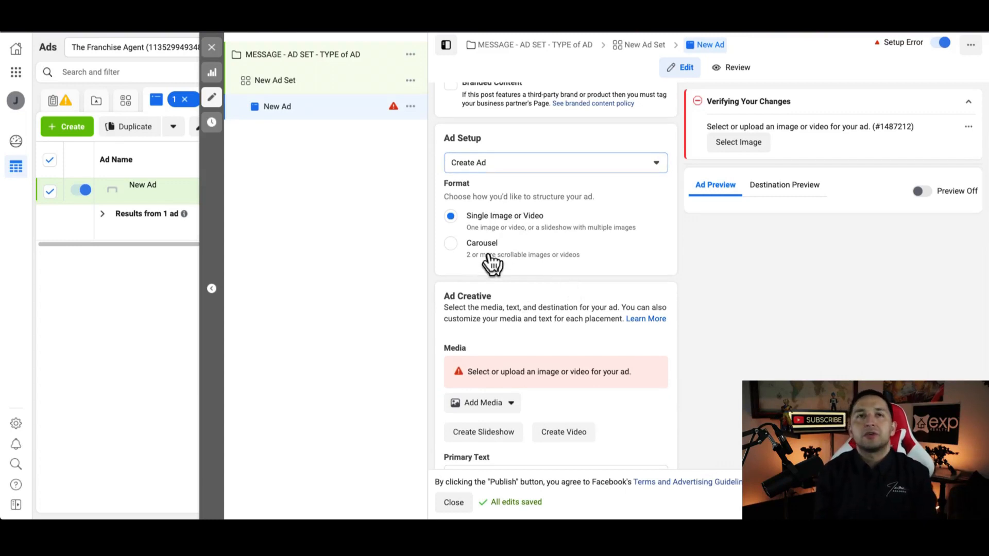
scroll(527, 355, down, 1)
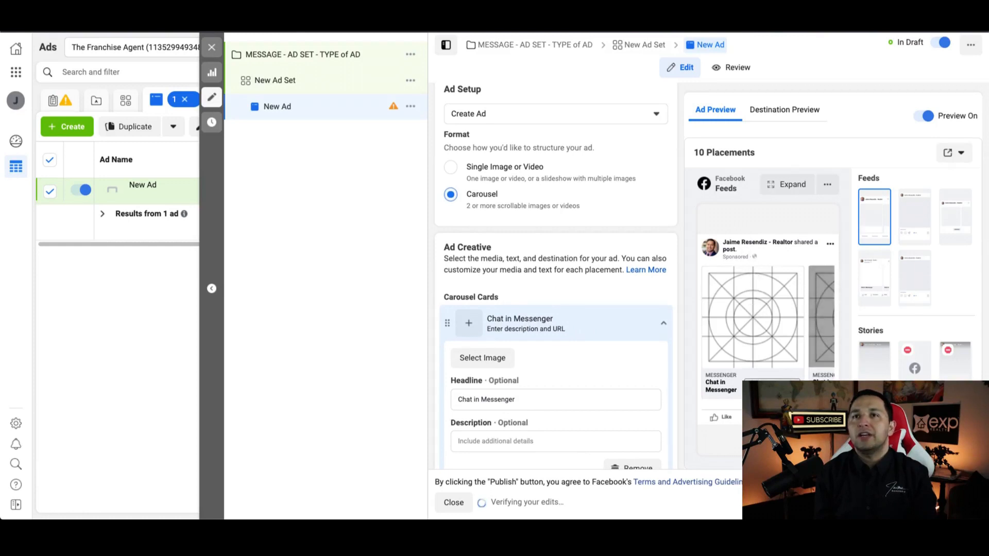
scroll(440, 370, down, 2)
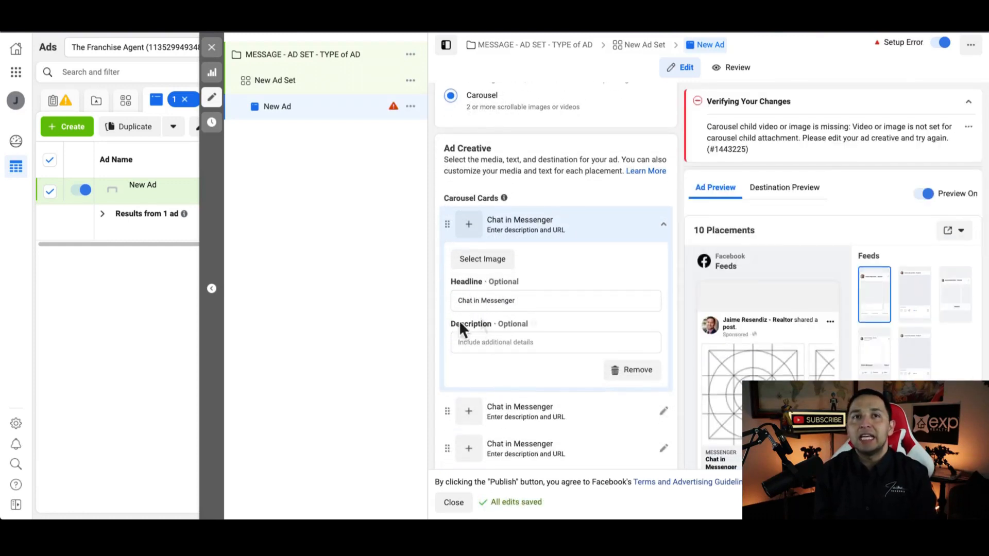
scroll(475, 399, down, 2)
scroll(476, 400, up, 6)
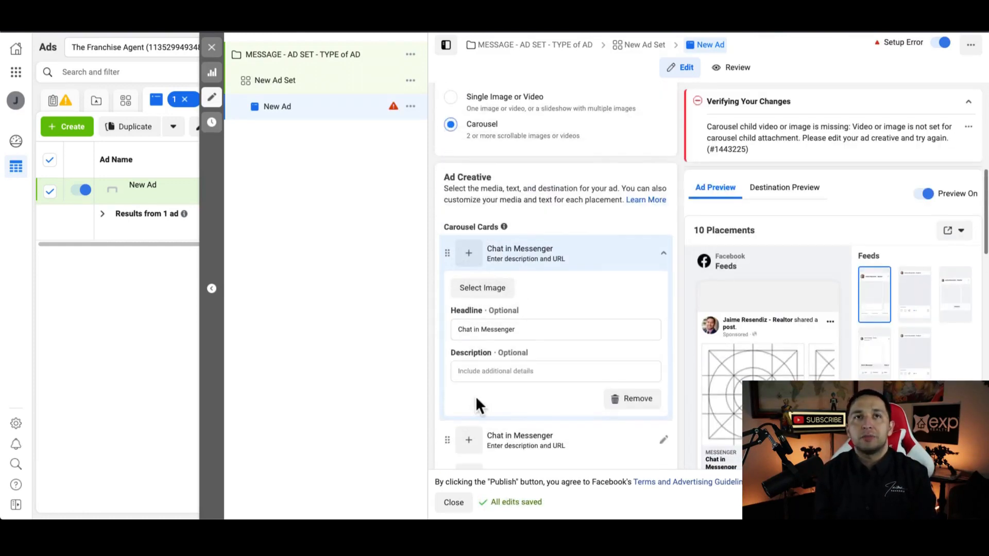
click(451, 252)
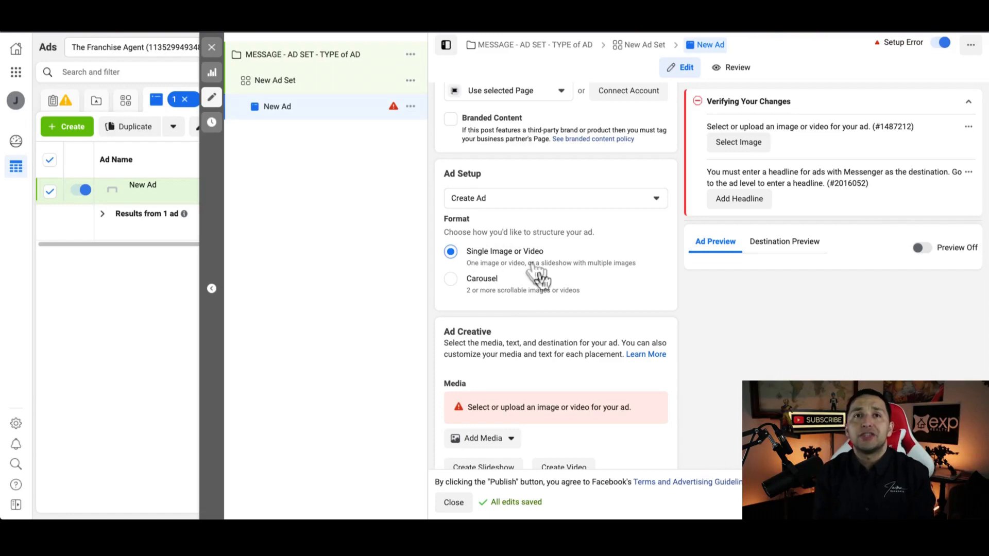
- Add the 1920 × 1280 brick house photo from the account images as the ad's media, leaving the placement crops unselected
scroll(541, 276, down, 2)
scroll(541, 273, down, 1)
click(487, 320)
click(481, 342)
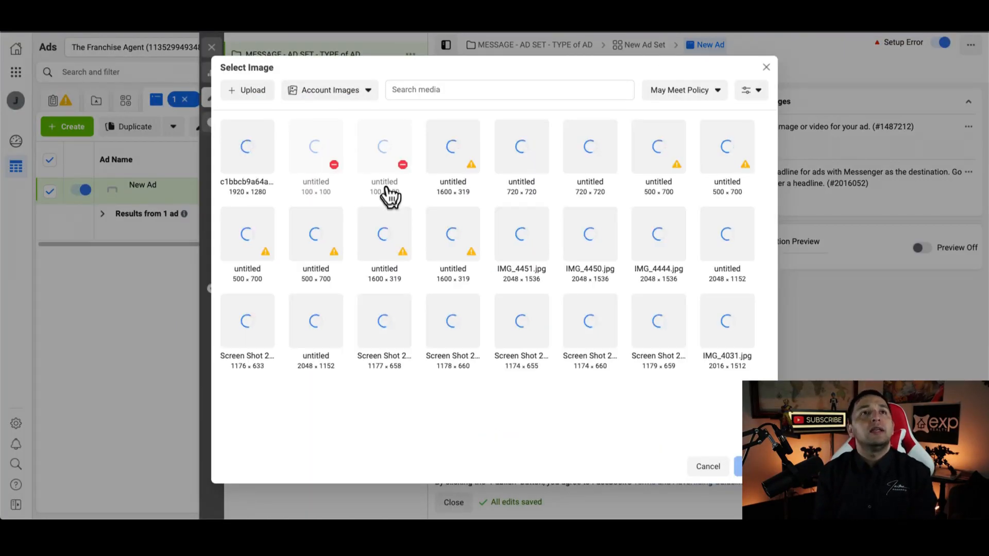
click(248, 149)
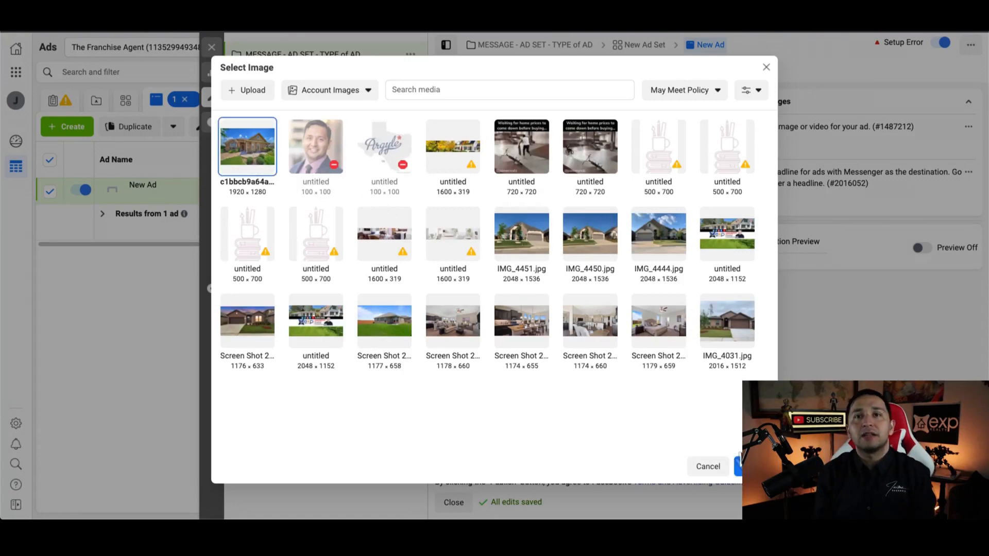
click(739, 467)
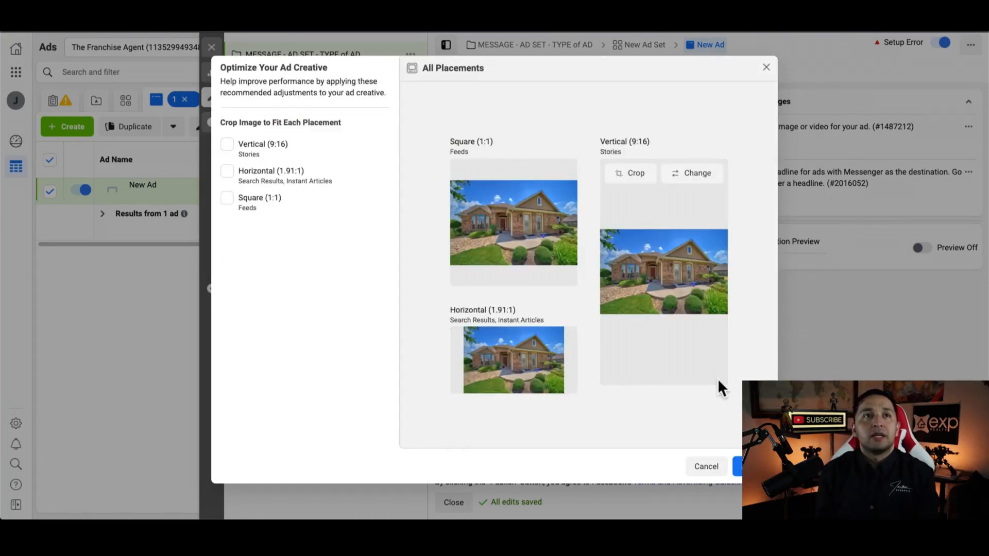
click(739, 467)
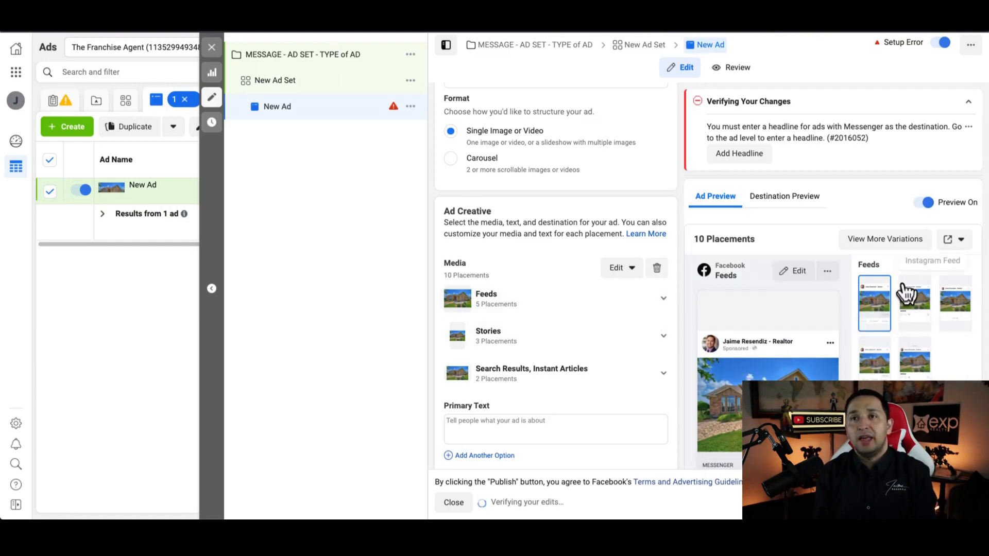
scroll(904, 287, down, 1)
scroll(903, 291, up, 1)
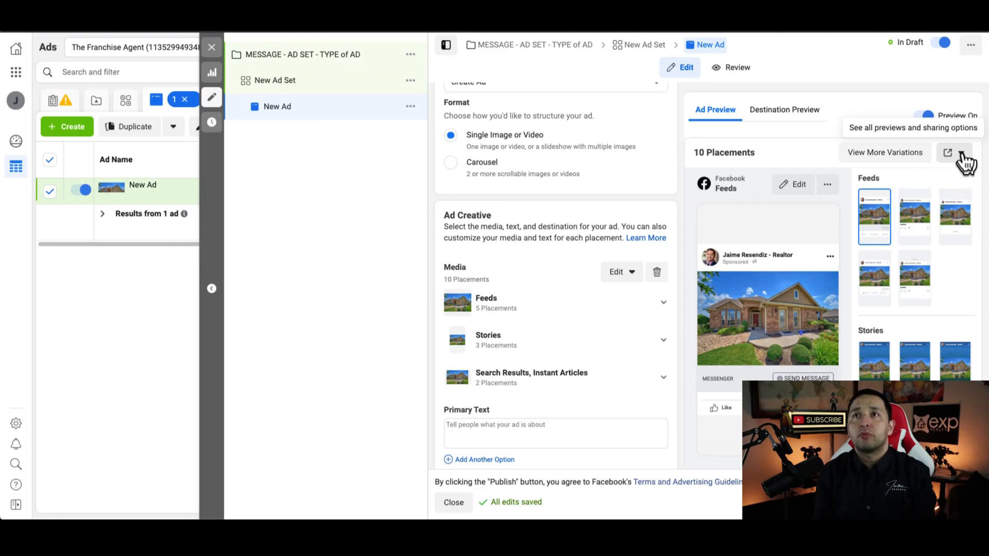
- Enter "JUST LISTED in Dallas!" as the first line of the ad's primary text
scroll(490, 366, down, 2)
click(489, 359)
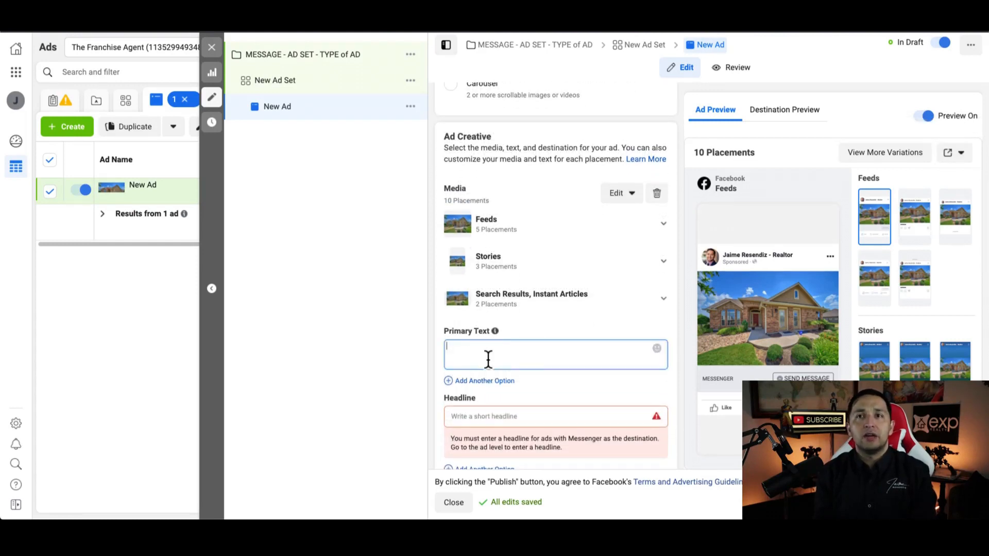
text(Just)
key(BackSpace)
key(BackSpace)
text(Just)
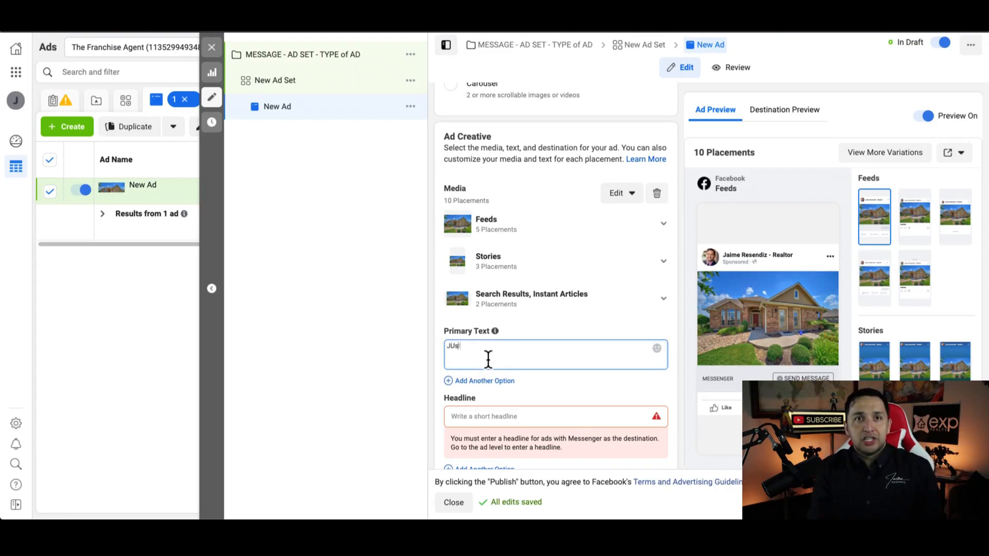
key(BackSpace)
key(BackSpace)
key(BackSpace)
text(UST)
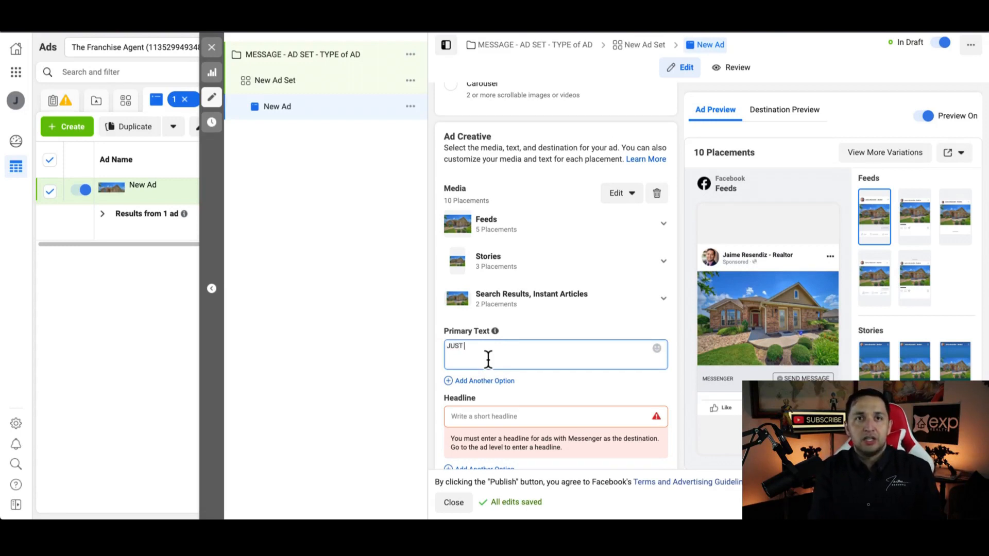
text( LiSI)
key(BackSpace)
key(BackSpace)
key(BackSpace)
text(ISTED)
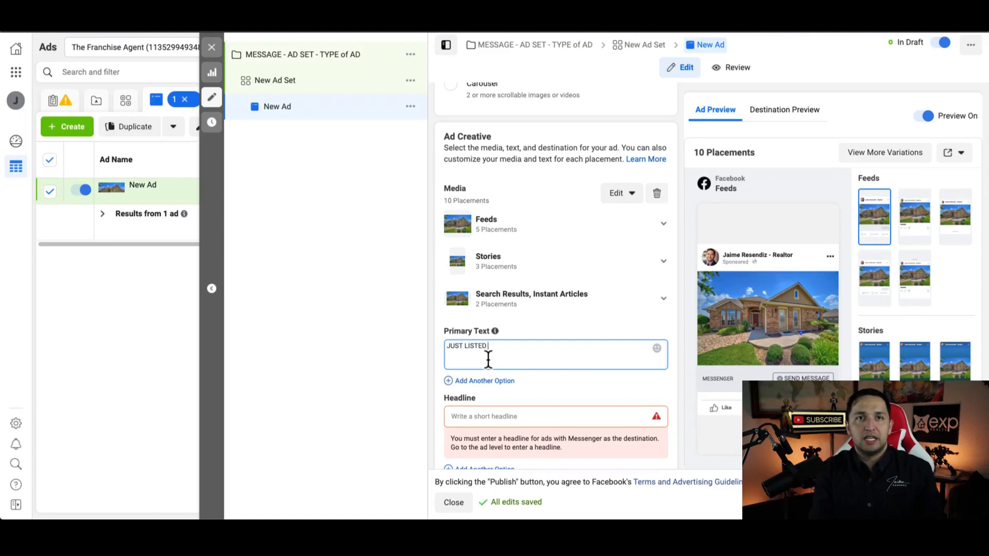
text( in Dallas!)
key(Return)
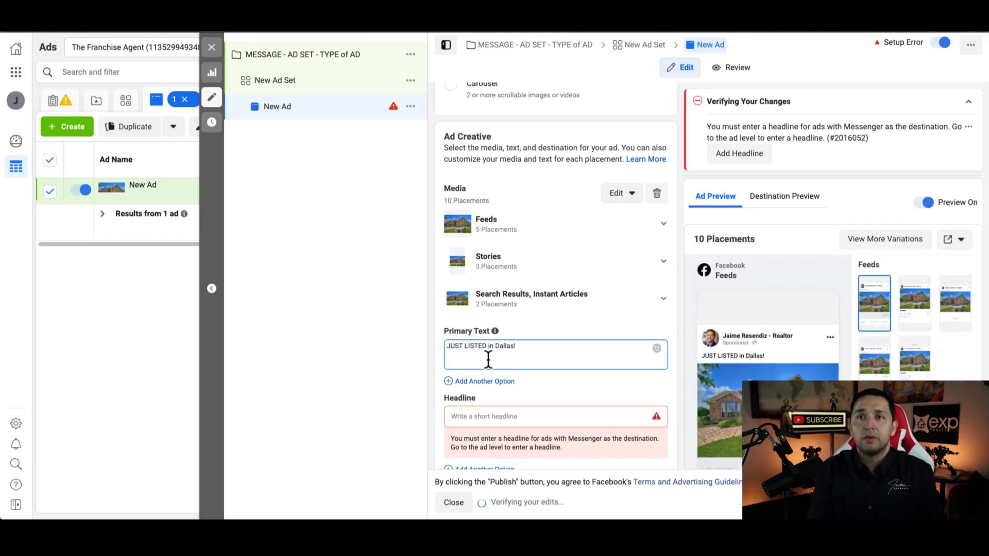
- Add the line "Brand new roof with stainless steel appliances!" to the primary text, followed by a blank line
text(Barn)
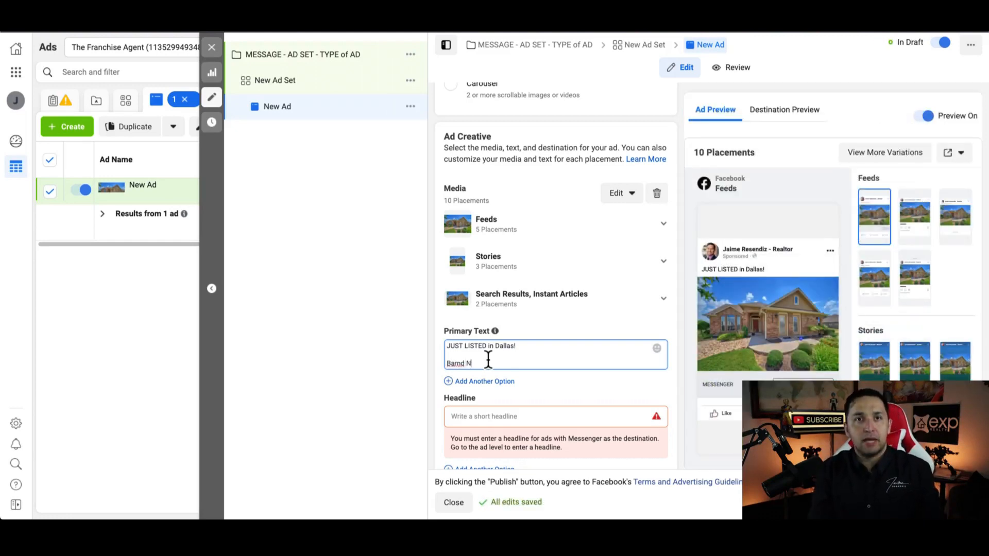
text(d new )
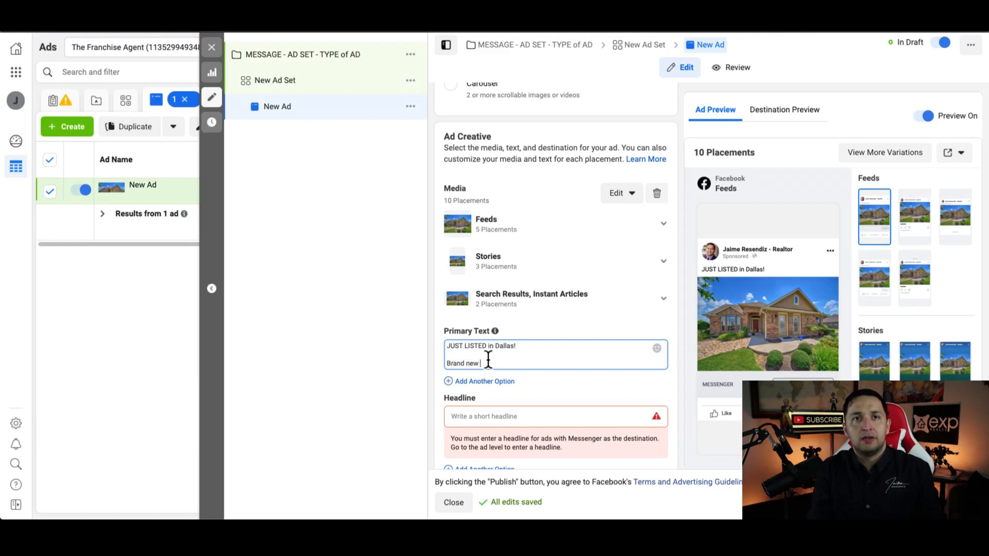
text(roof with stainless steall)
key(BackSpace)
key(BackSpace)
key(BackSpace)
text(el appliances)
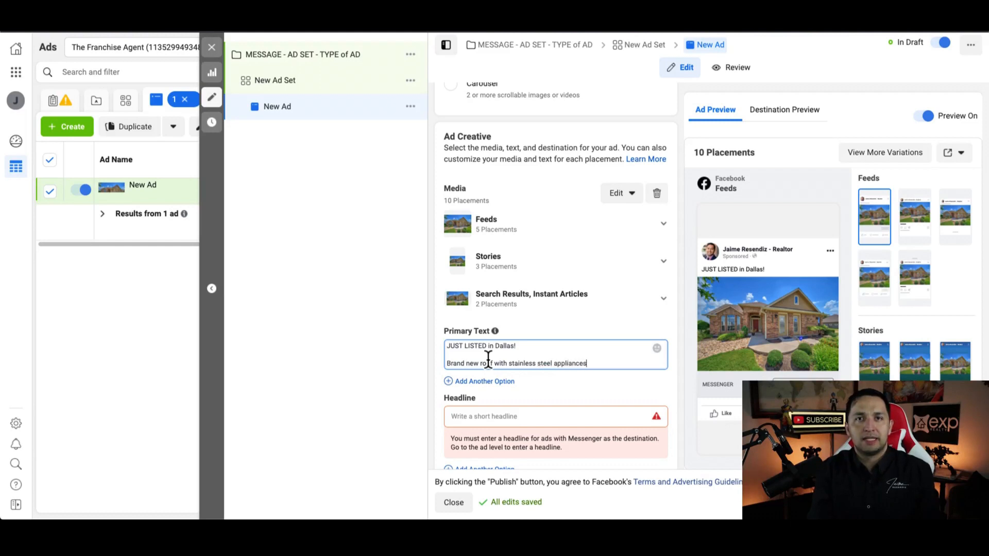
text(!)
key(Return)
key(Return)
- Add the closing line "Click [Learn More] for photos, price, location and virtual tour!" to the primary text
text(Llick [Learn More)
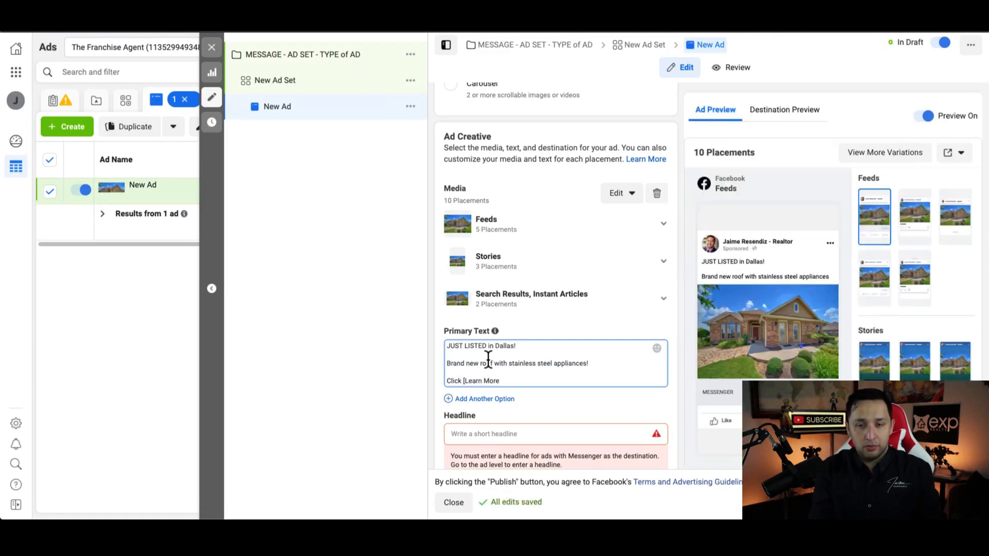
text(] for ph)
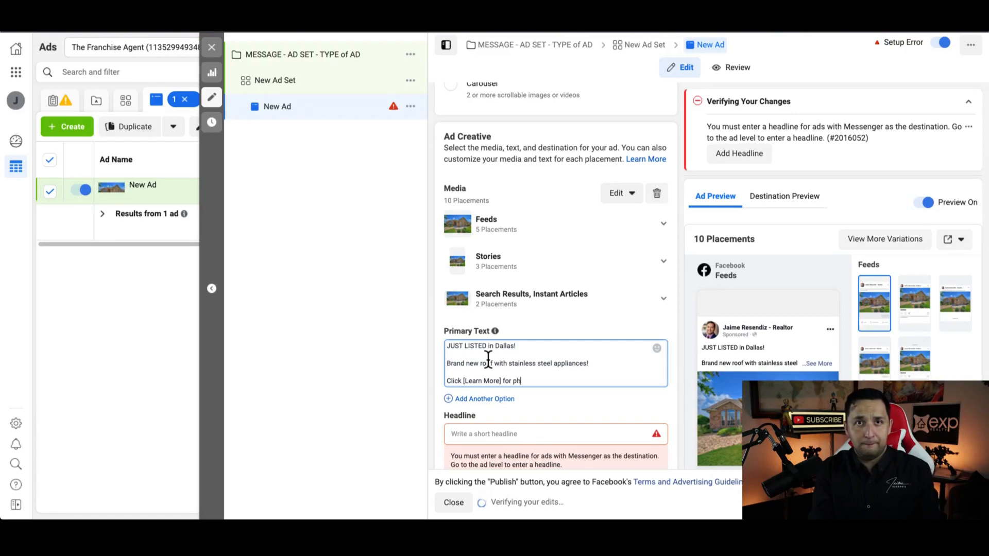
text(otos, price, location and virtual tour)
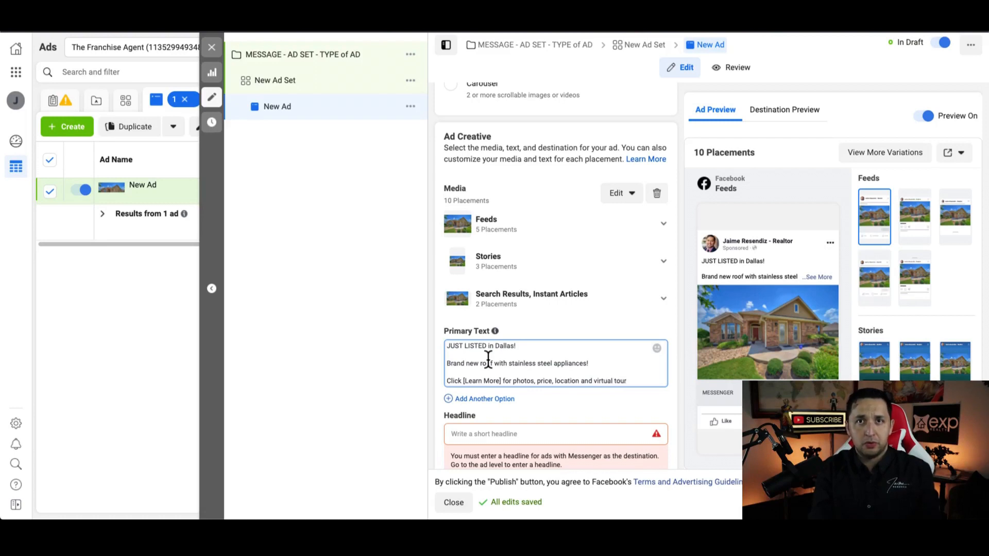
text(!)
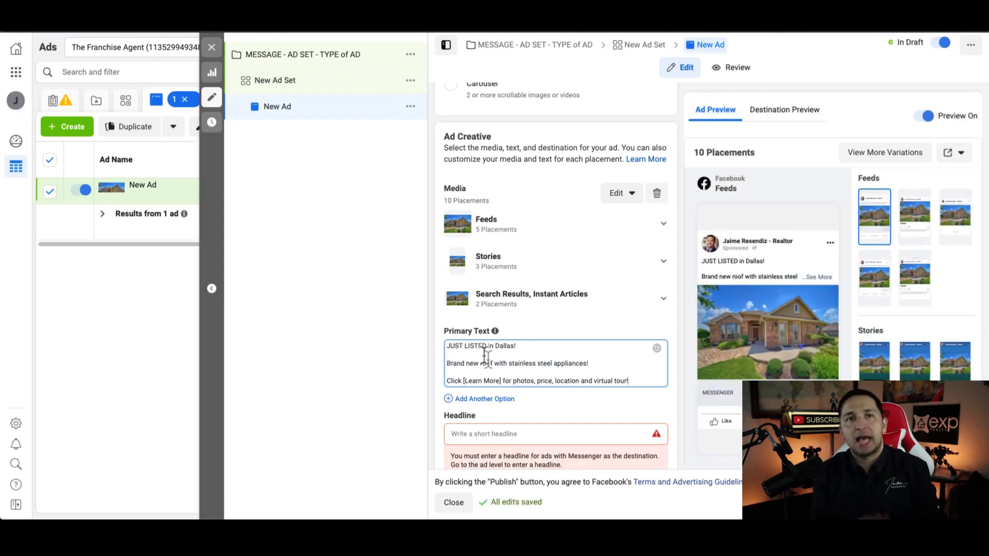
- Insert the word "home" before "in Dallas!" in the first line of the primary text
click(489, 346)
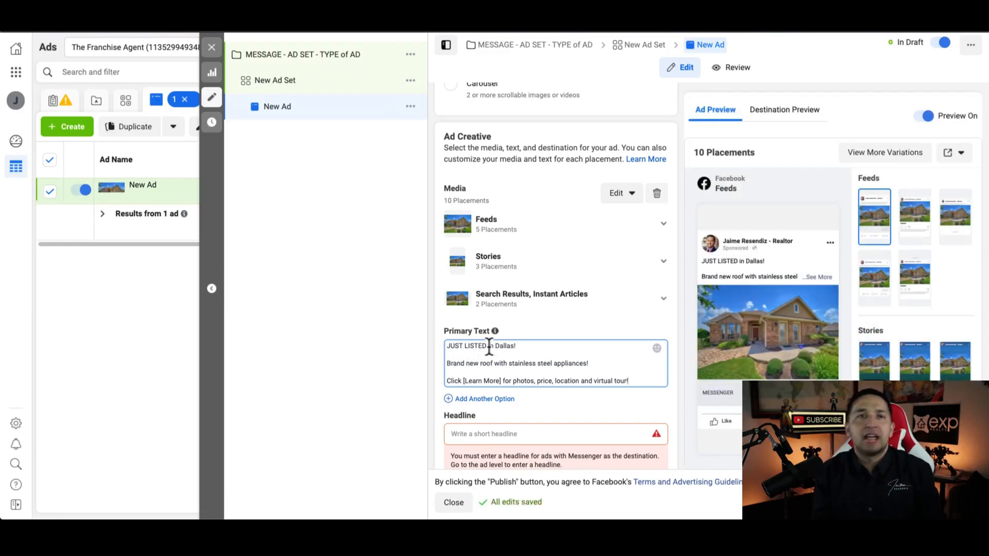
text(Home)
key(BackSpace)
key(BackSpace)
key(BackSpace)
key(BackSpace)
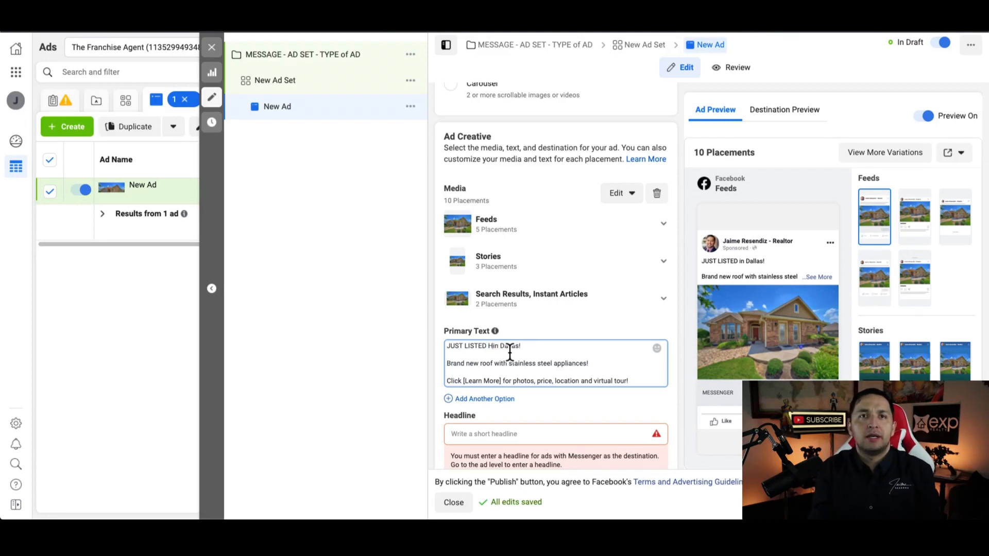
key(BackSpace)
text(home)
click(463, 365)
triple_click(463, 365)
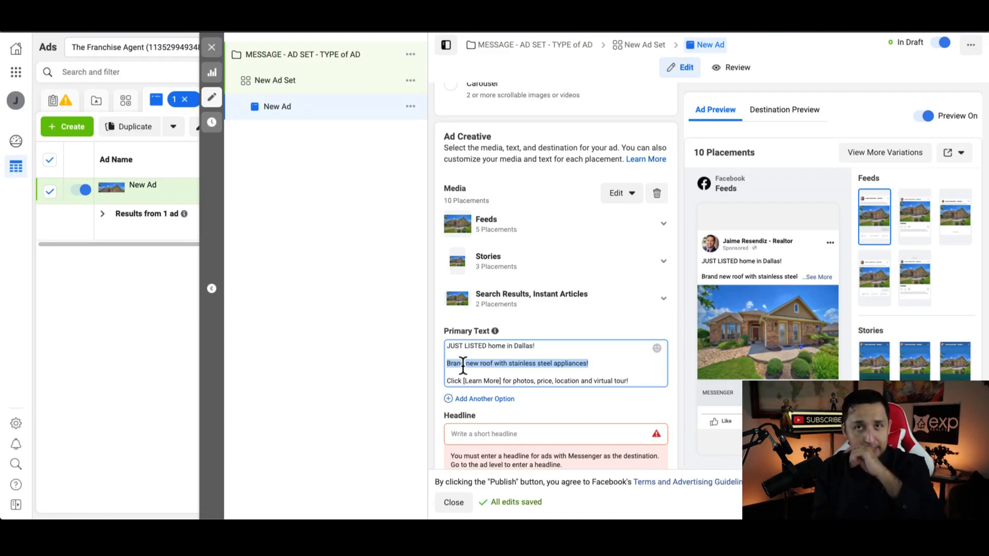
scroll(463, 365, down, 1)
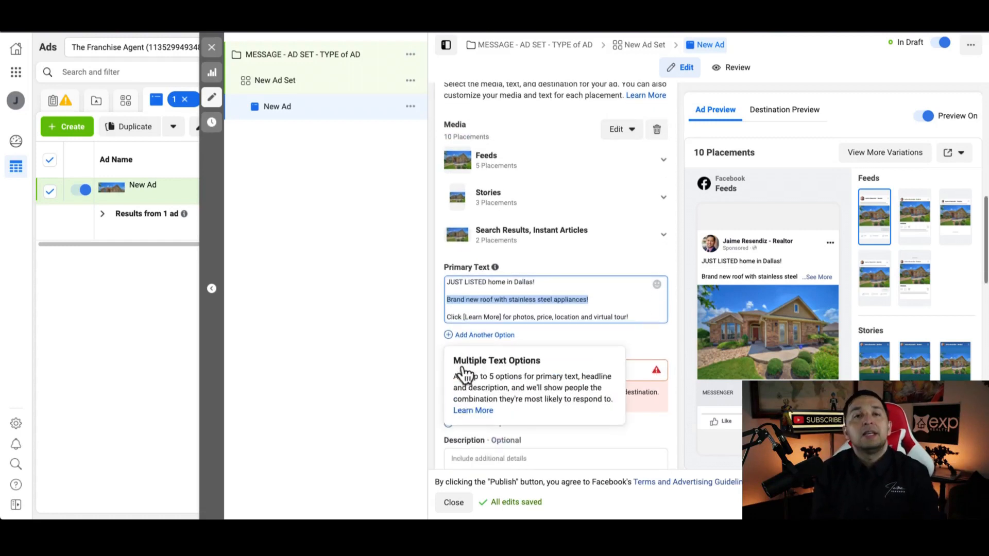
click(587, 302)
triple_click(588, 301)
- Enter "Just Listed" as the ad's headline
scroll(588, 301, down, 1)
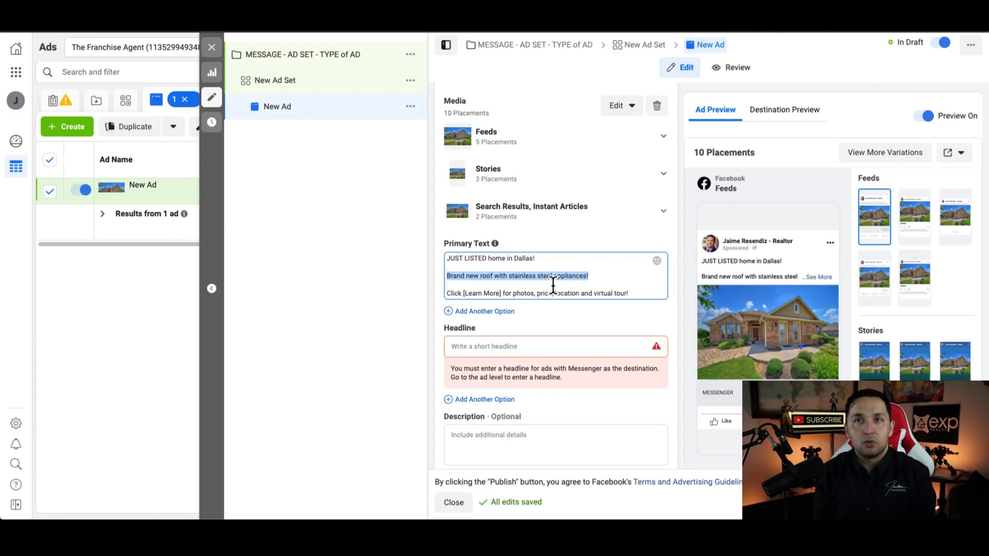
scroll(553, 285, down, 2)
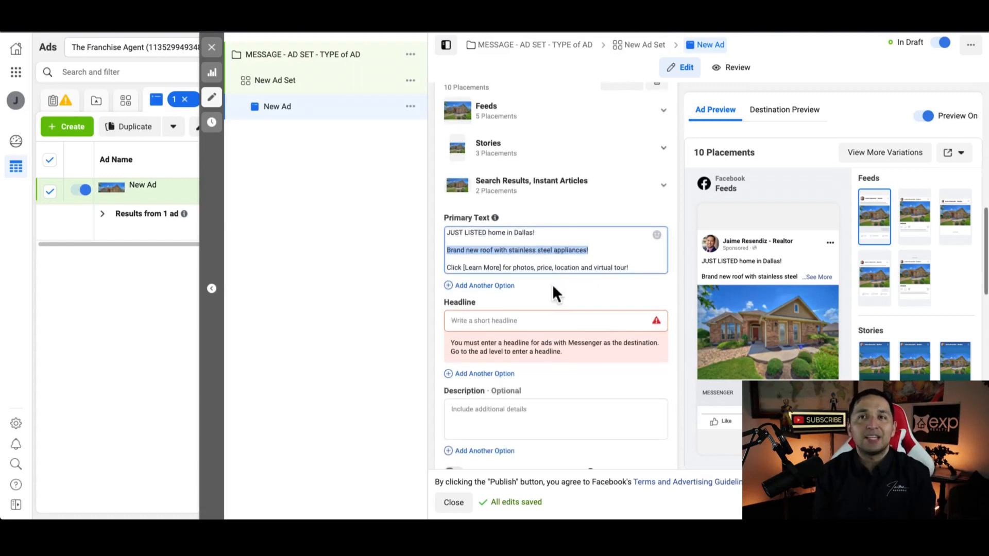
right_click(553, 286)
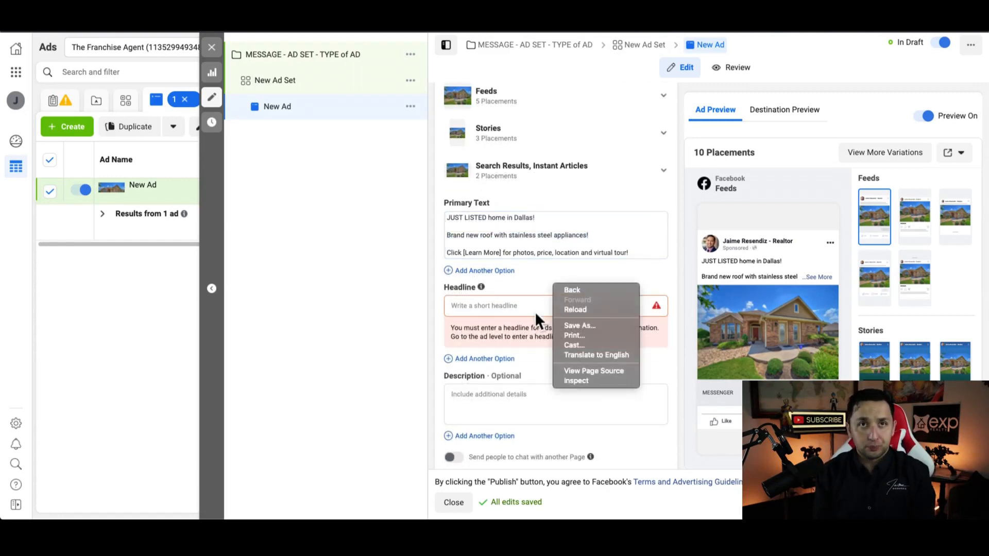
click(474, 307)
text(Just Listed)
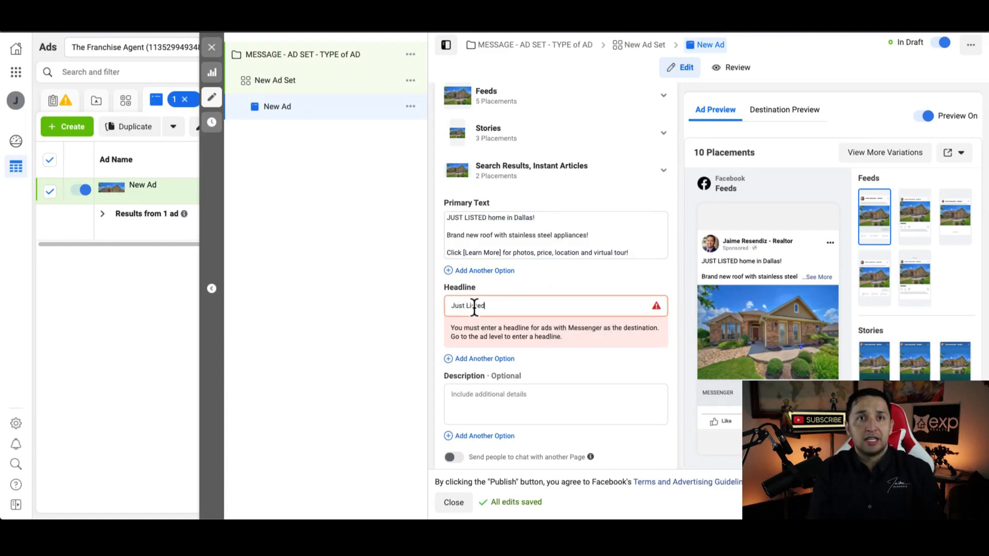
- Enter "Don't Miss Out!" as the ad's optional description
click(639, 402)
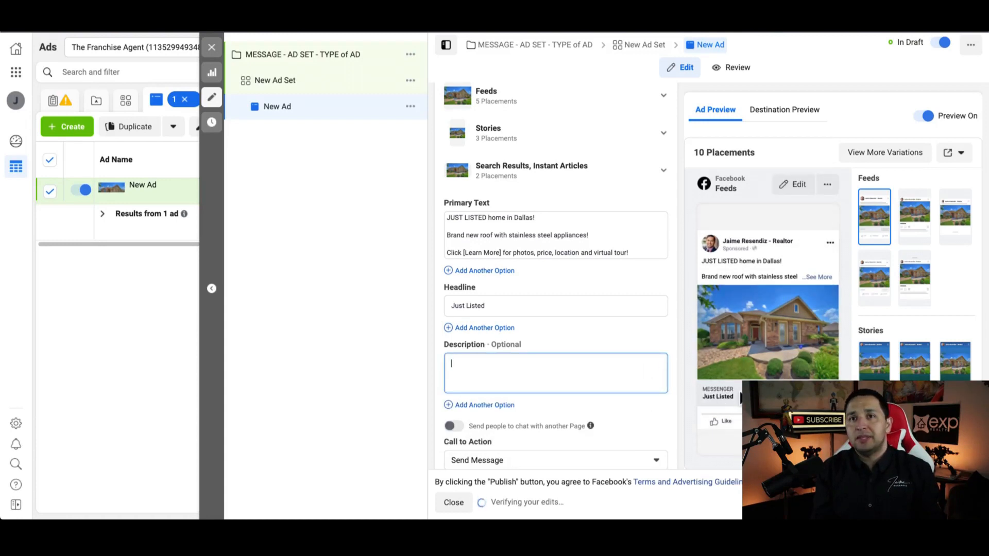
text(Don't Miss Out)
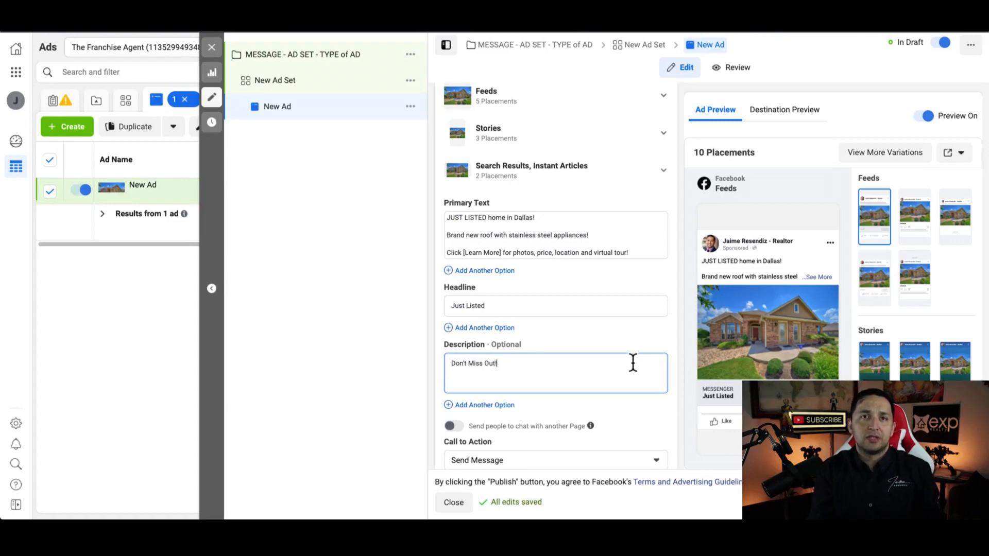
text(!)
- Try the option that sends people to chat with another Page
scroll(633, 362, down, 3)
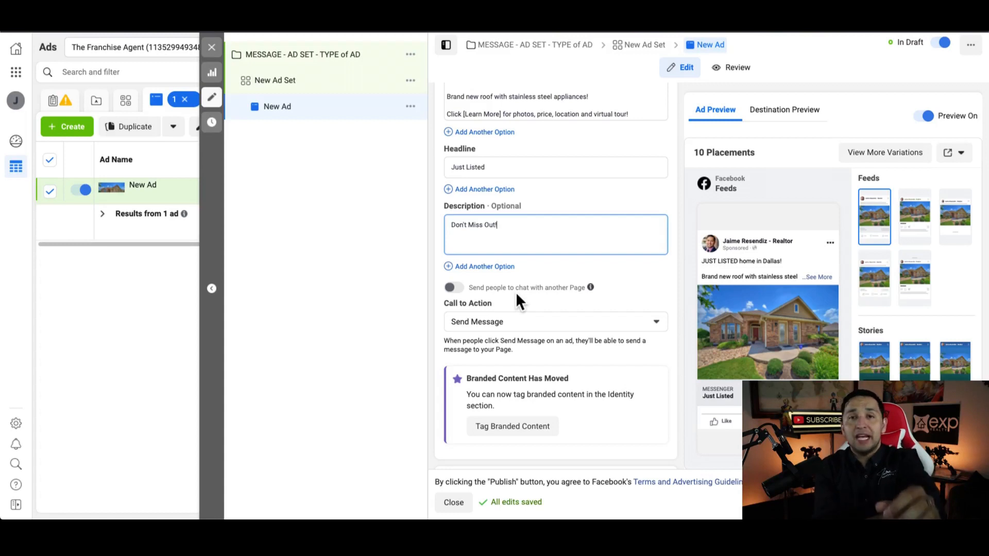
click(454, 287)
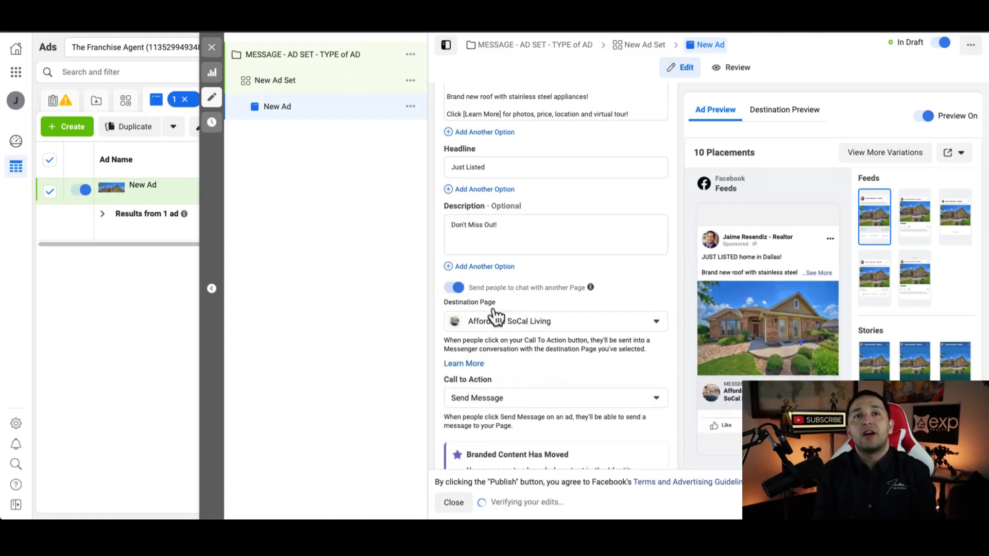
click(454, 288)
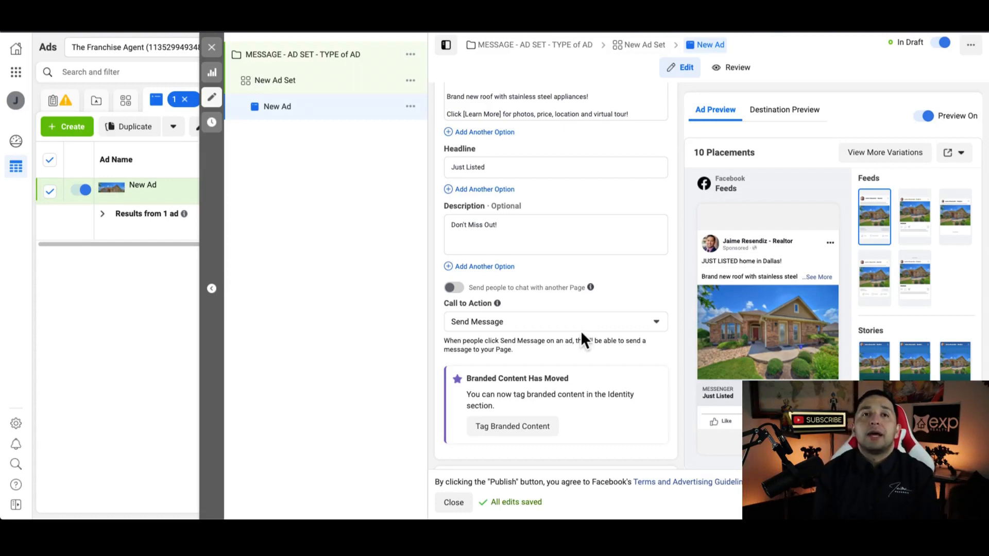
- Set the ad's call to action to Learn More
scroll(580, 331, down, 1)
scroll(577, 310, down, 1)
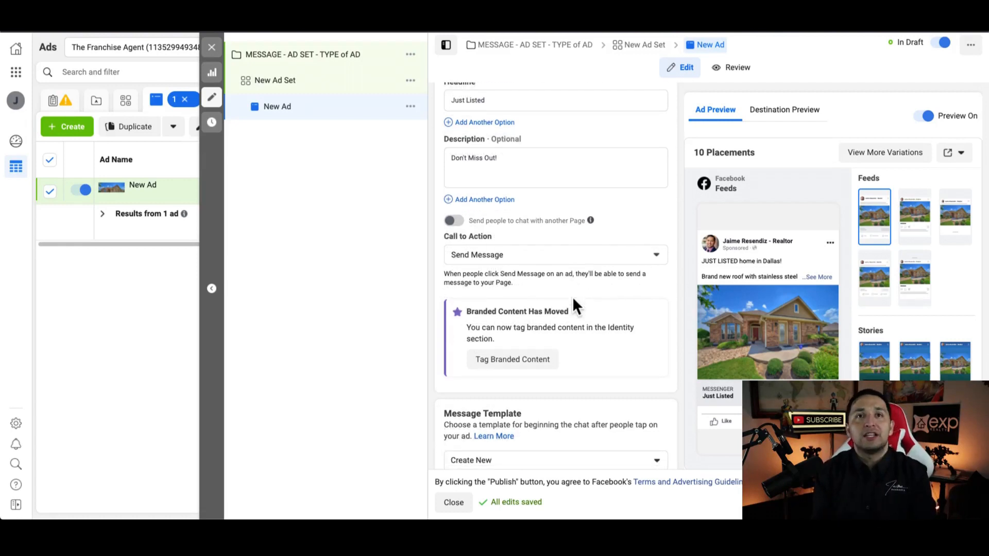
click(485, 255)
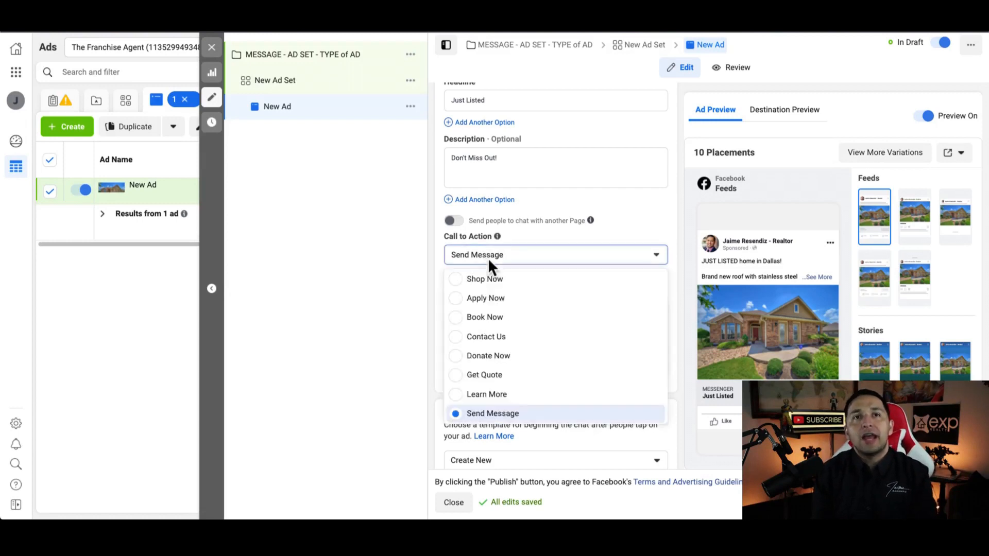
click(456, 395)
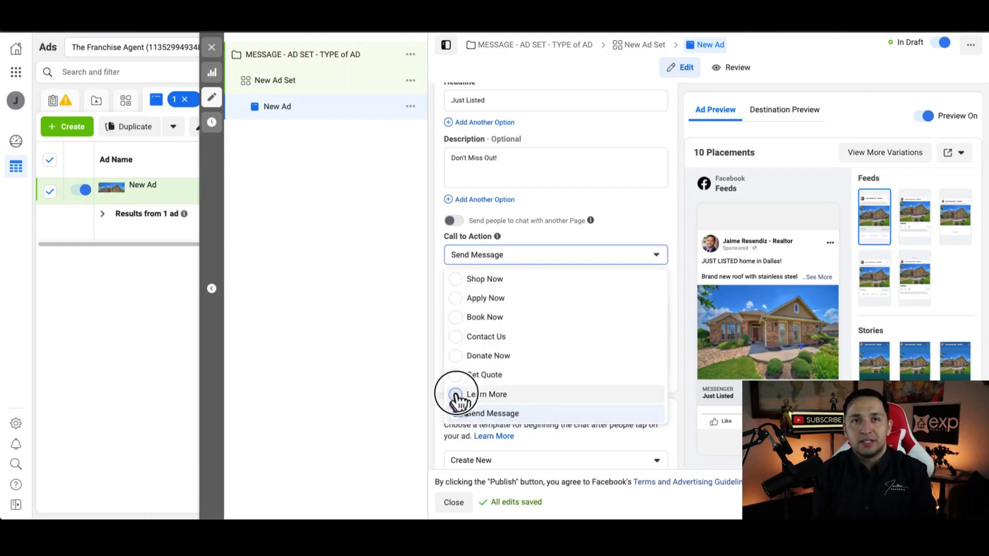
click(493, 259)
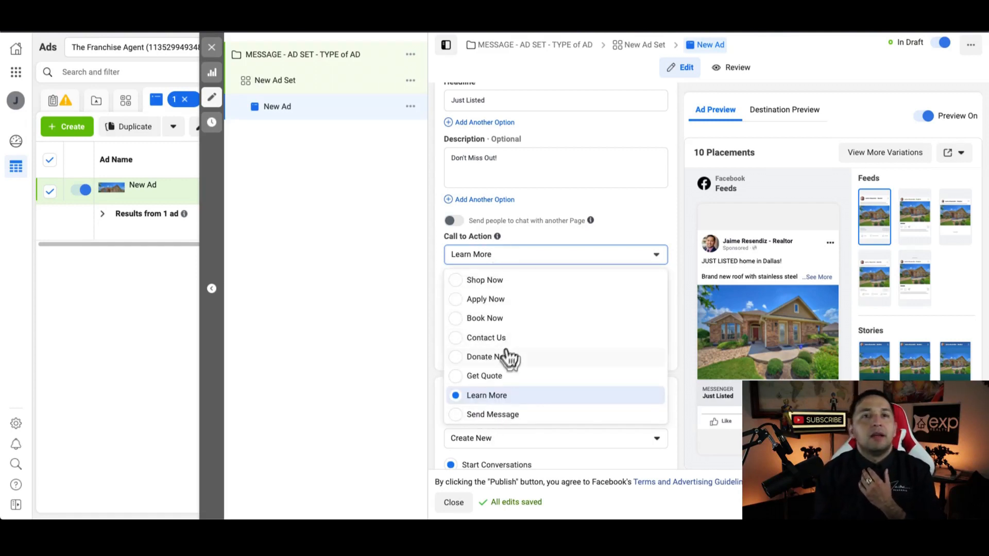
click(659, 224)
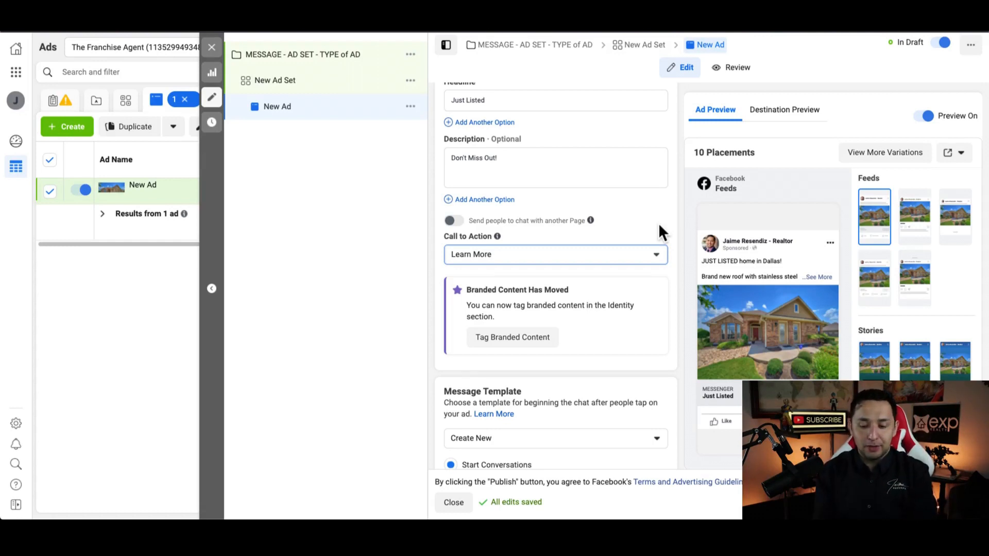
- Keep Create New for the message template and open the template editor for Start Conversations
scroll(638, 338, down, 1)
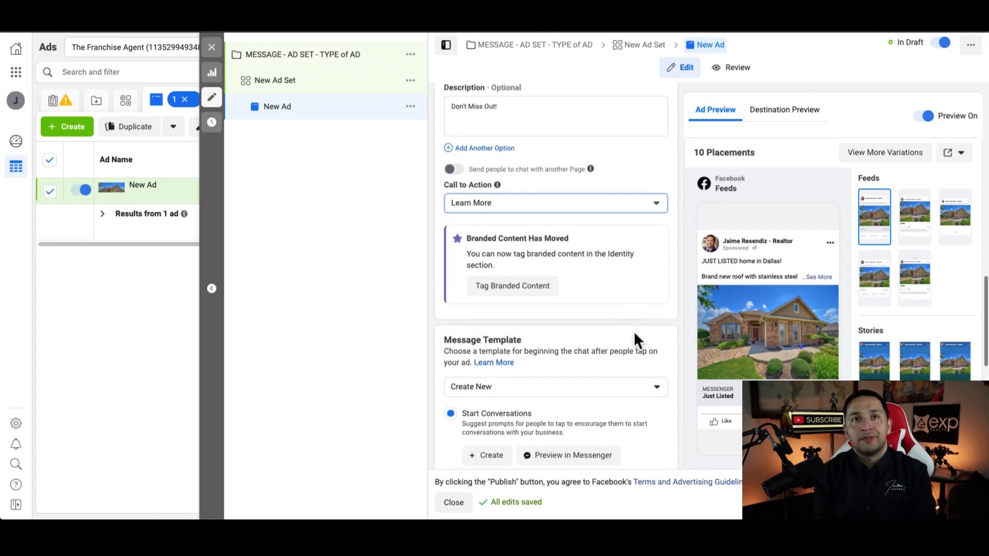
scroll(606, 260, down, 1)
scroll(606, 263, down, 2)
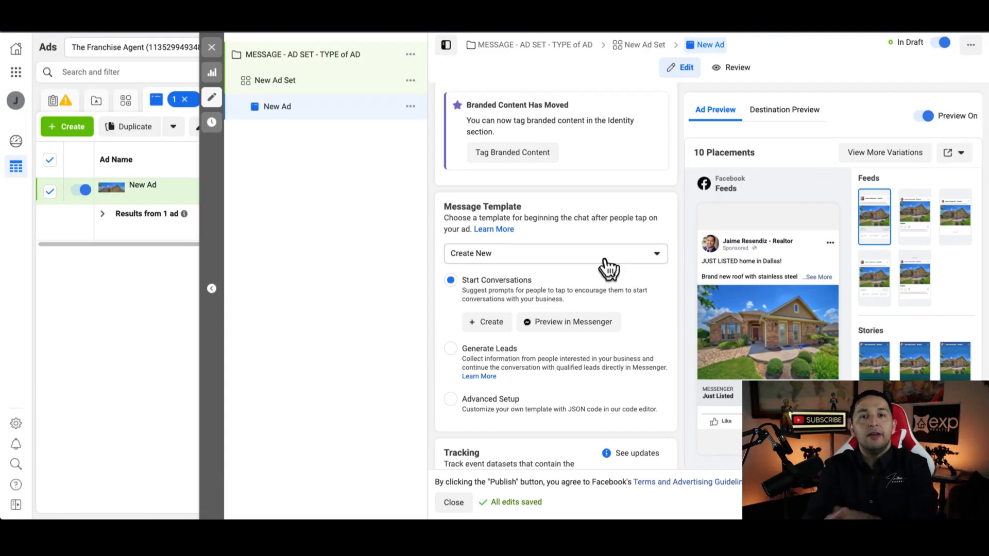
scroll(606, 248, up, 2)
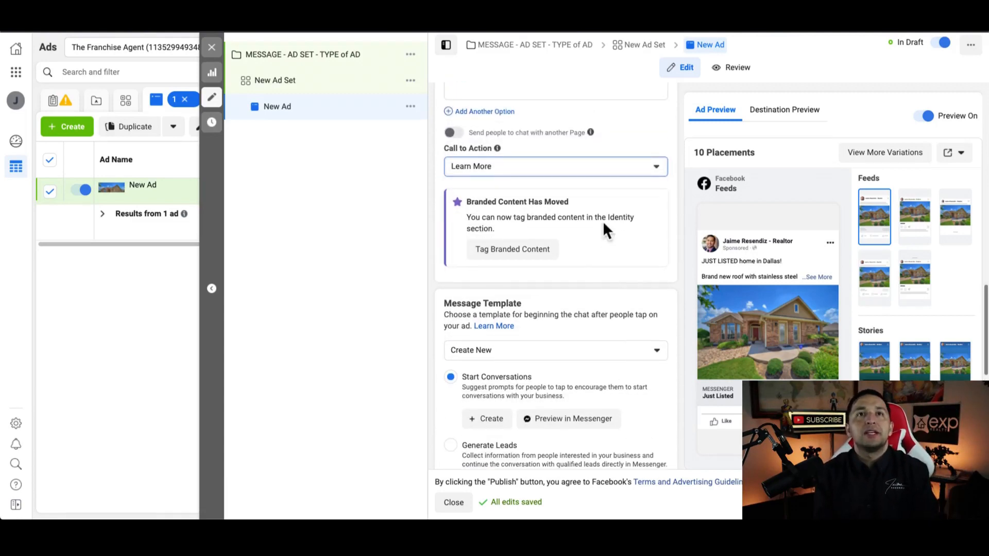
scroll(567, 310, down, 5)
scroll(567, 309, up, 1)
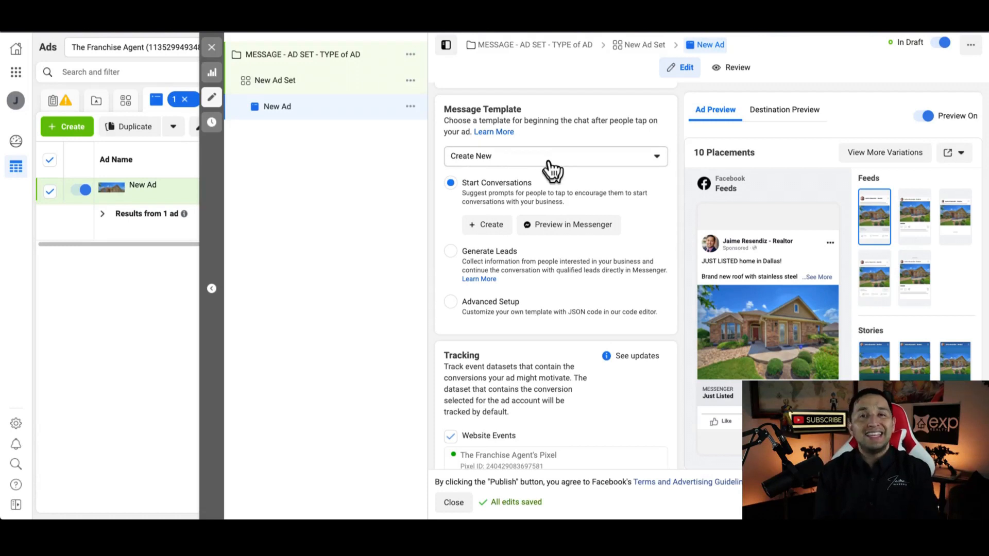
click(530, 159)
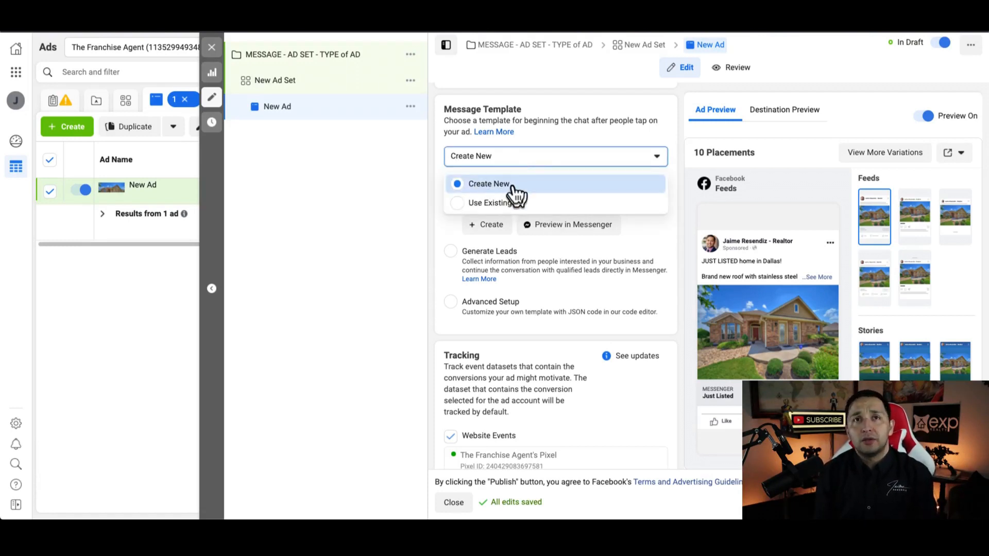
click(489, 182)
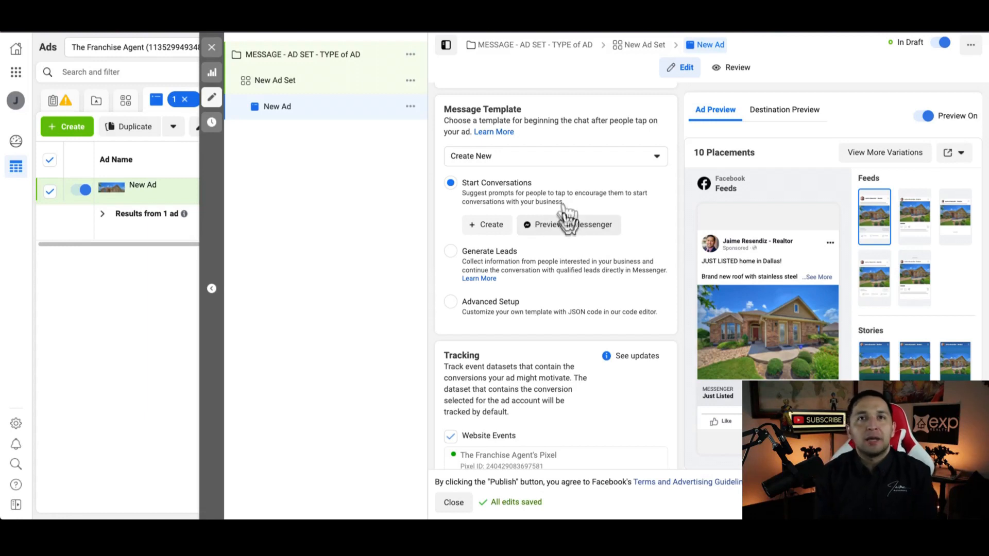
click(486, 224)
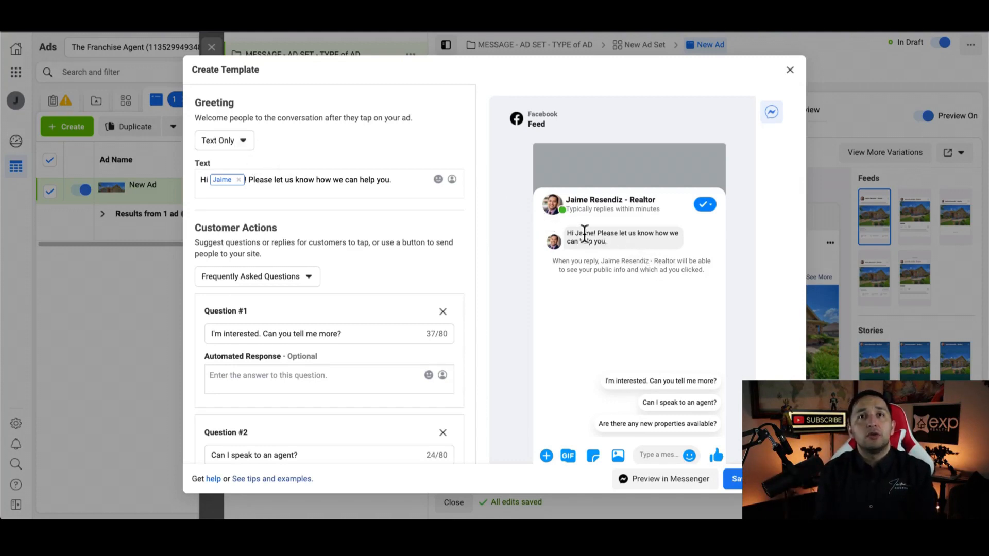
- Try the Text & Image greeting format, and set the template's greeting to Text & Video instead
click(241, 142)
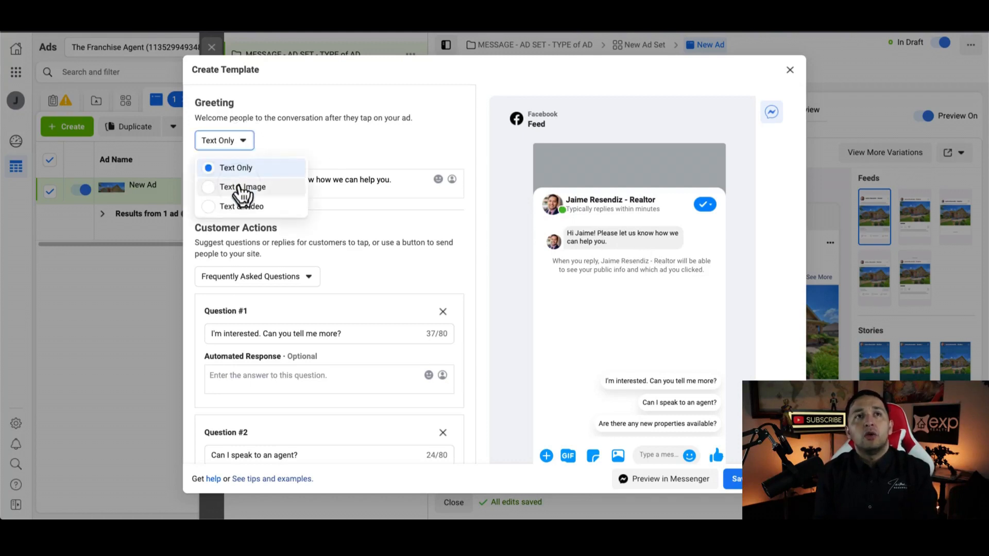
click(241, 189)
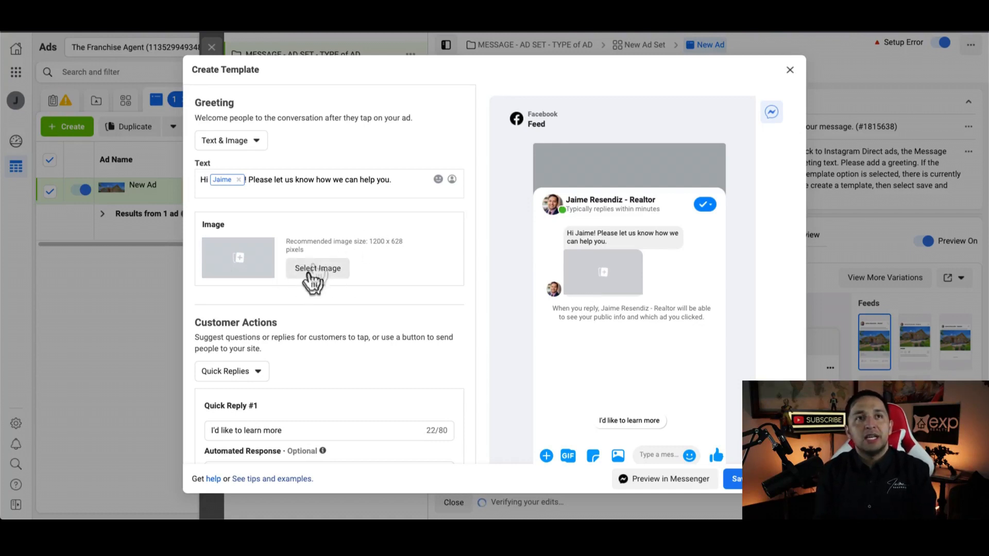
click(252, 142)
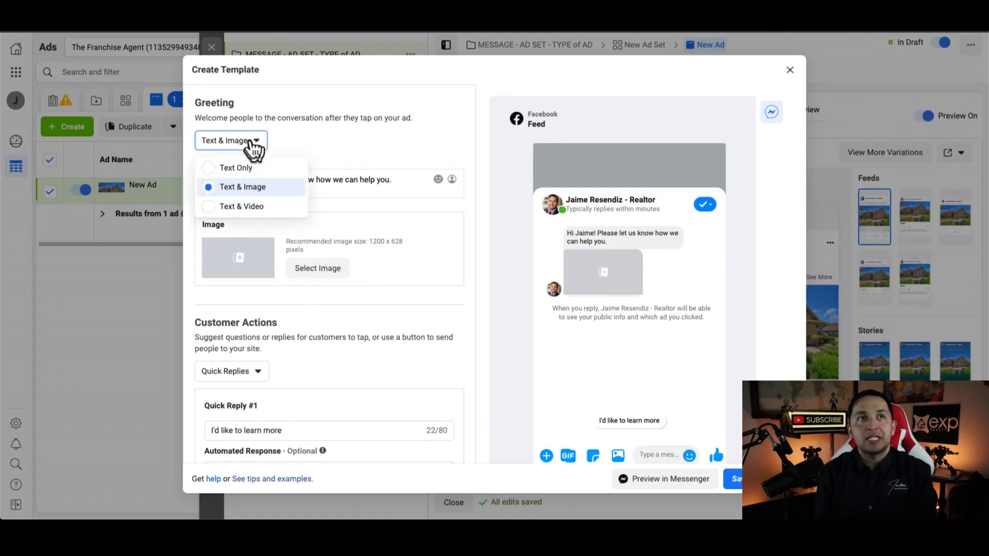
click(242, 206)
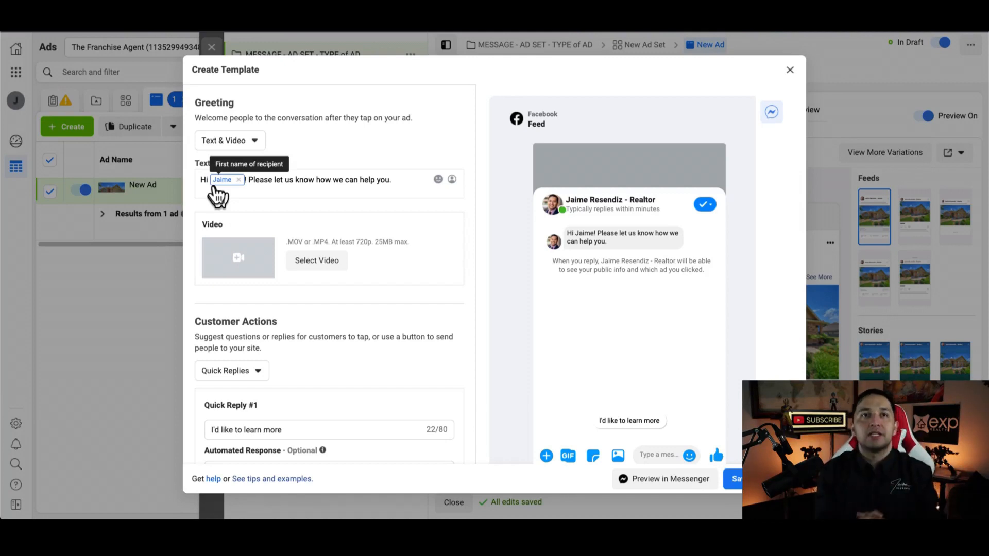
- Review the template's customer action choices with the Text & Video greeting selected
scroll(318, 344, down, 1)
scroll(236, 316, down, 1)
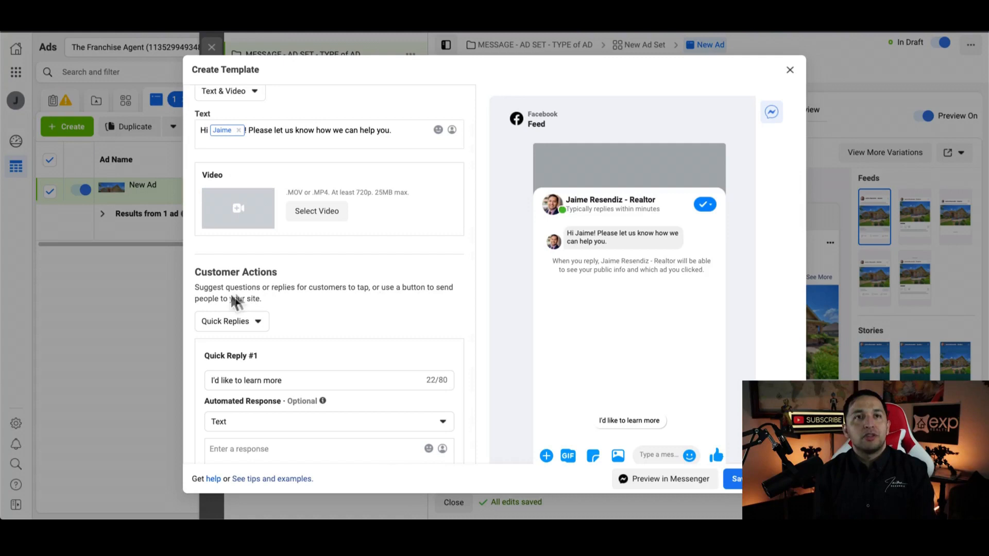
scroll(301, 326, down, 3)
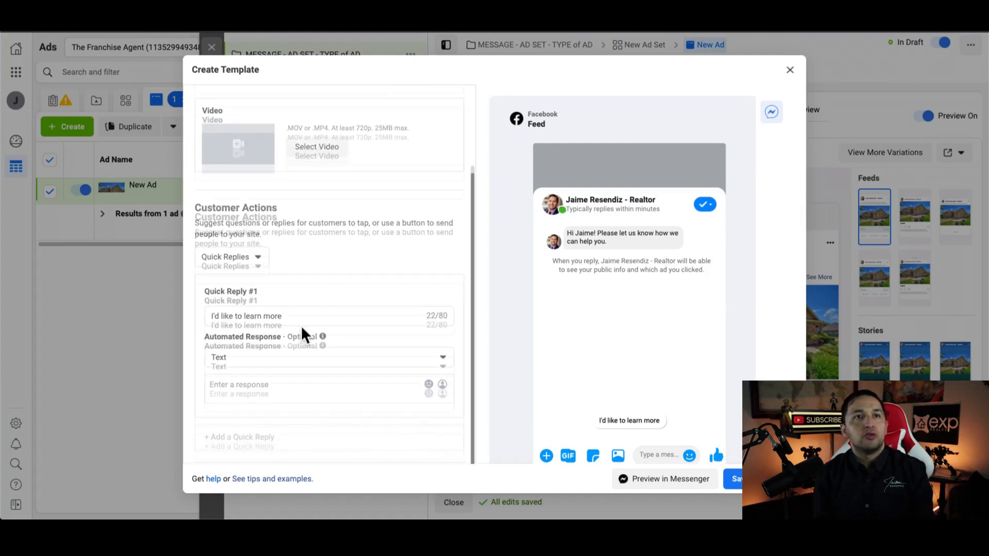
click(245, 248)
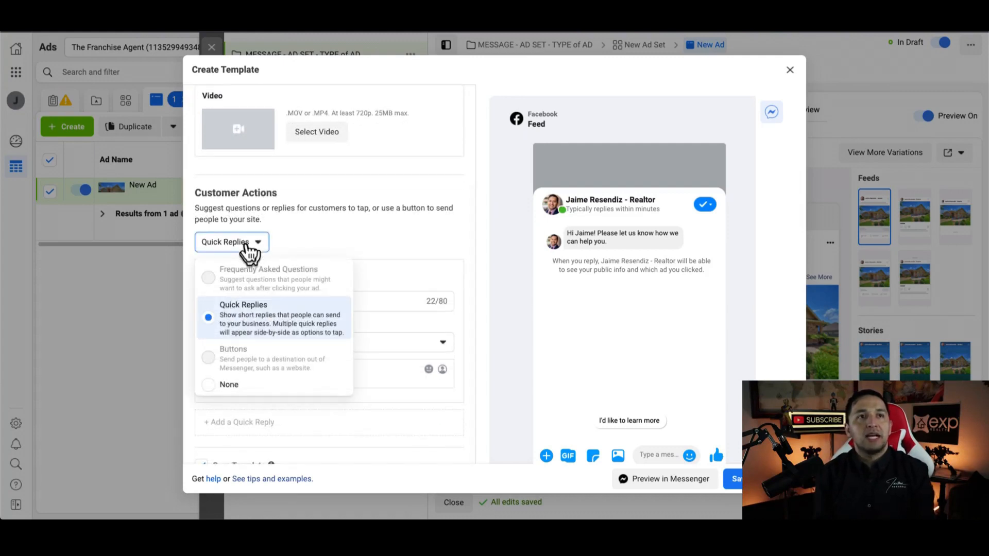
click(364, 230)
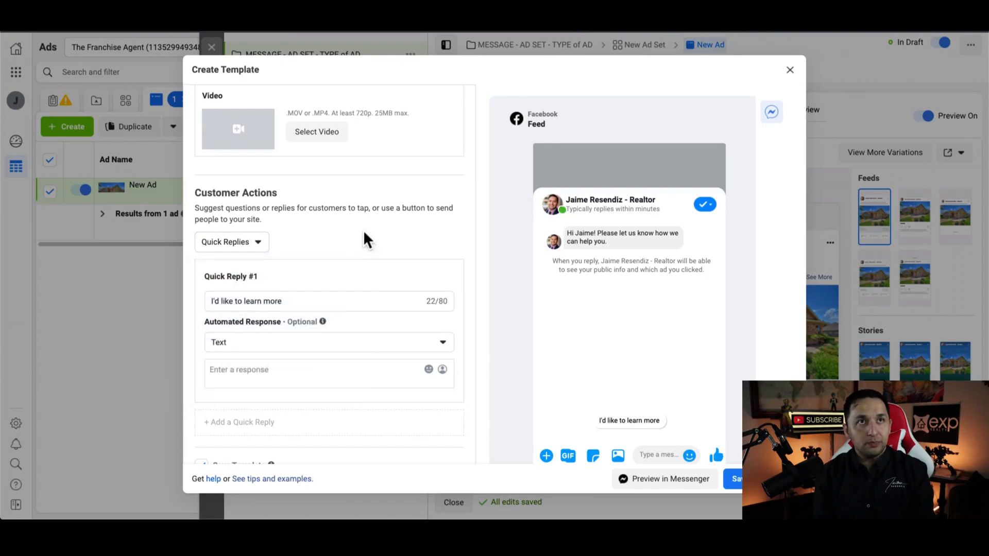
scroll(363, 230, up, 3)
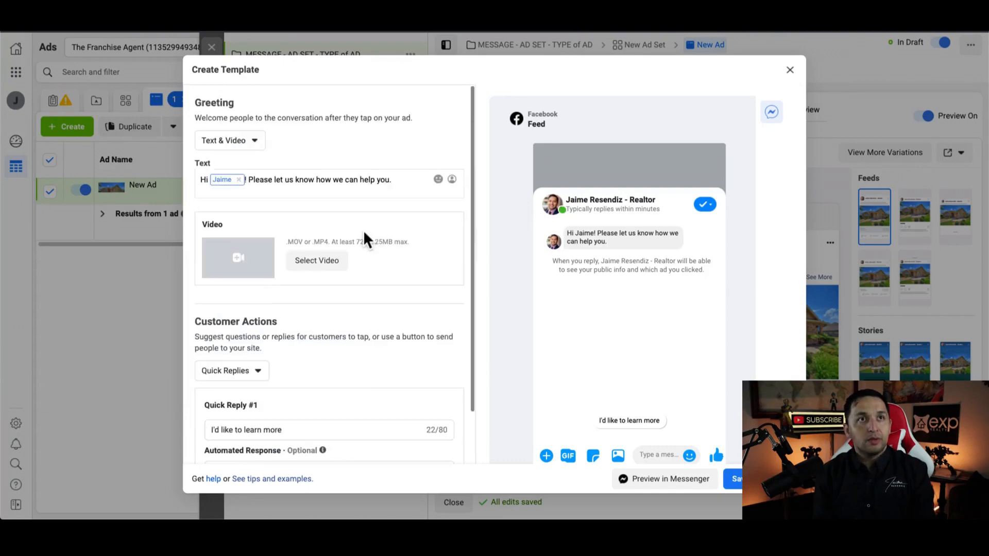
click(243, 371)
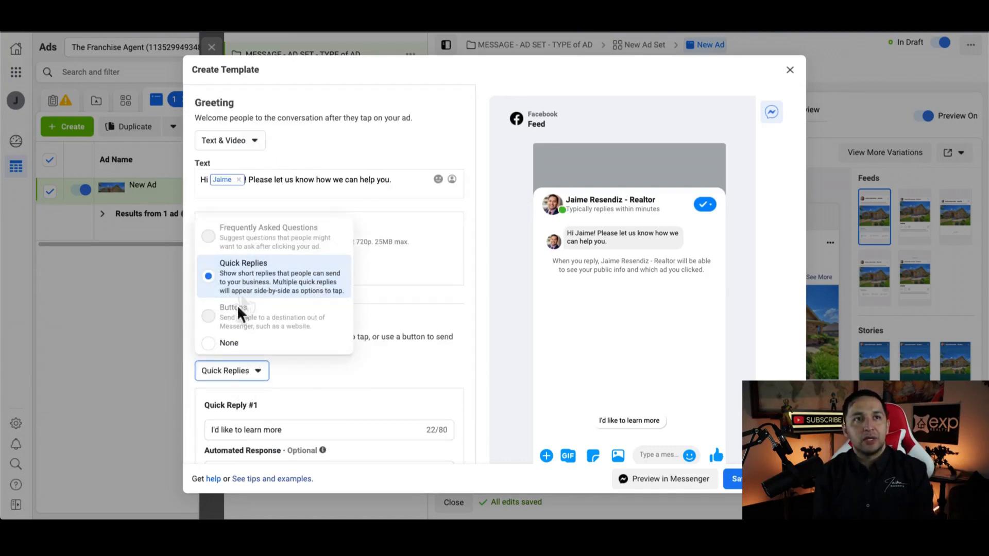
click(424, 352)
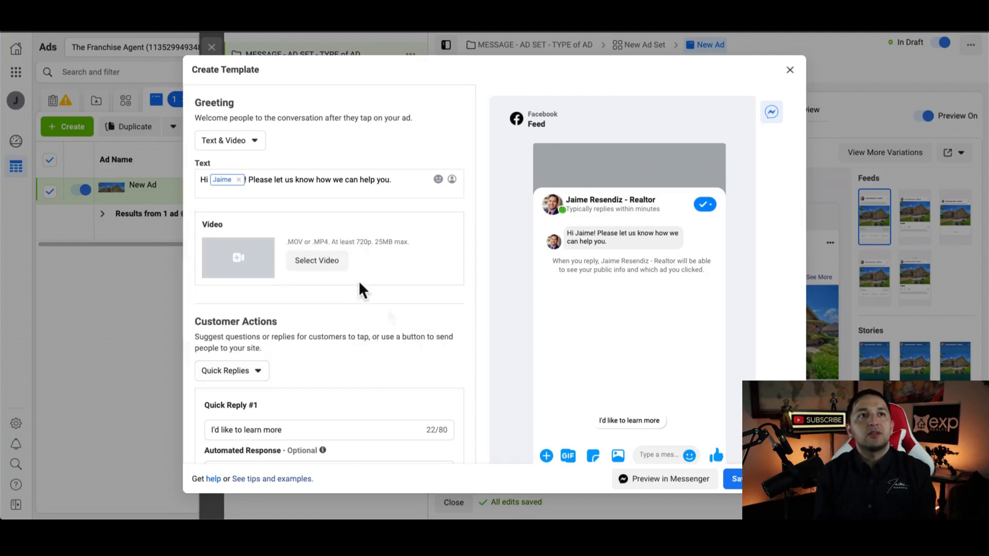
- Set the template's greeting to Text Only and its customer actions to Frequently Asked Questions
click(237, 147)
click(232, 166)
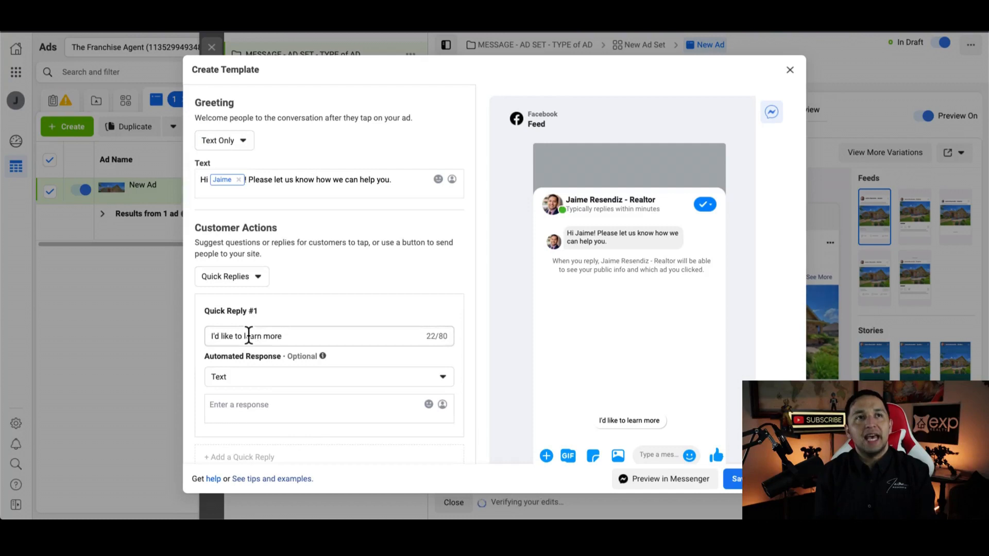
click(253, 281)
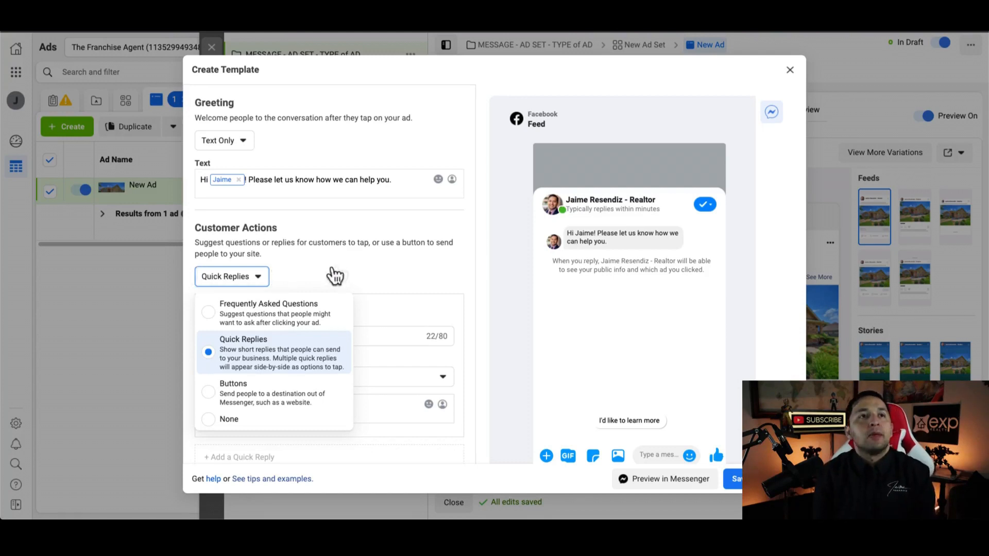
click(265, 320)
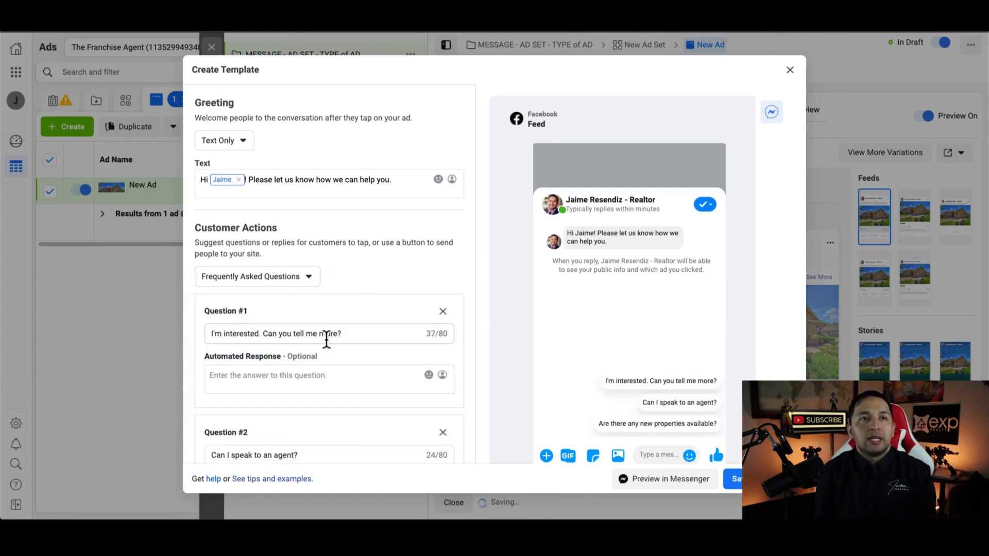
- Examine the suggested frequently asked questions and their optional automated response fields
scroll(316, 298, down, 3)
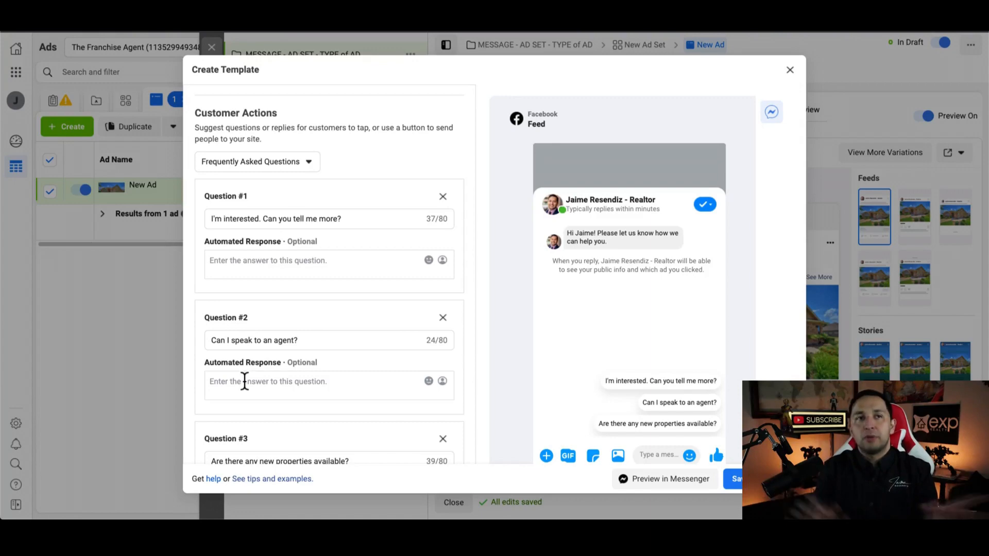
click(295, 397)
scroll(293, 382, down, 3)
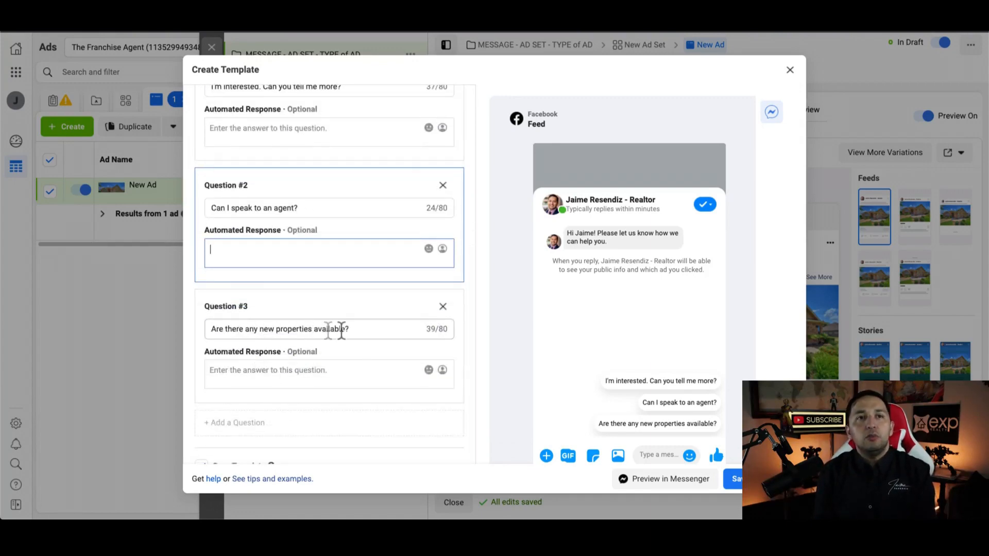
click(266, 373)
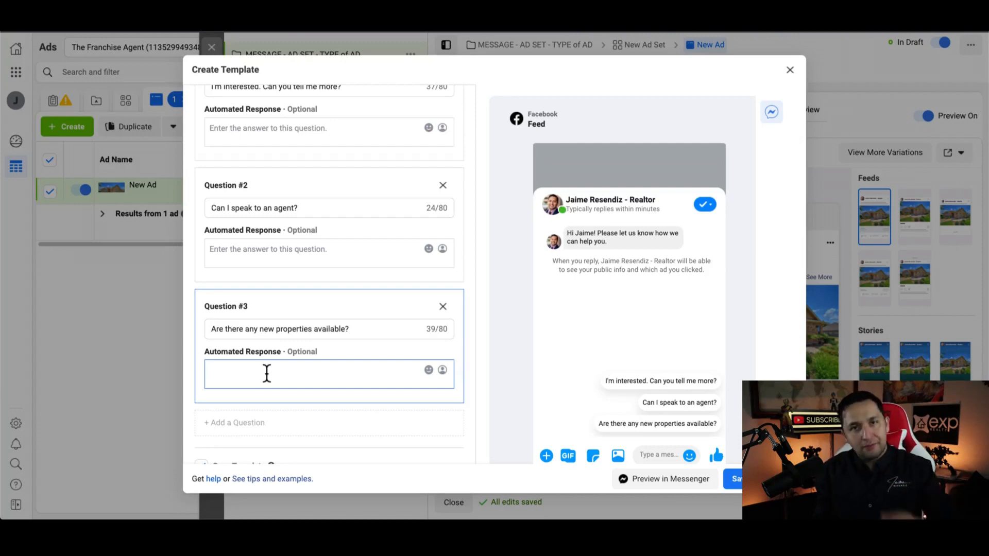
scroll(267, 373, up, 5)
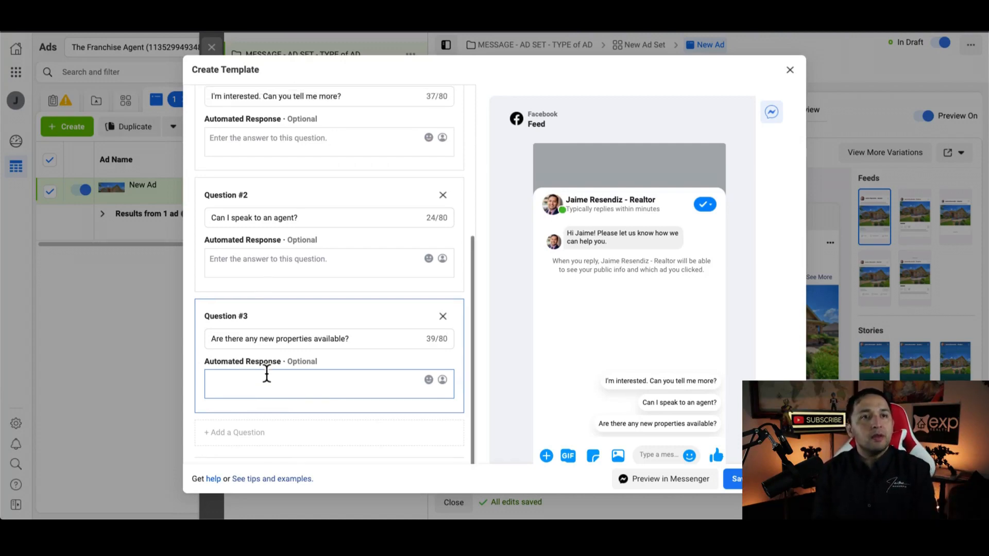
- Switch the customer actions to Quick Replies and check the automated response choices for Quick Reply #1
click(261, 277)
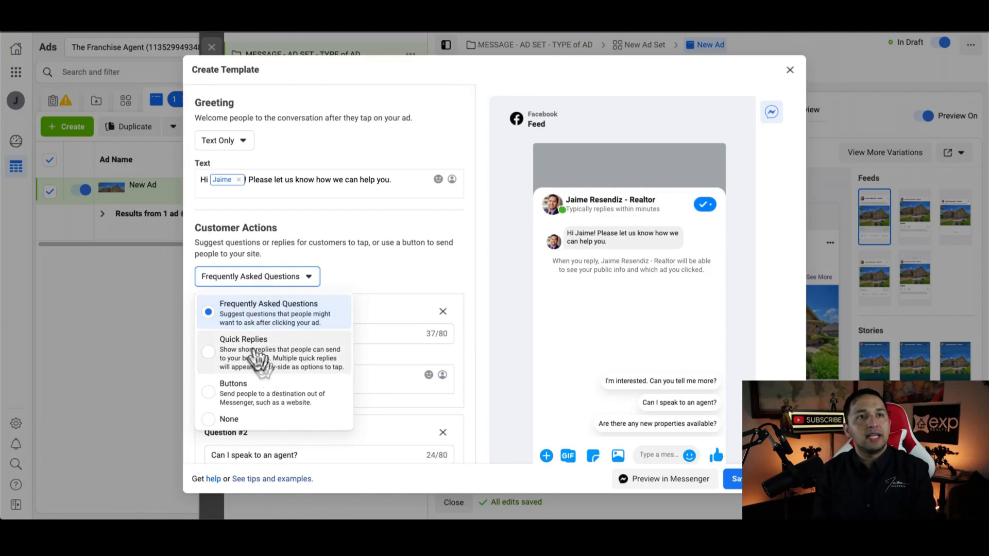
click(344, 366)
scroll(343, 369, down, 1)
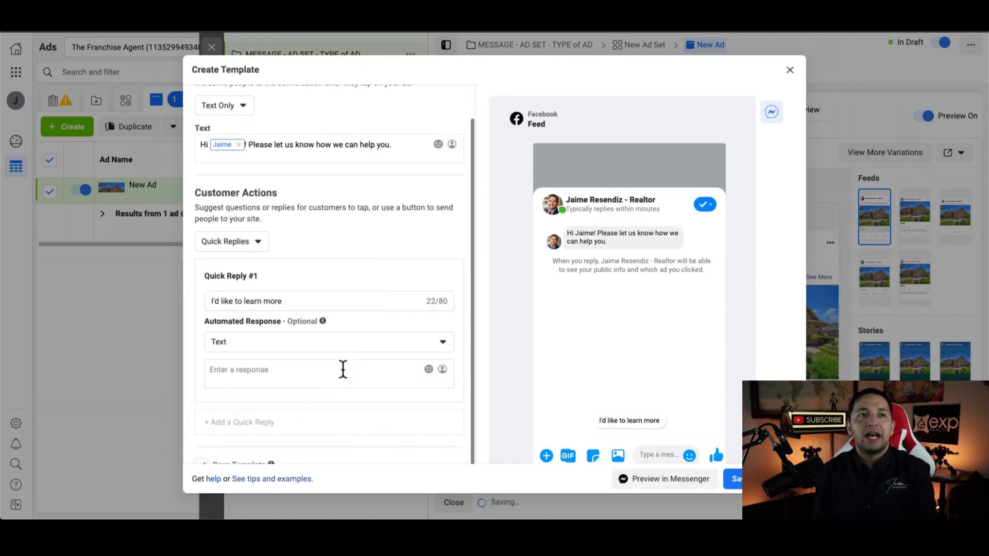
scroll(343, 370, up, 1)
scroll(343, 370, down, 1)
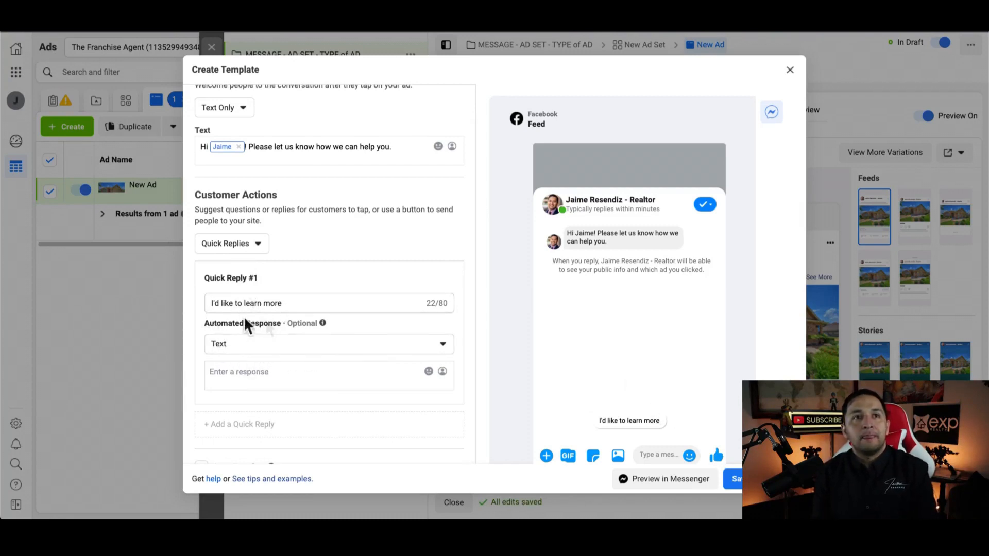
click(251, 348)
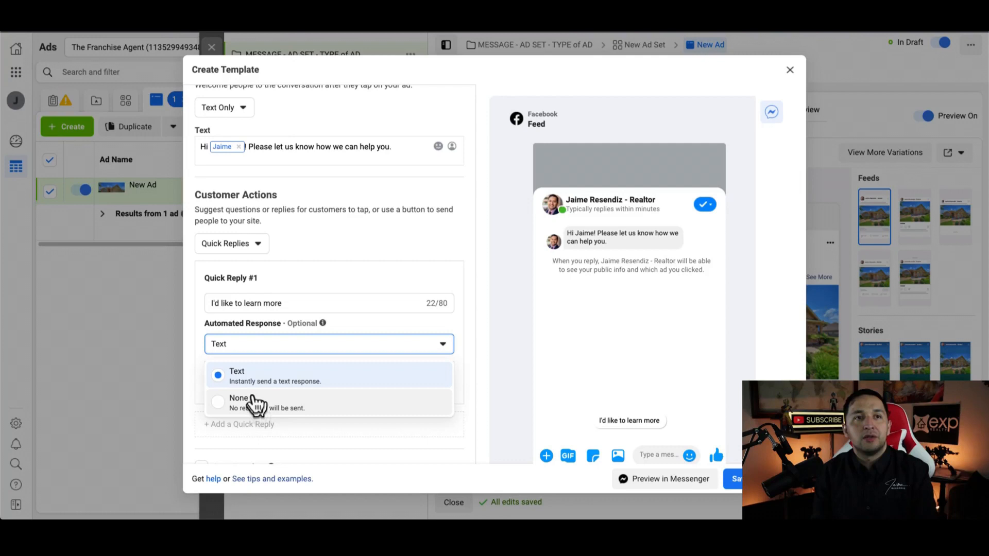
- Switch the customer actions to Buttons and look over the button text, website URL and greeting format settings
click(231, 244)
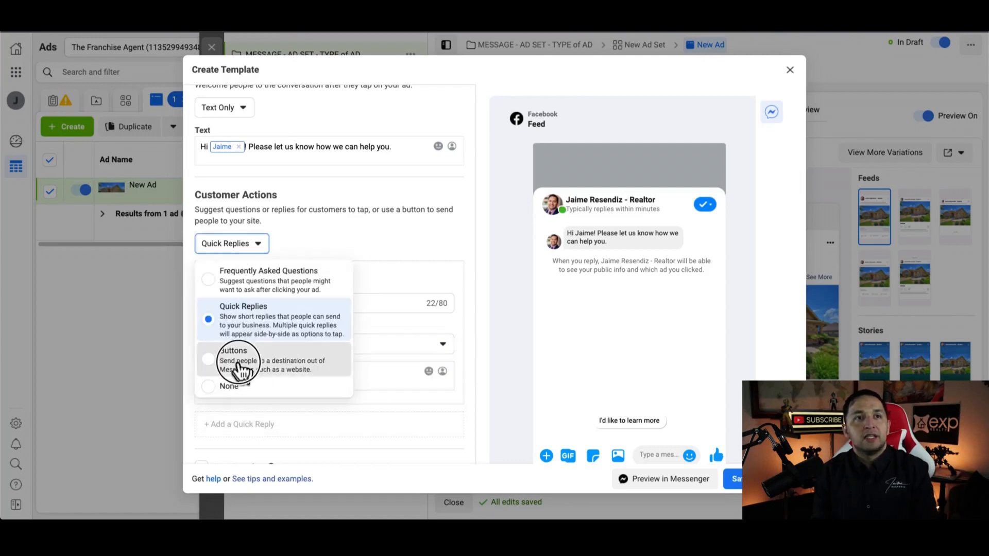
click(288, 361)
scroll(704, 338, down, 2)
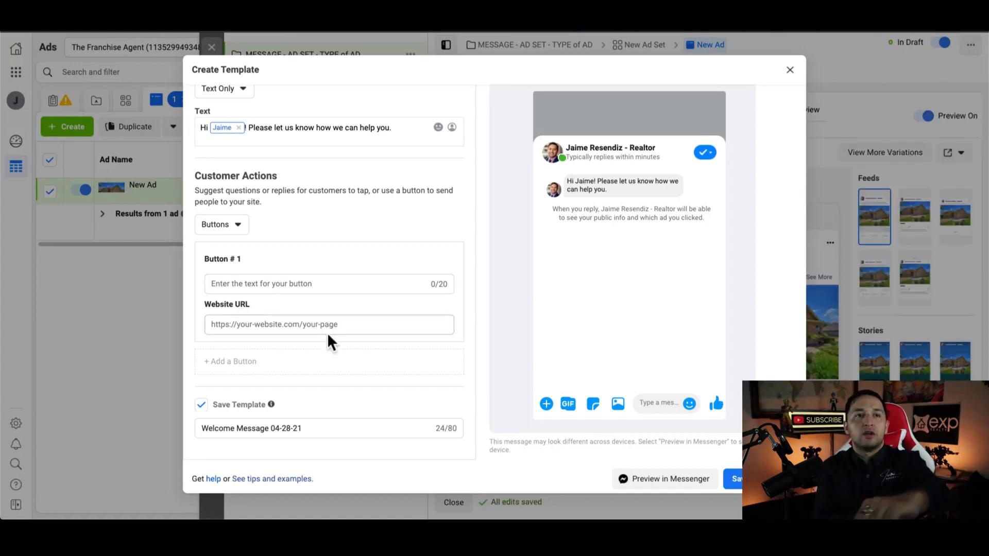
scroll(326, 333, up, 2)
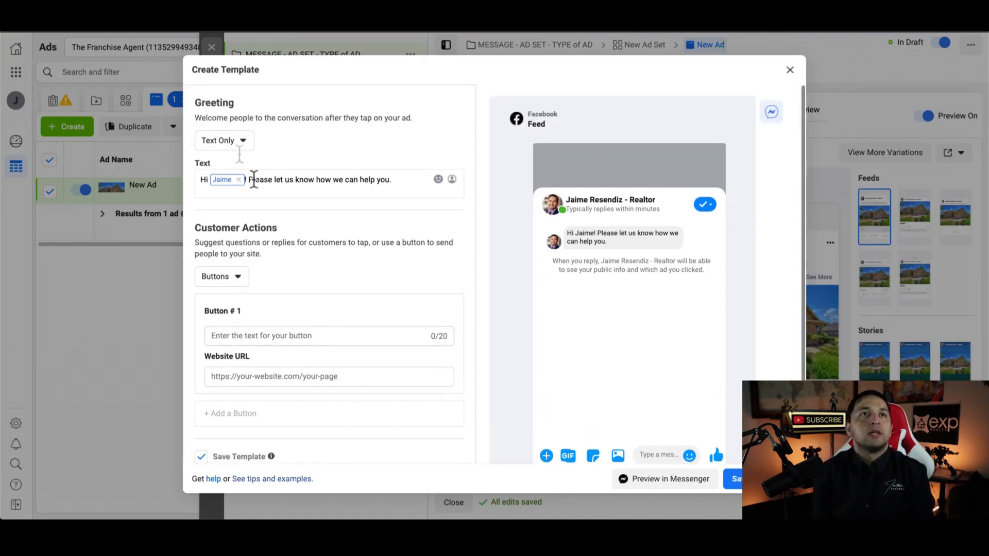
click(205, 133)
click(298, 132)
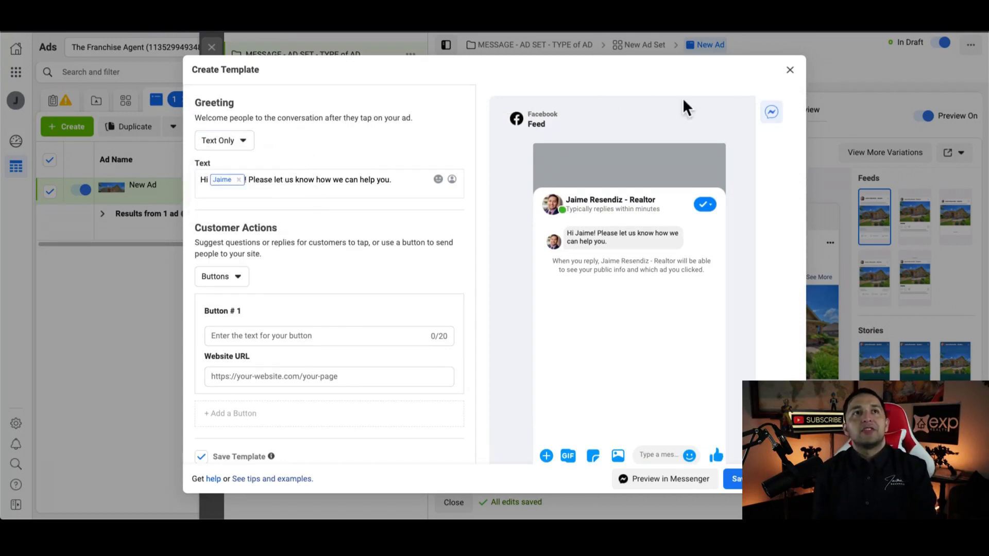
- Leave the Start Conversations template without saving, select Generate Leads and open its template editor
click(791, 70)
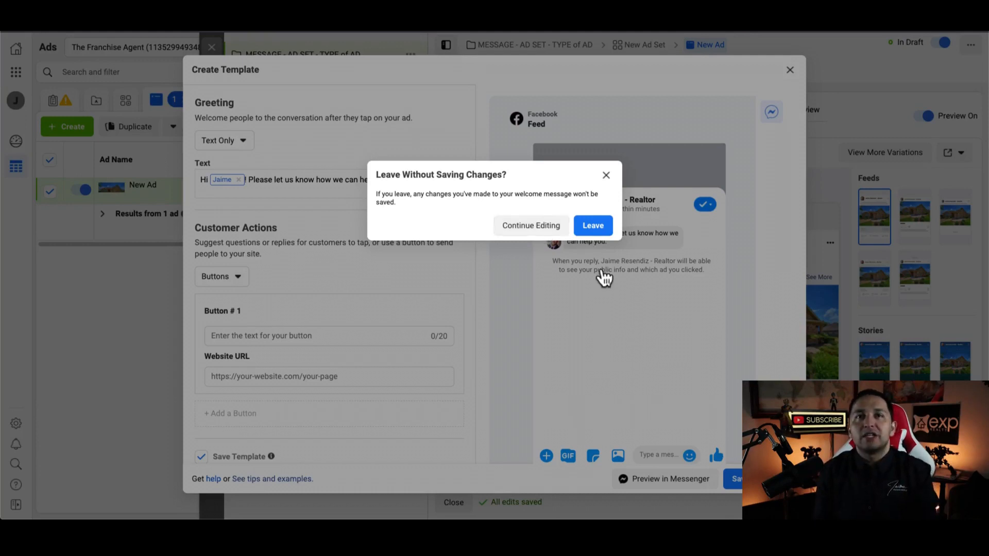
click(597, 230)
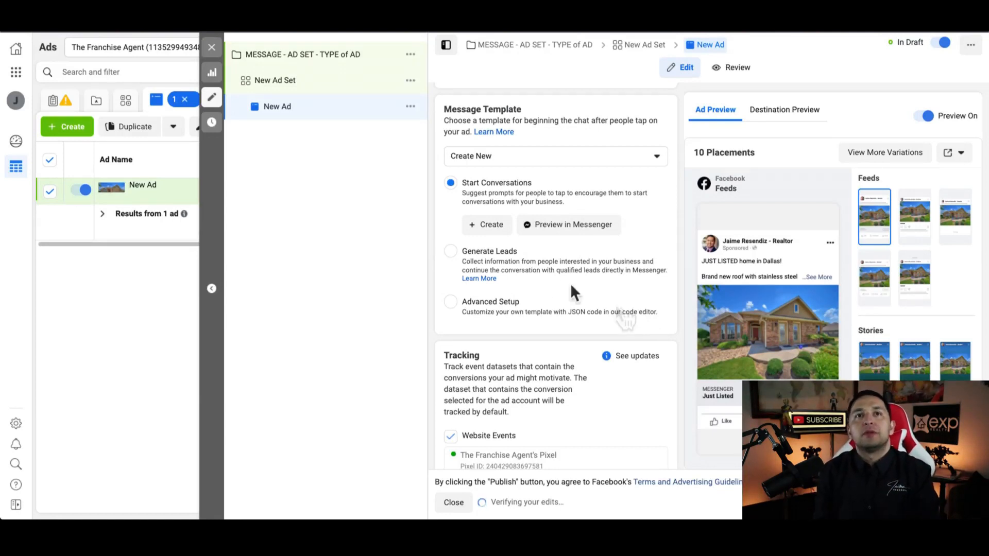
click(454, 252)
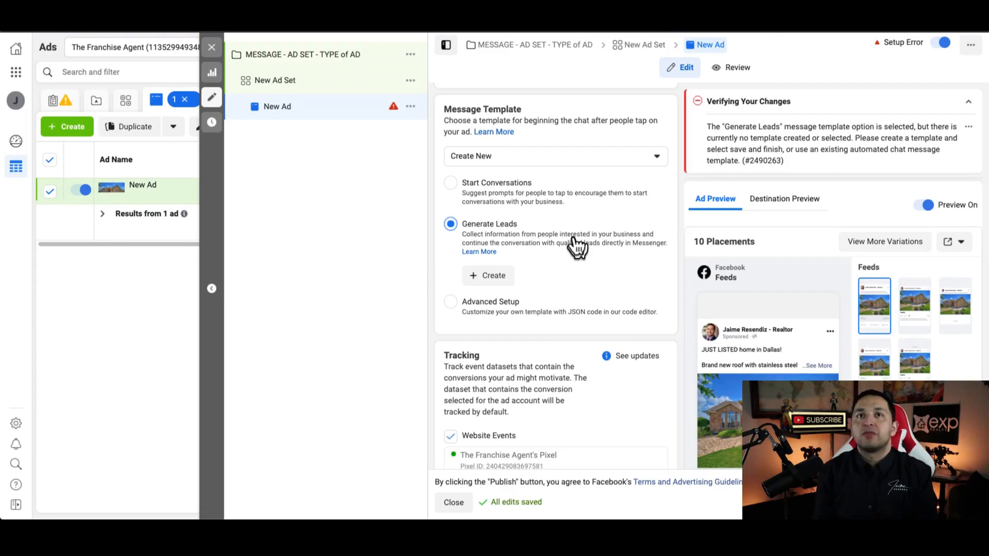
click(492, 276)
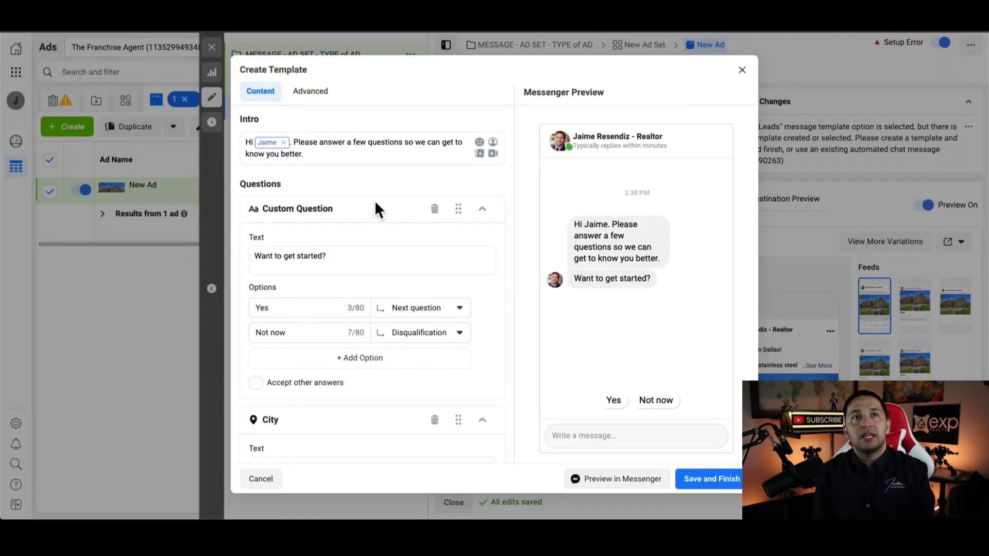
- Review the lead template's advanced settings, including the template name, pause confirmation and reminder message
click(309, 93)
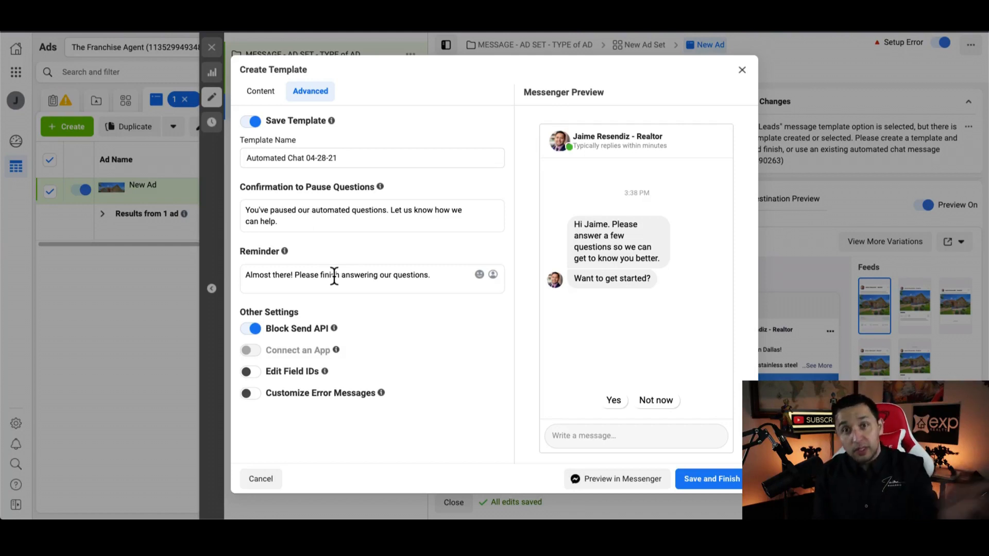
triple_click(289, 276)
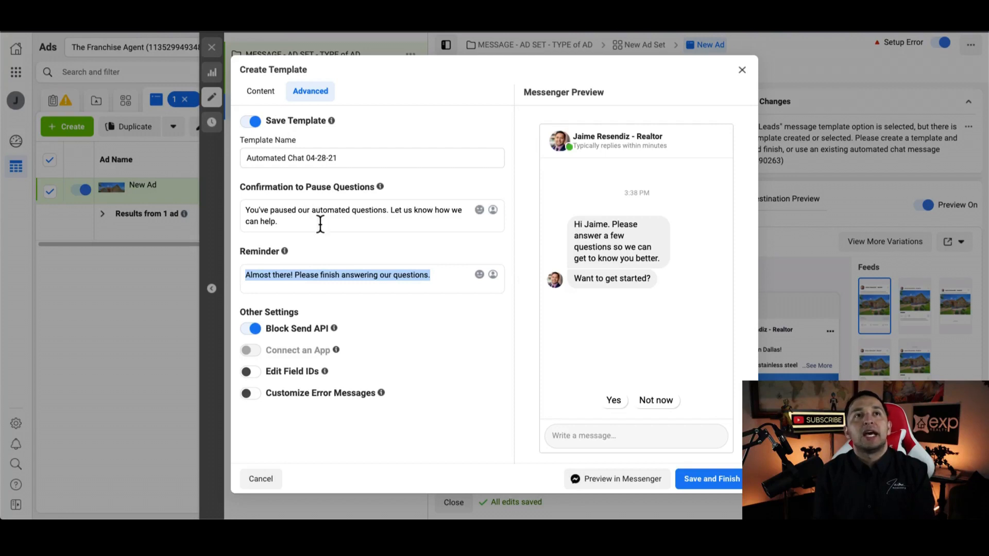
click(267, 101)
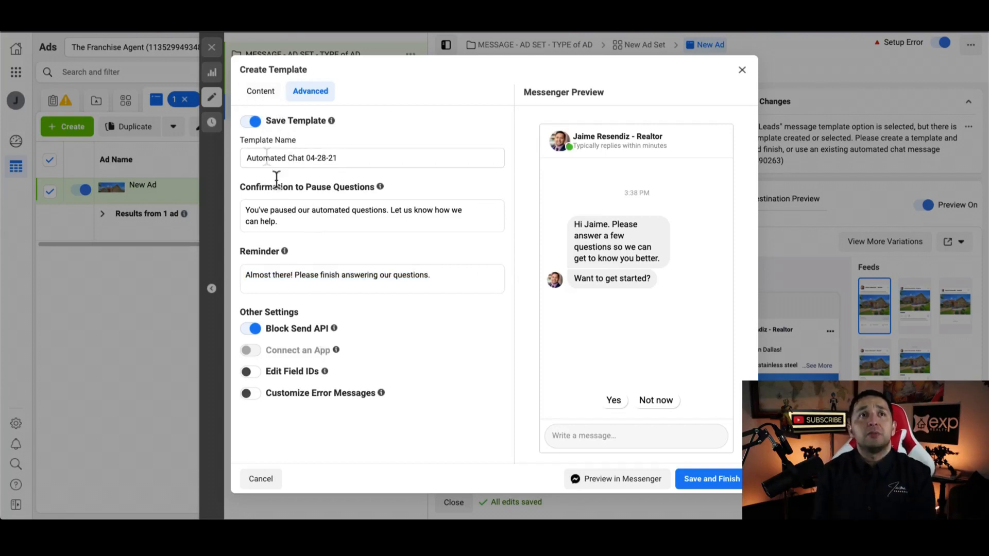
- Return to the lead template's content and check the routing choices for the custom question's Yes and Not now answers
click(263, 95)
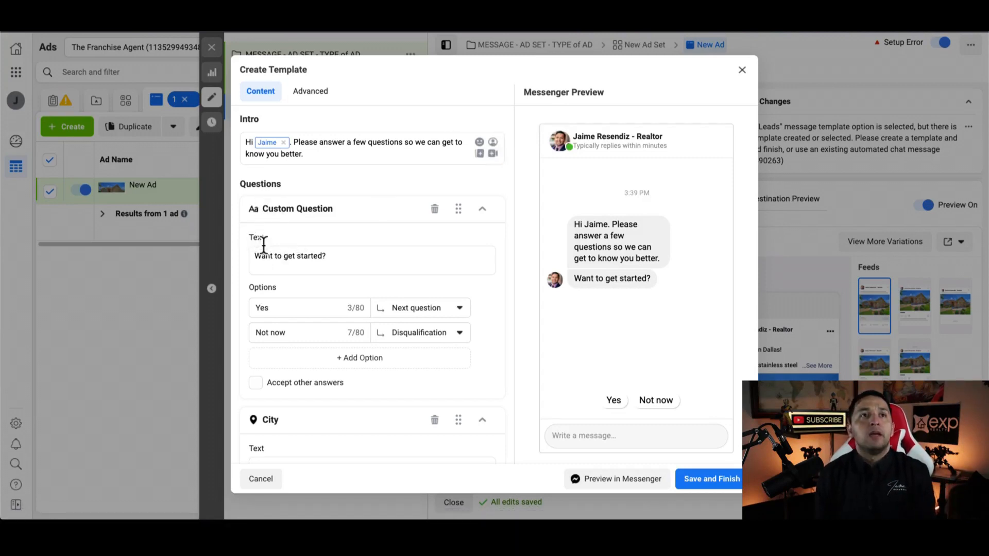
scroll(338, 257, down, 2)
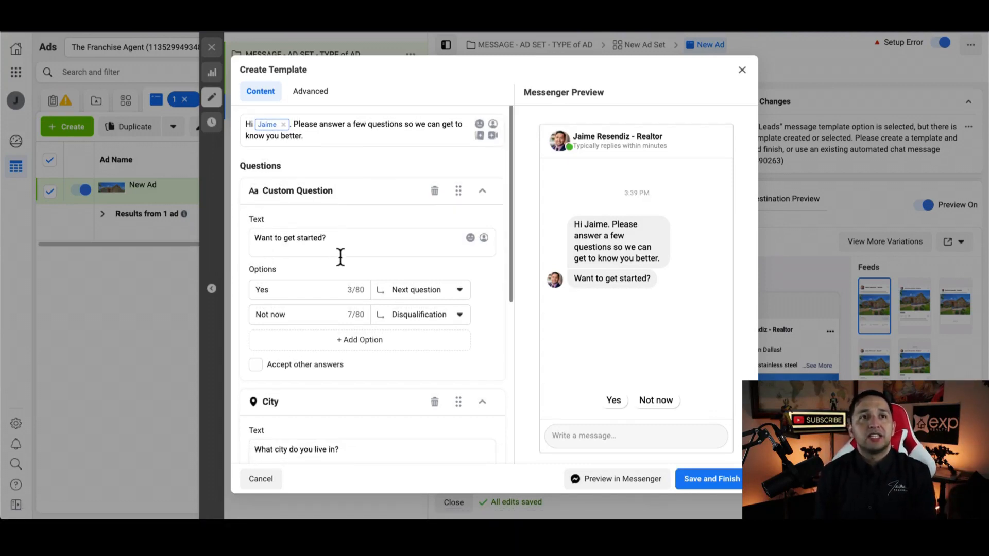
click(443, 251)
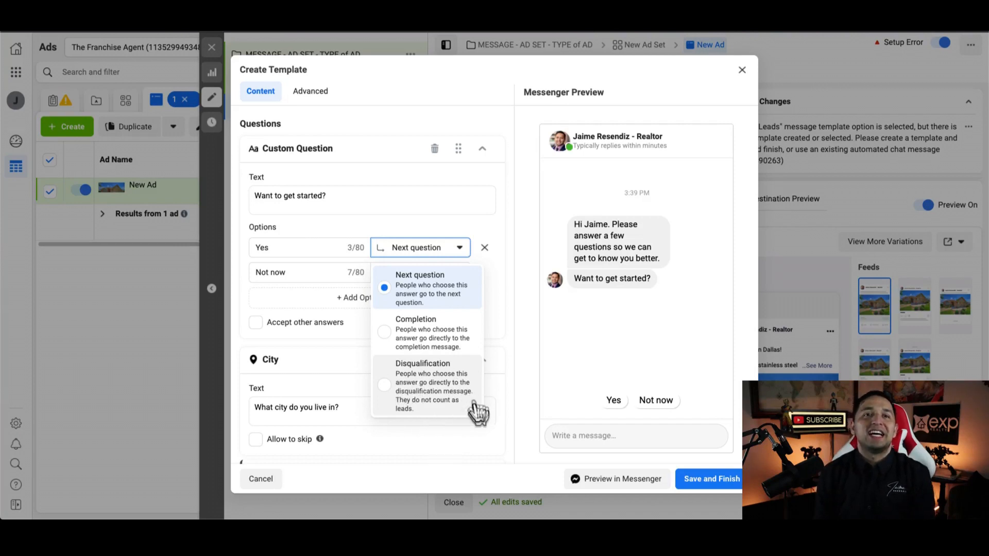
click(517, 297)
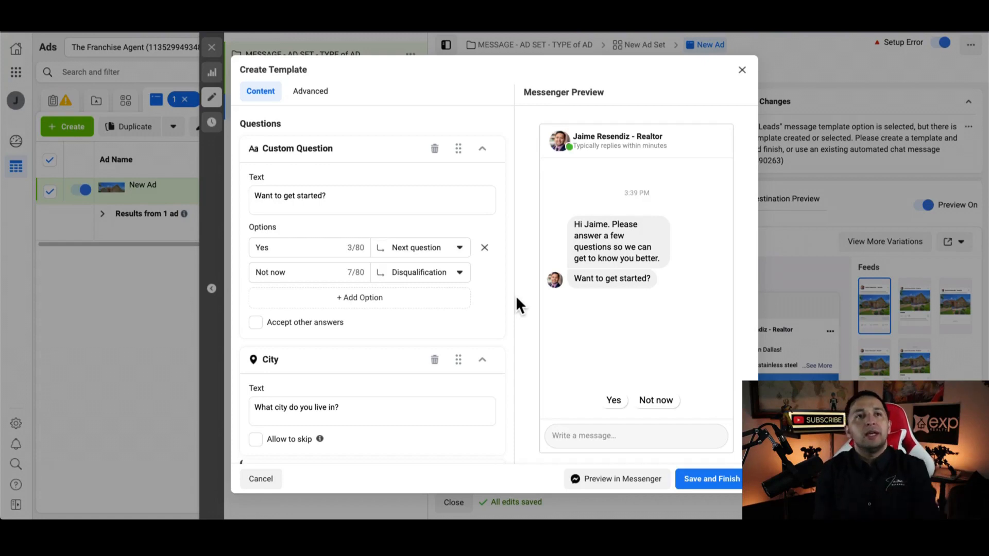
click(411, 284)
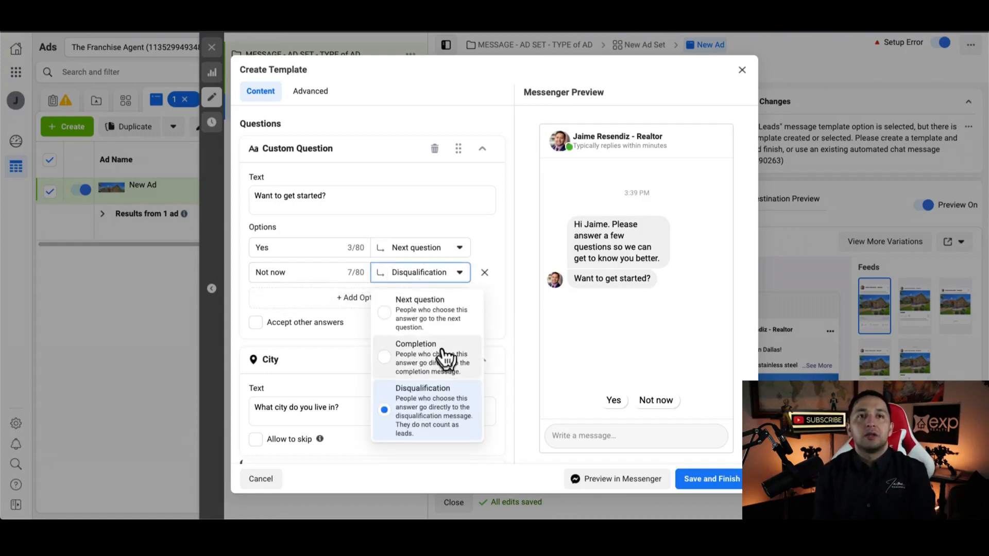
click(514, 347)
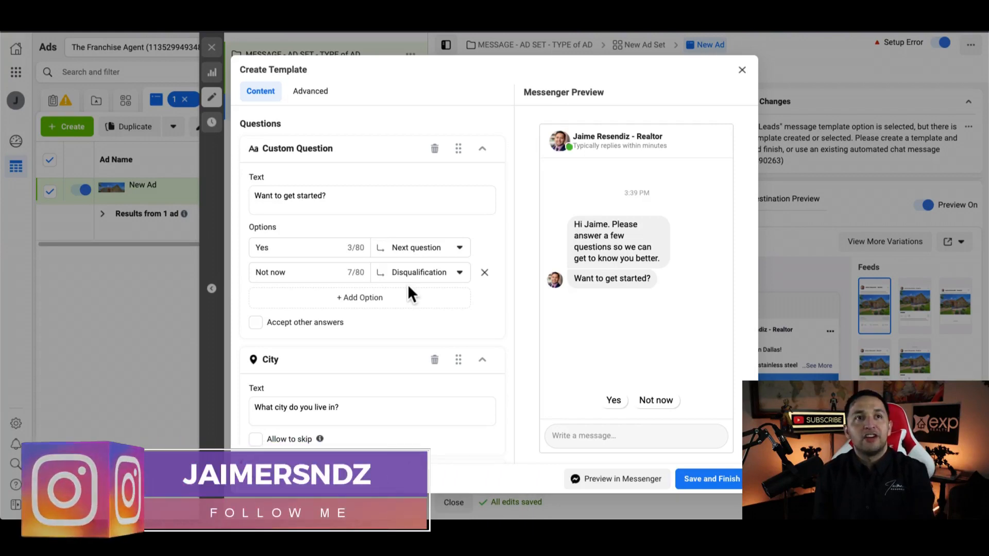
- Try Accept other answers on the custom question and Allow to skip on the City question, switching each back off
click(256, 323)
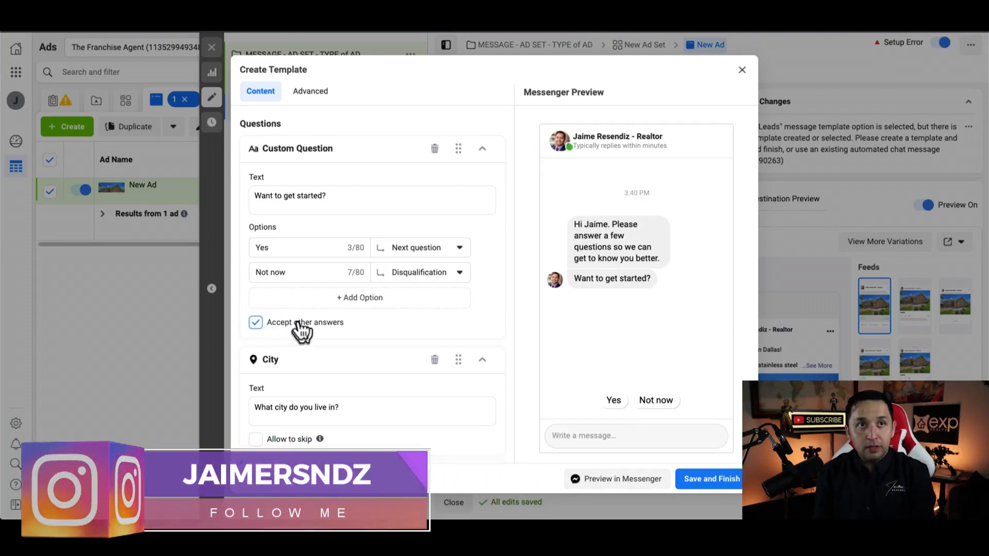
click(256, 323)
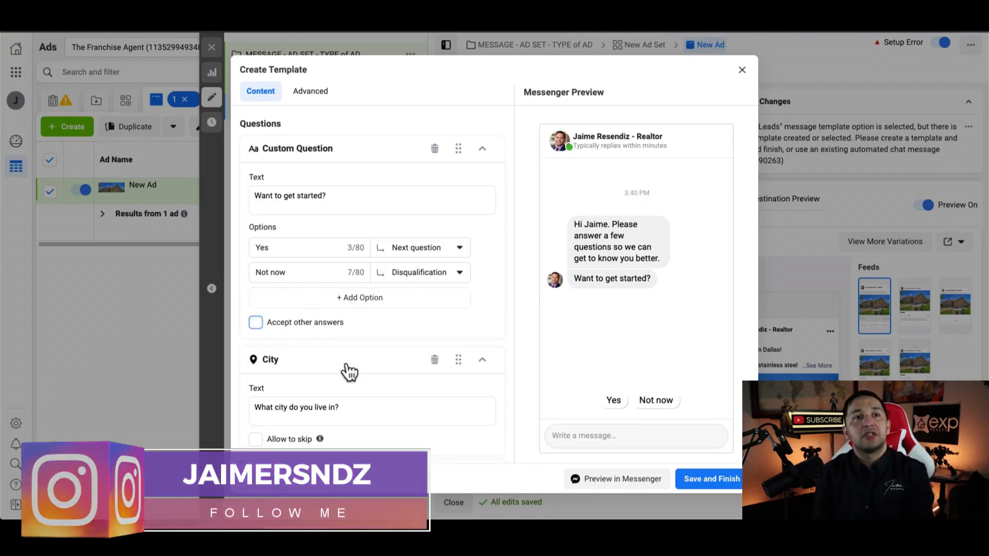
scroll(343, 369, down, 3)
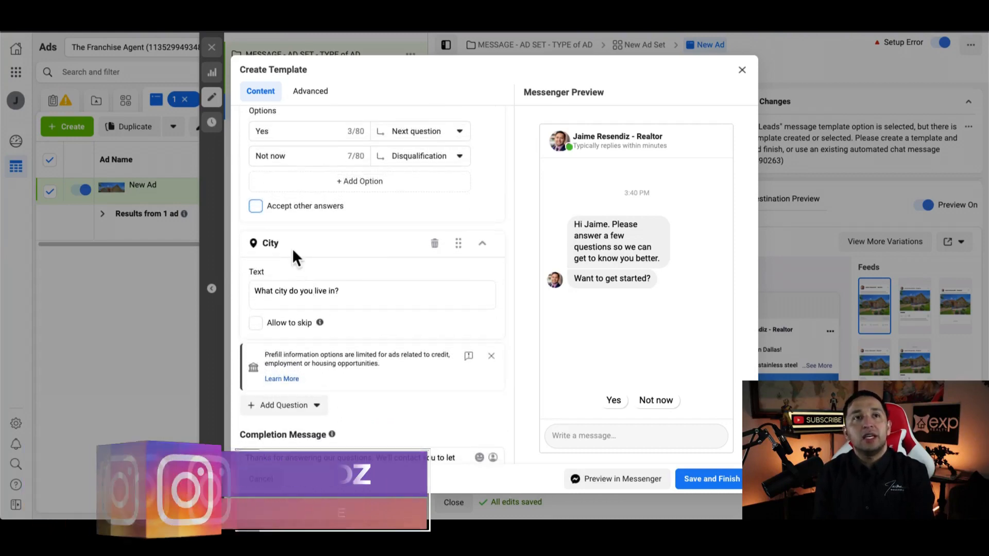
scroll(379, 294, down, 1)
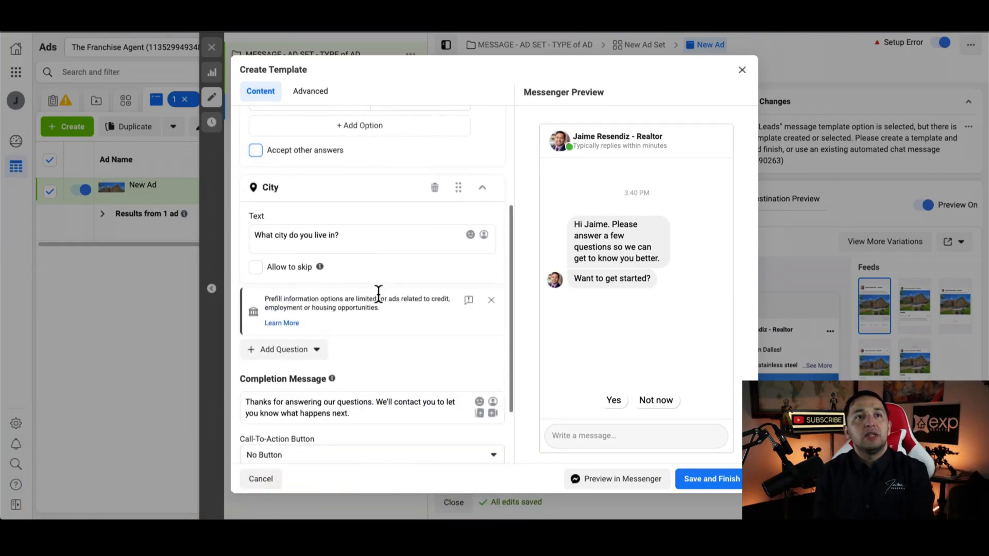
click(255, 264)
click(255, 265)
- Move the City question above the custom question, and return it to its place below
scroll(366, 258, up, 2)
triple_click(360, 328)
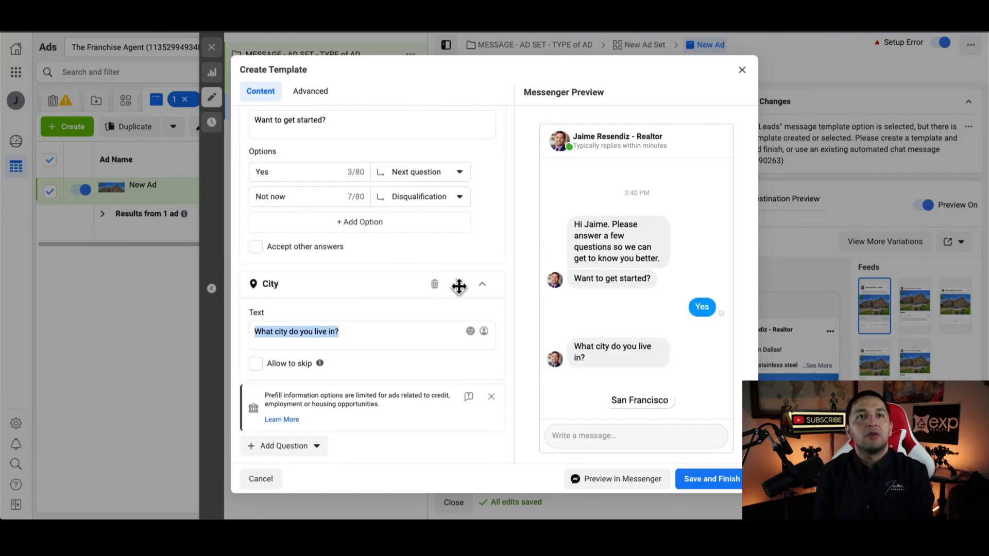
drag(458, 286, 458, 203)
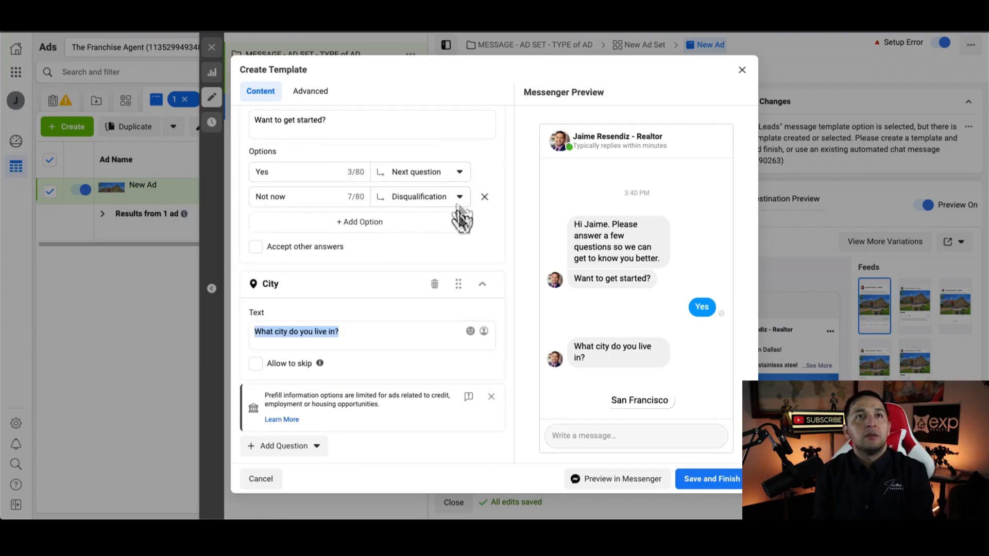
drag(457, 289, 457, 199)
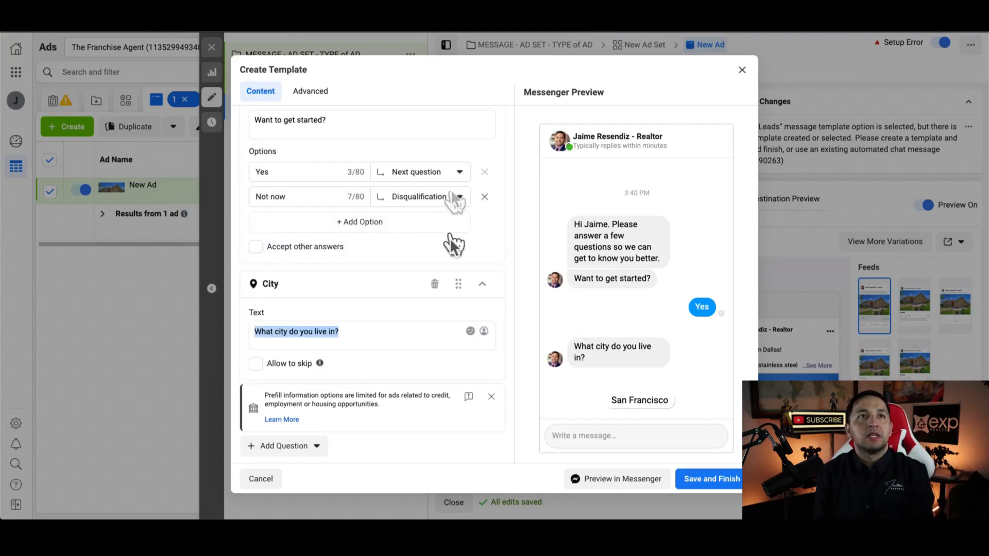
mouse_move(459, 287)
mouse_down()
mouse_move(461, 431)
mouse_move(451, 285)
mouse_up()
scroll(451, 285, up, 2)
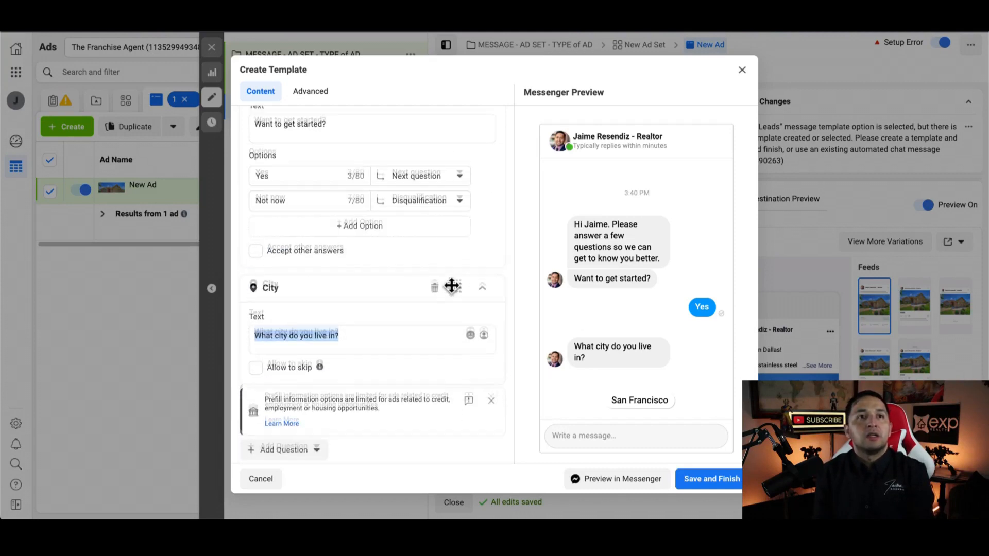
drag(453, 397, 462, 189)
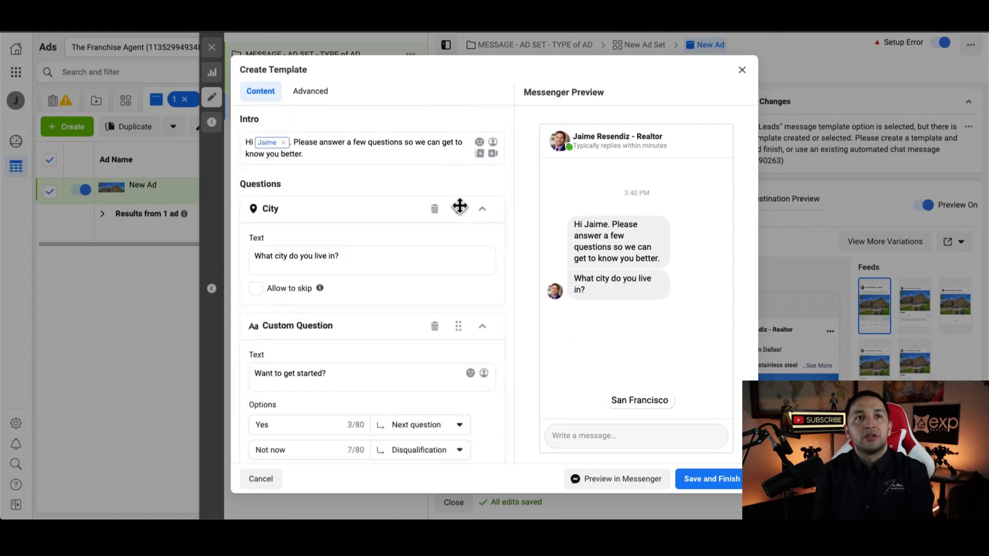
drag(463, 208, 457, 379)
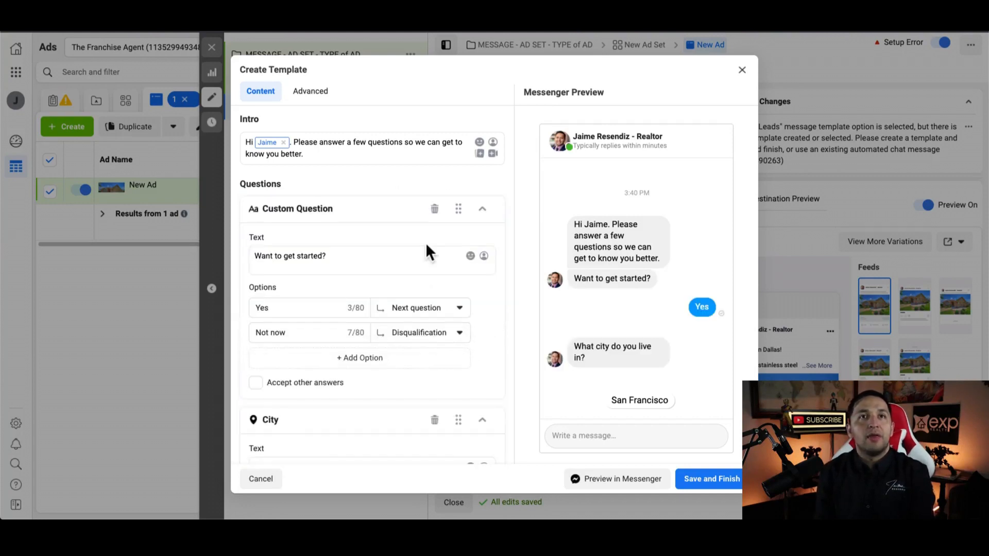
- Add an Email question below the City question in the lead template
scroll(425, 243, down, 4)
scroll(426, 243, down, 3)
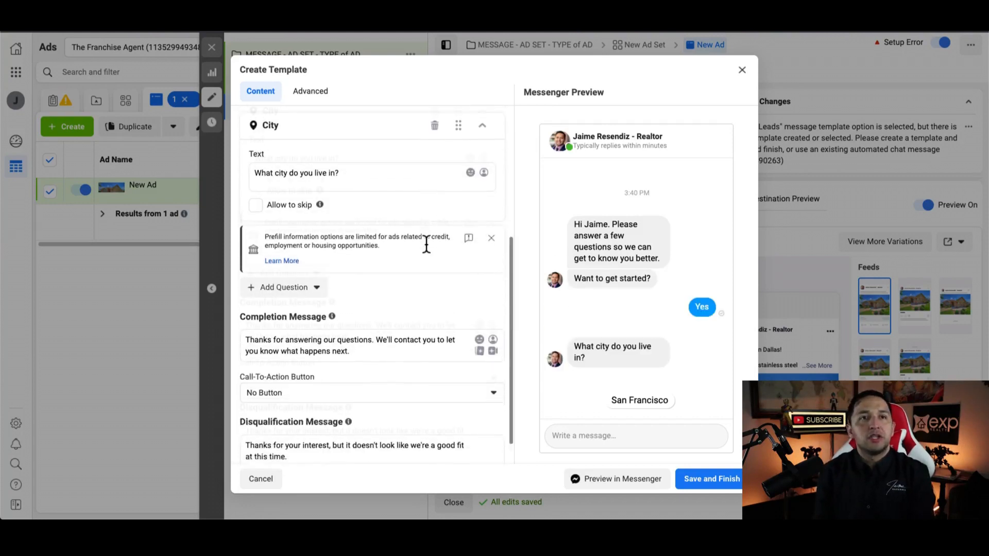
click(285, 270)
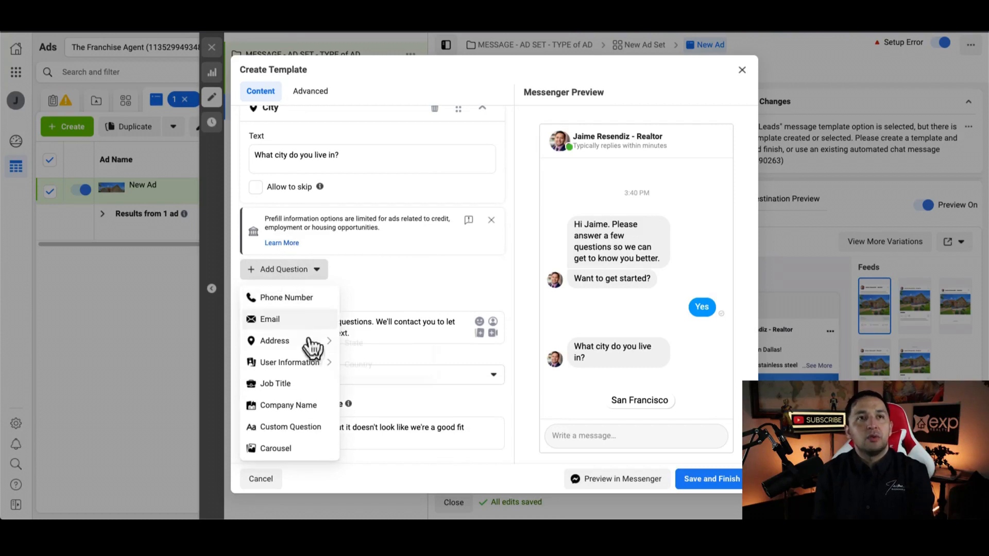
click(298, 321)
scroll(400, 316, up, 4)
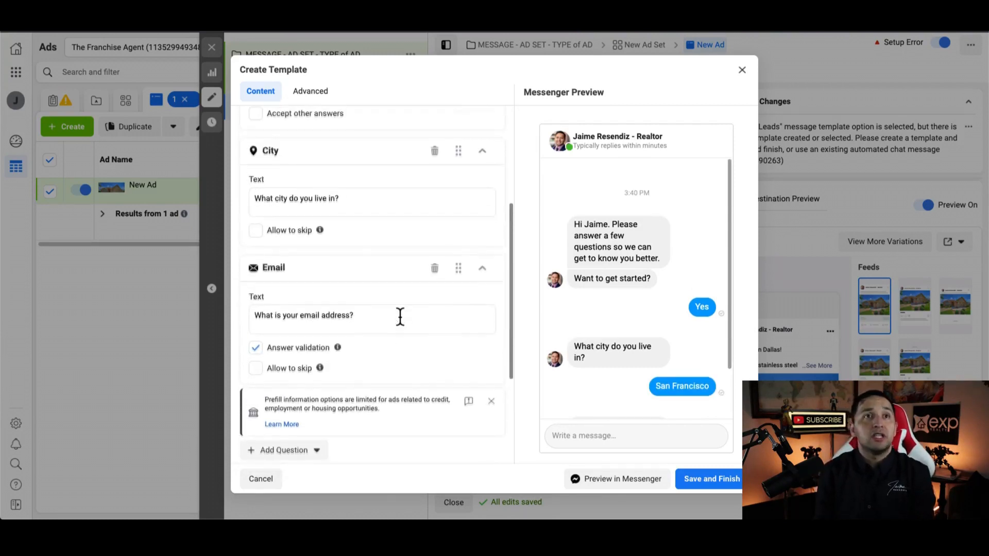
scroll(393, 339, up, 1)
scroll(393, 339, down, 2)
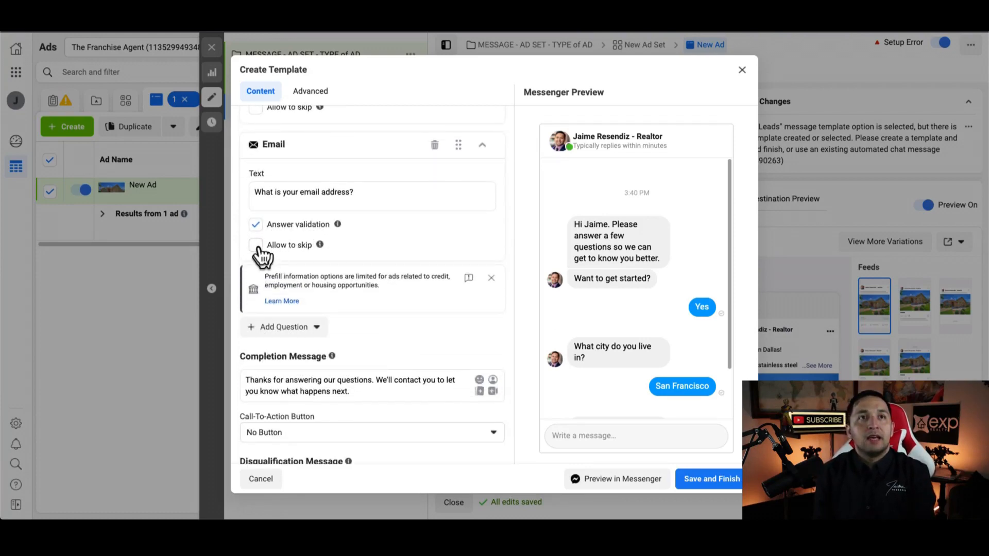
- Review the completion message, disqualification message and privacy policy, and check the choices for the call-to-action button
scroll(393, 339, down, 2)
scroll(392, 340, down, 1)
scroll(392, 337, down, 1)
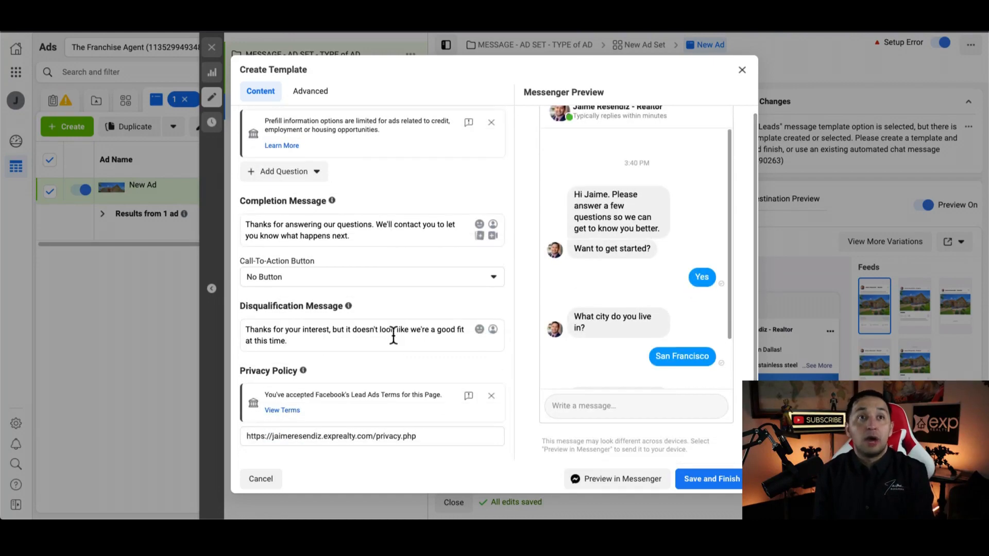
scroll(260, 213, up, 1)
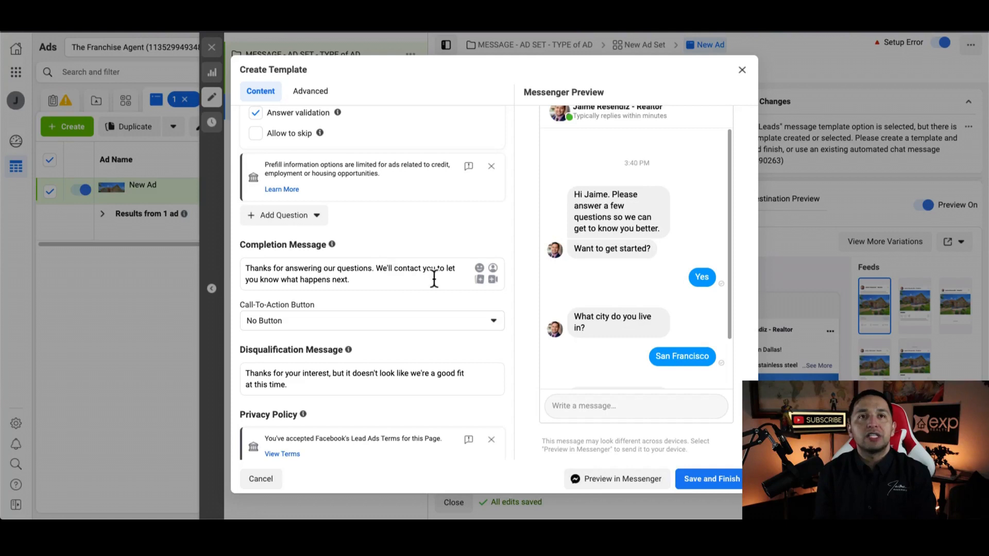
scroll(368, 302, down, 1)
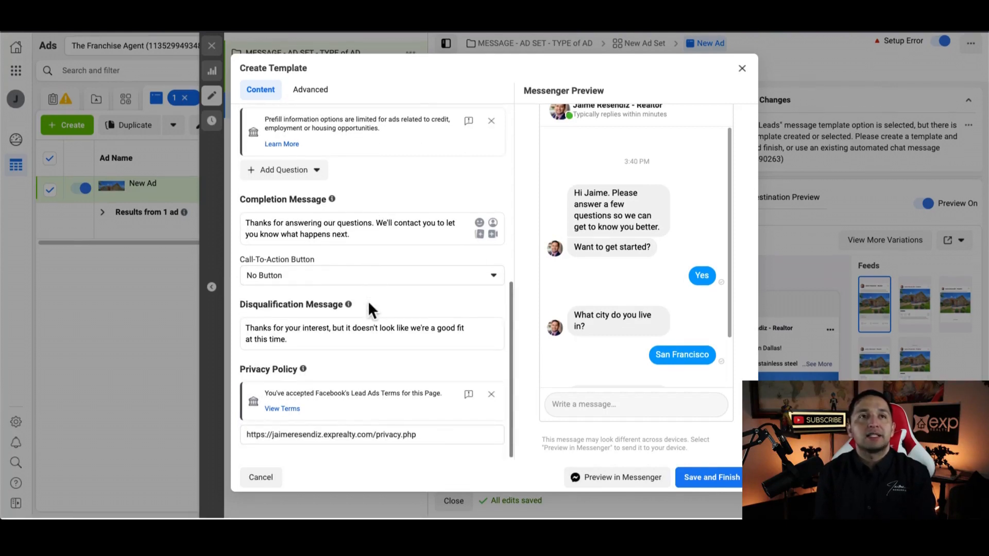
click(328, 282)
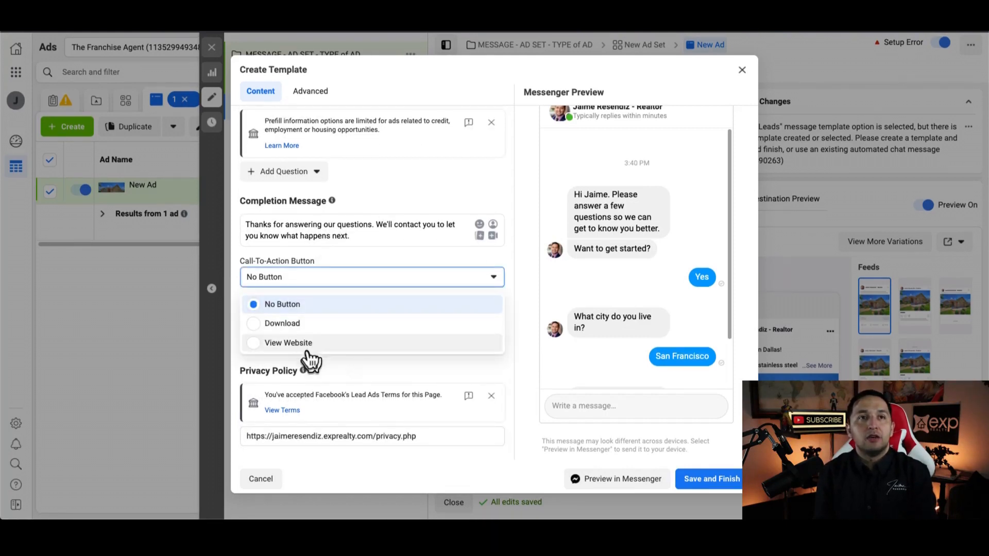
click(518, 310)
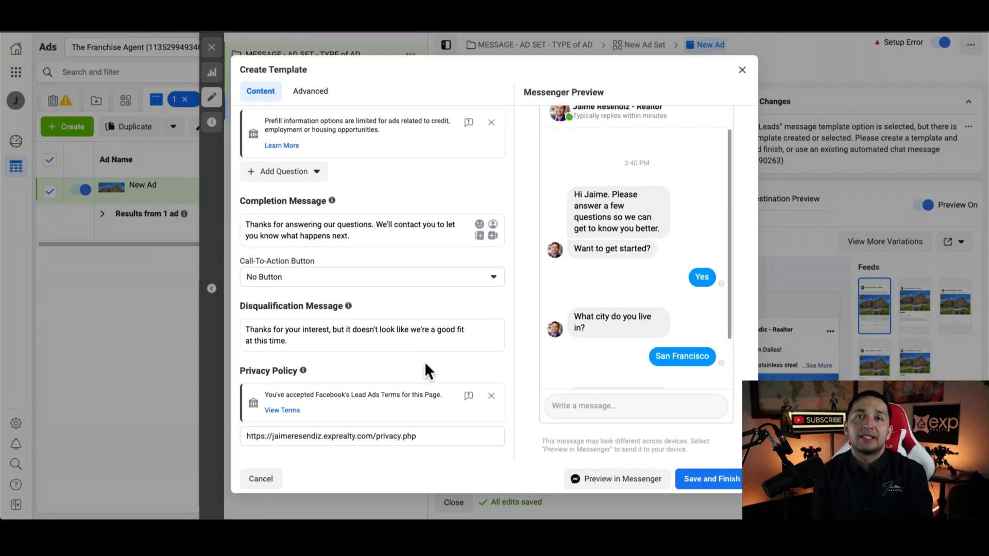
- Compare the custom question's Not now answer with the disqualification message and recheck the privacy policy link
scroll(328, 340, up, 2)
scroll(328, 340, up, 6)
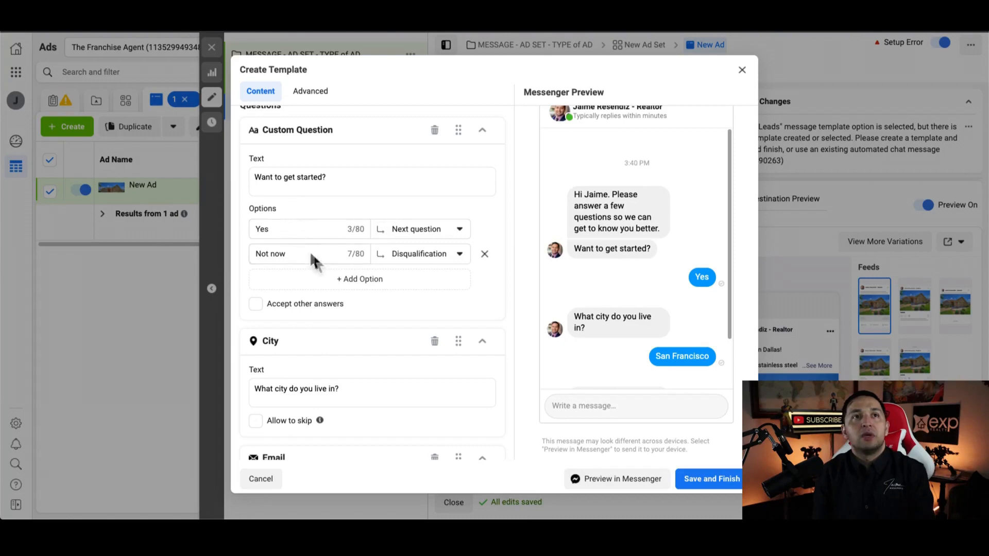
scroll(295, 267, down, 8)
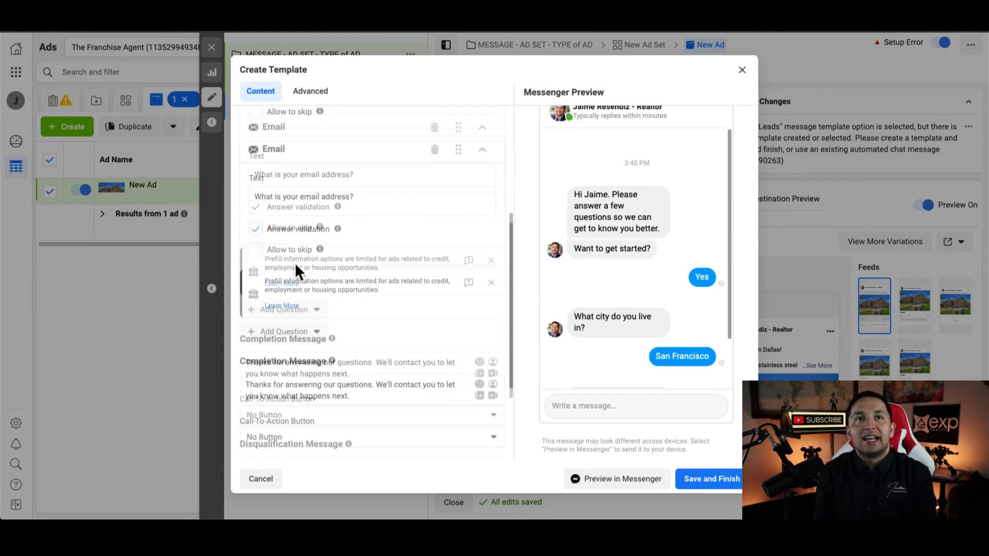
scroll(317, 371, down, 1)
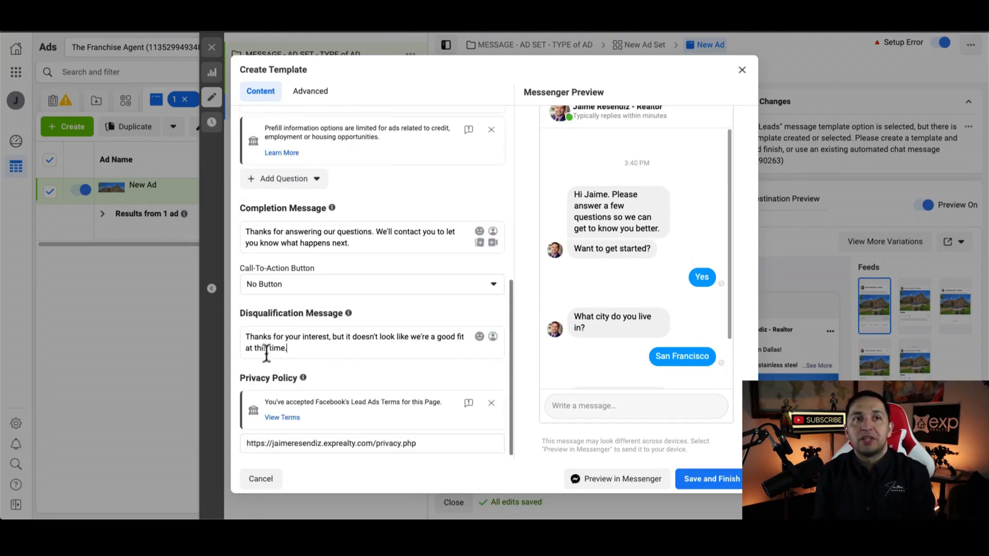
scroll(267, 353, down, 1)
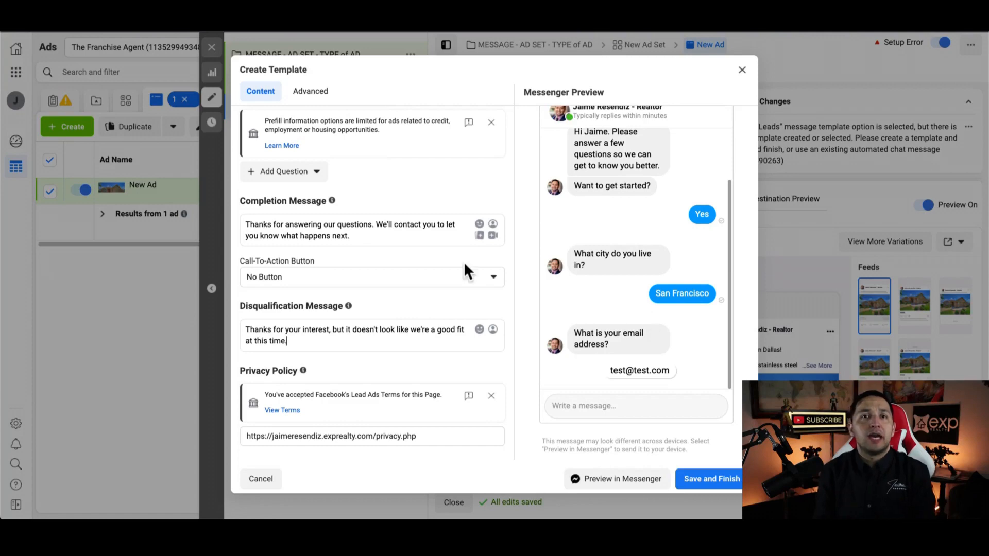
- Discard the lead template and look over the ad's Message Template options and Tracking section
click(742, 70)
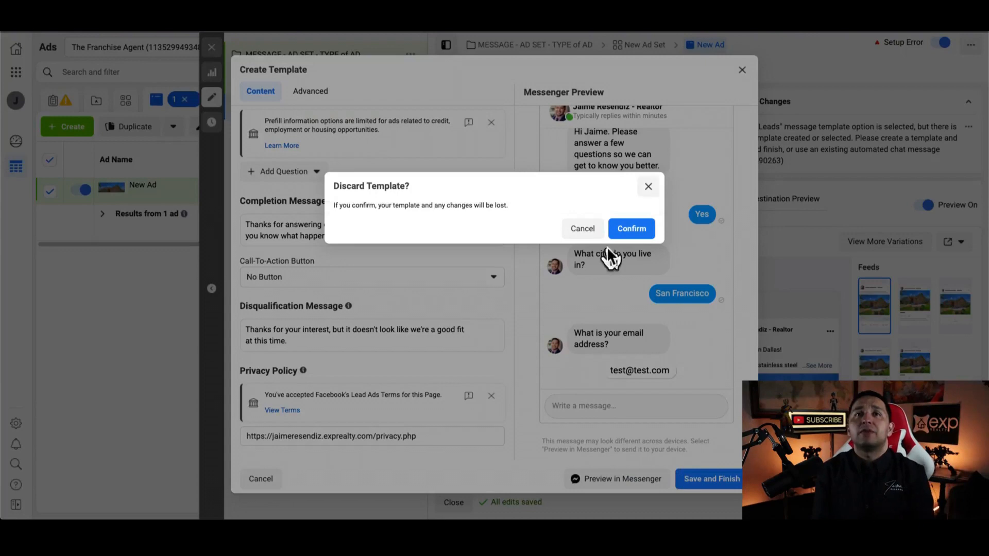
click(632, 231)
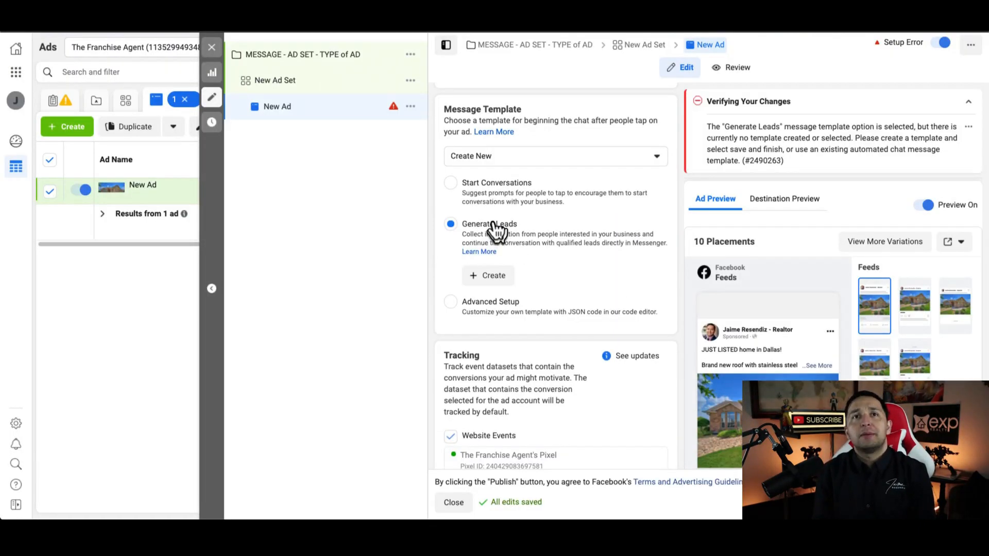
scroll(496, 332, down, 4)
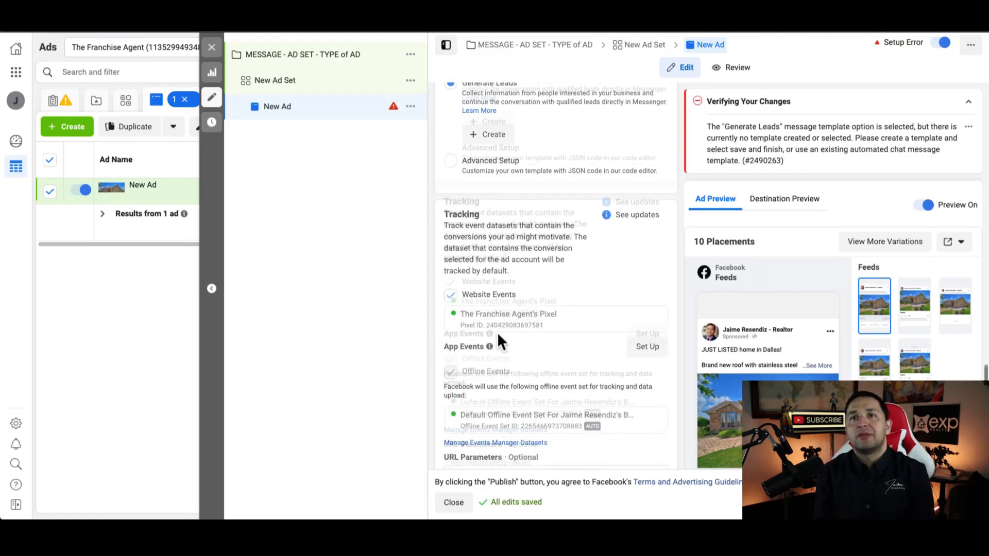
scroll(497, 332, up, 3)
scroll(497, 332, up, 1)
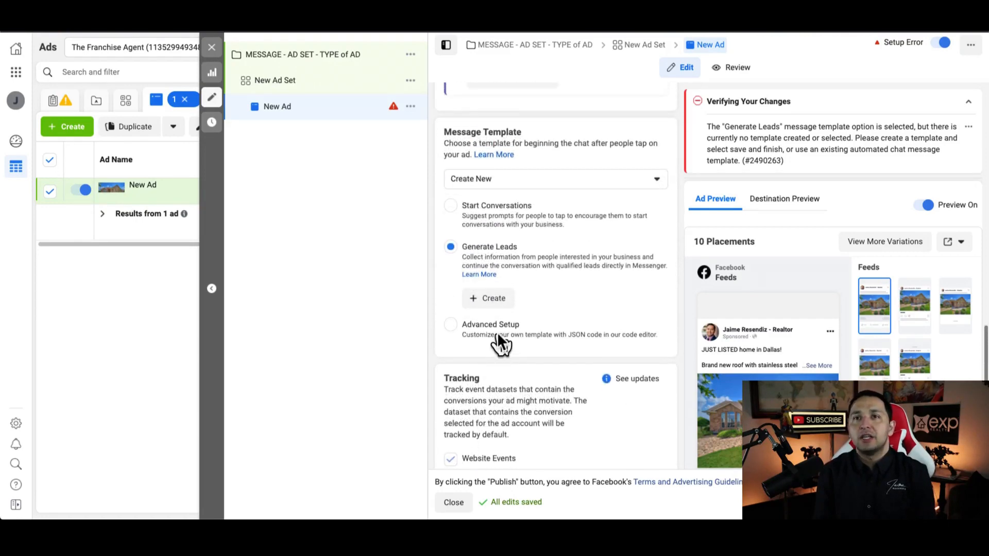
scroll(496, 332, up, 1)
scroll(497, 332, down, 2)
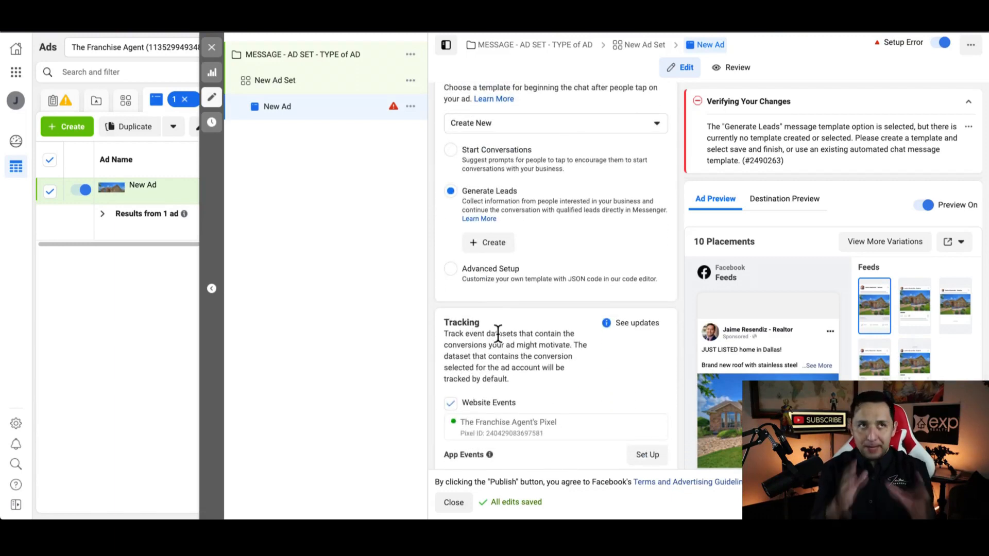